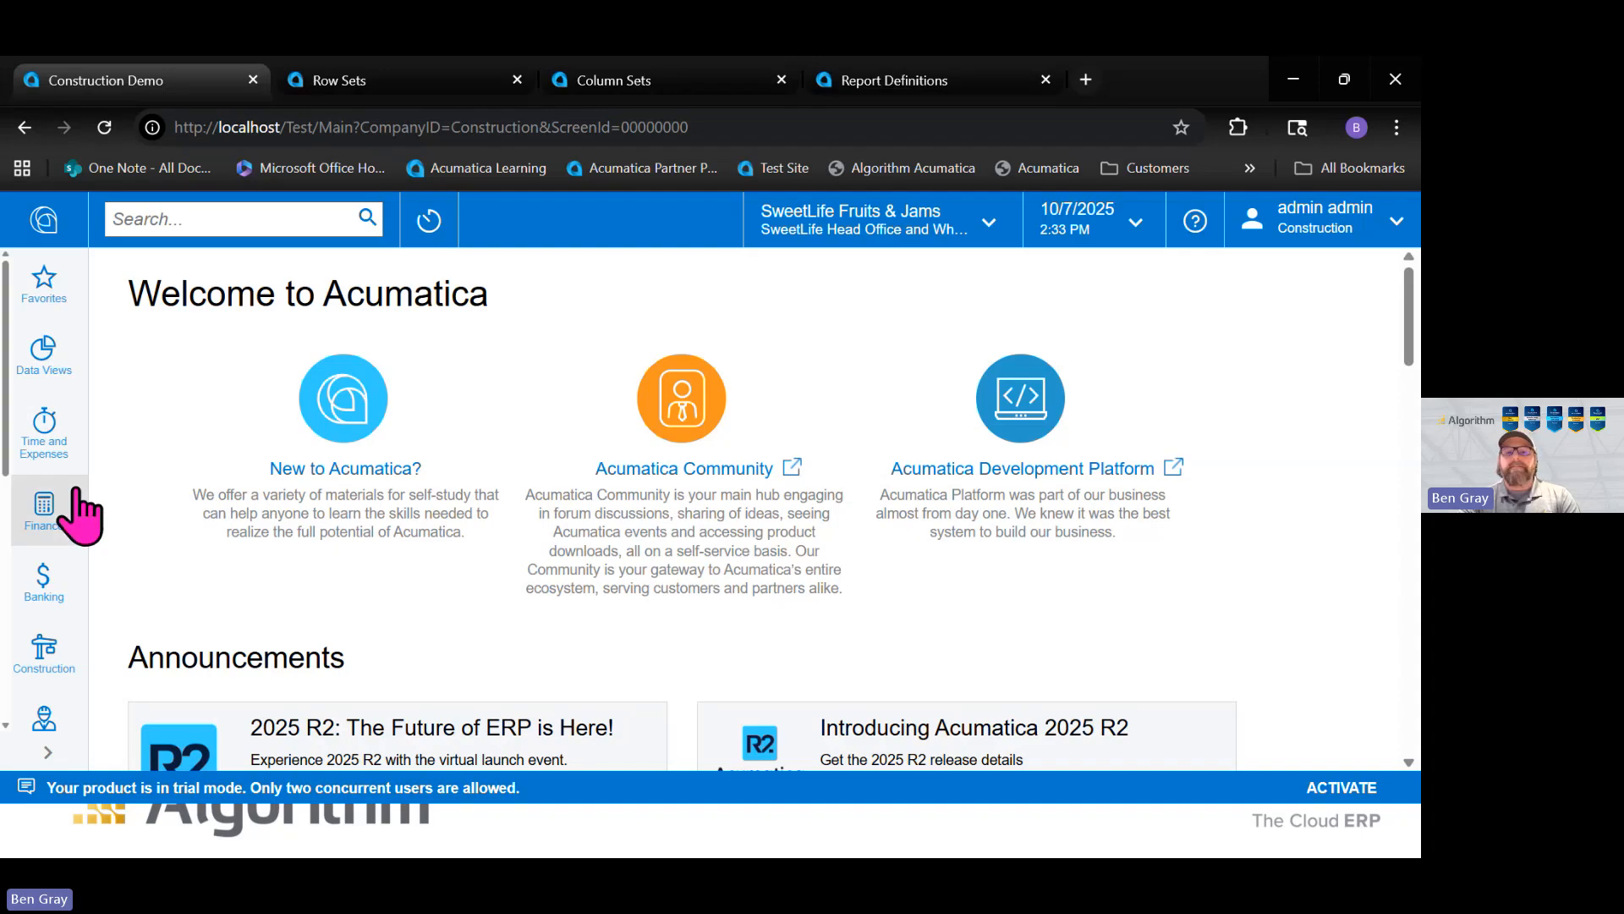
Open the Row Sets screen from the full list of Finance links
click(47, 516)
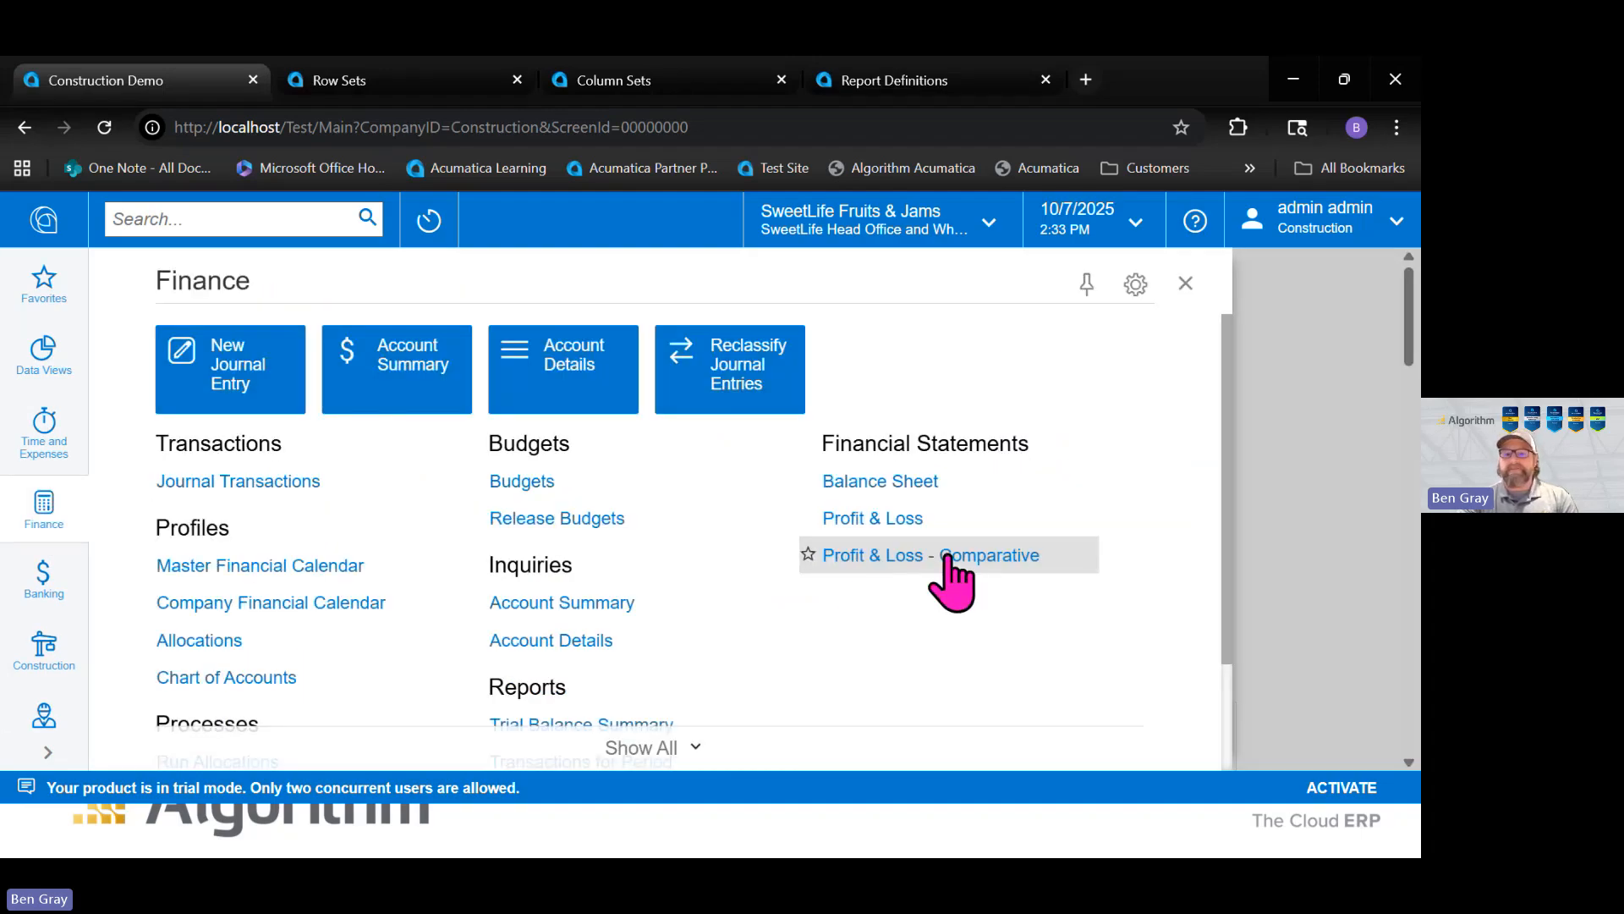
click(719, 765)
scroll(998, 550, down, 4)
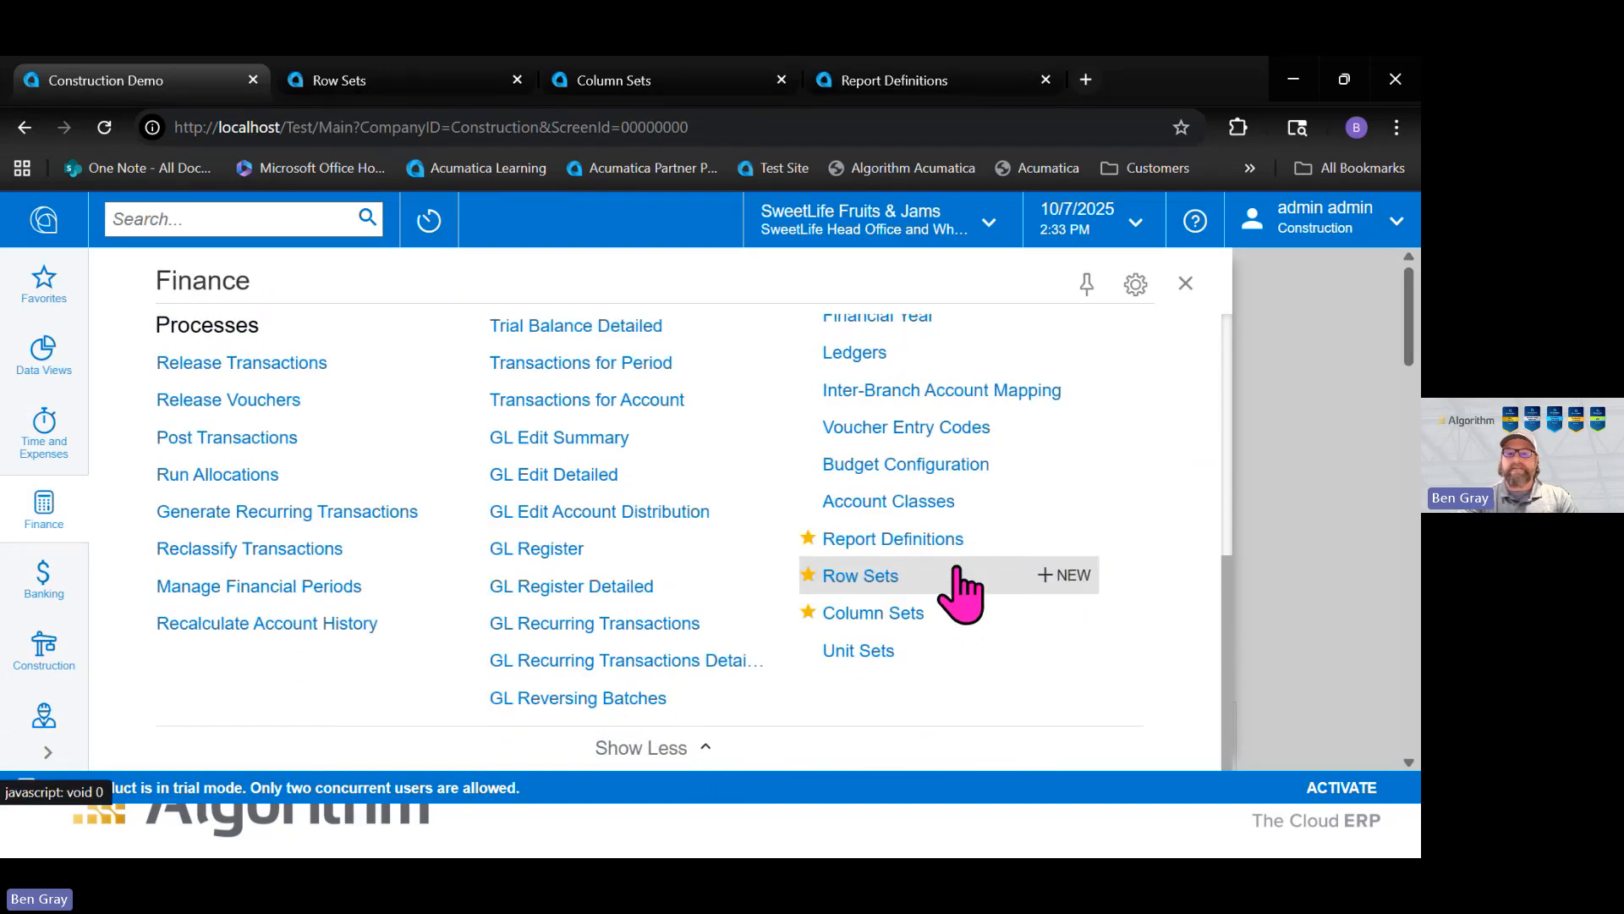
click(922, 541)
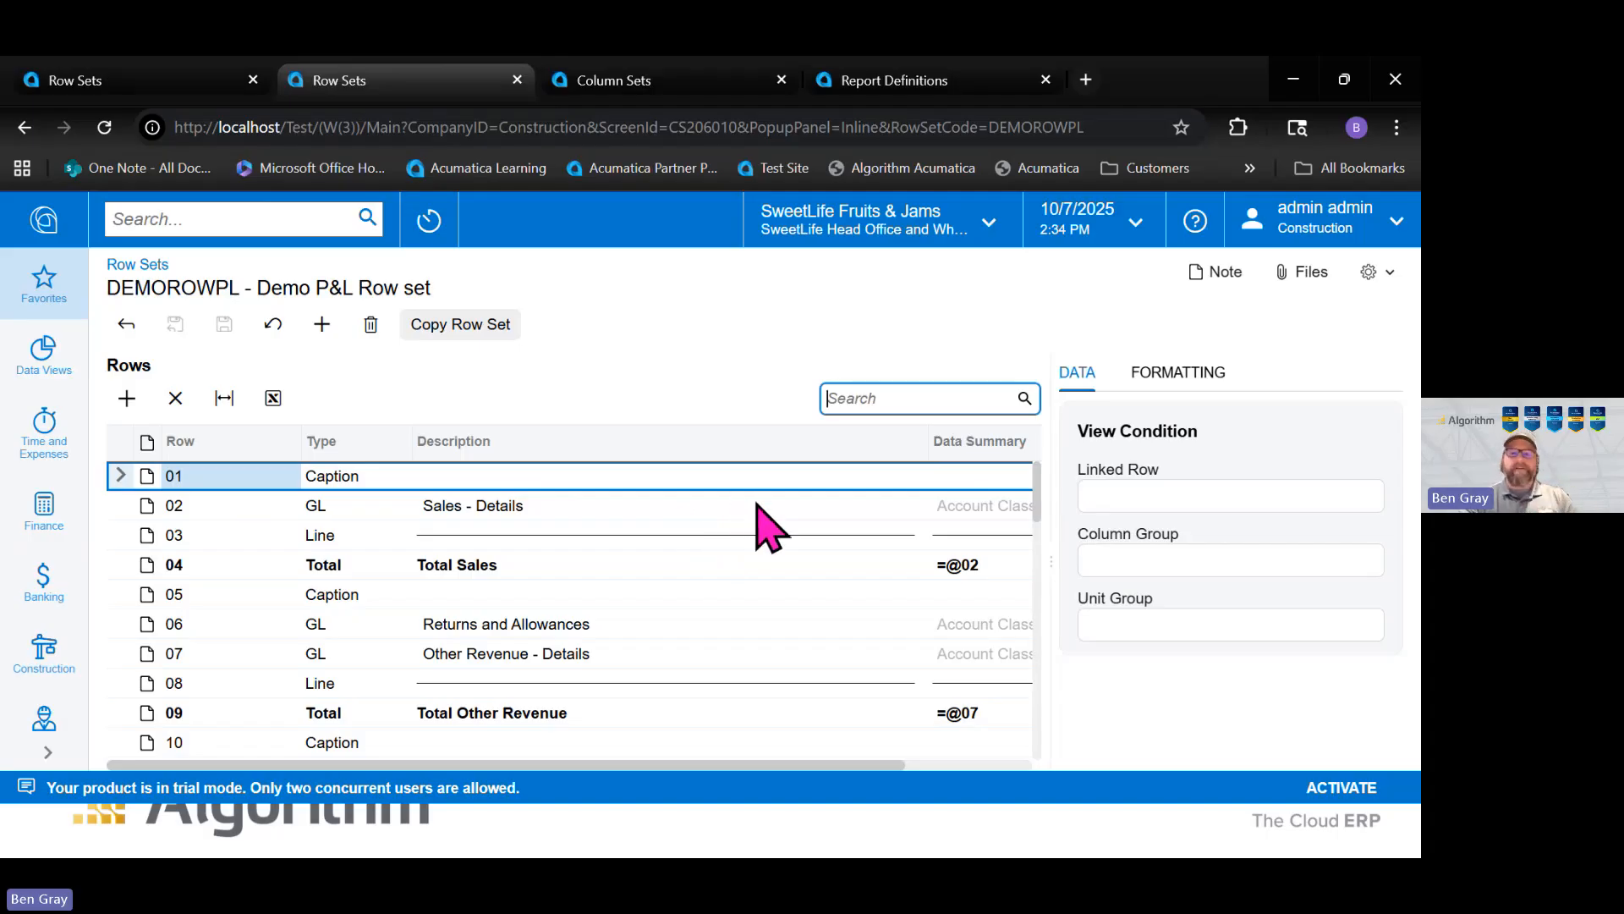
Widen the row details pane of the DEMOROWPL row set and show its formatting settings
drag(1050, 559, 807, 524)
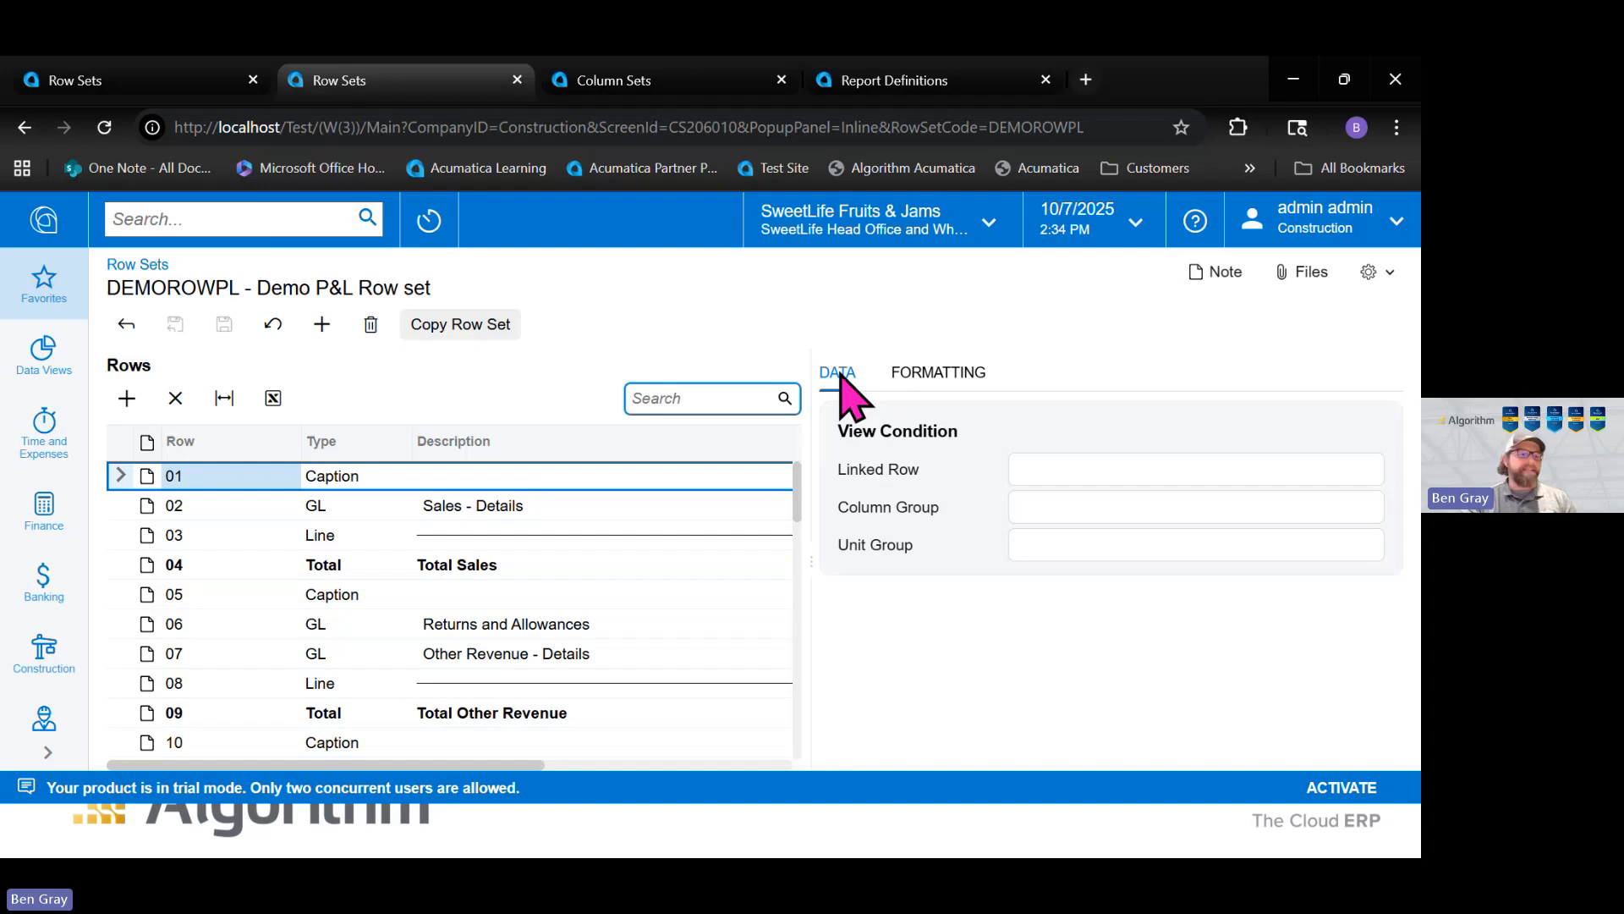
click(939, 374)
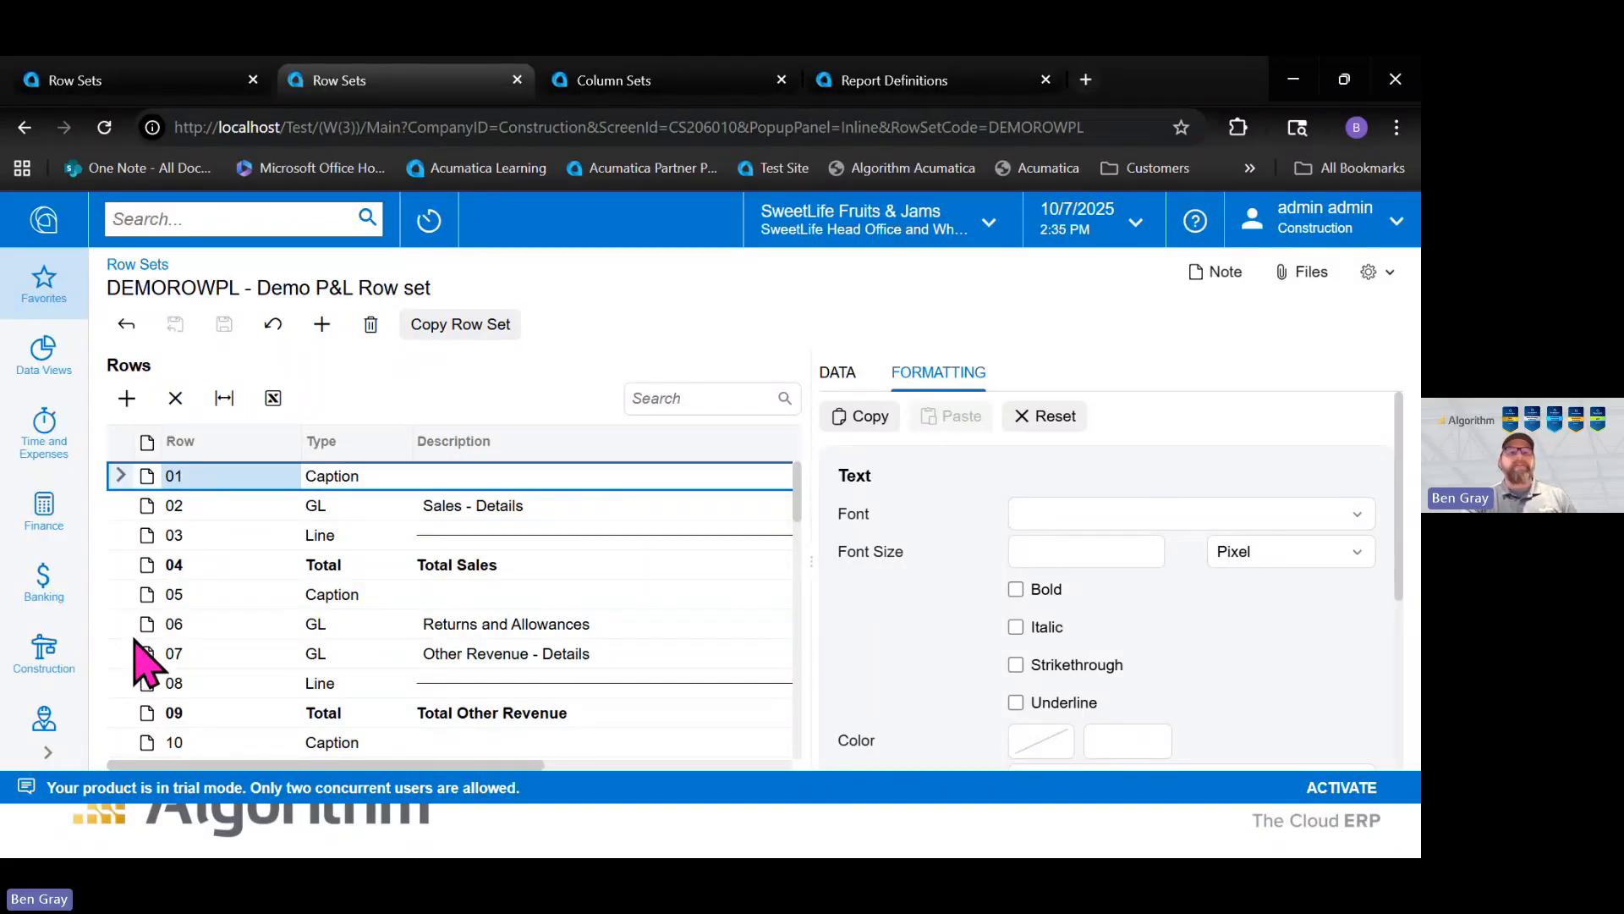
Insert a GL row directly after the Returns and Allowances row with the description "Customer Rebates"
click(199, 626)
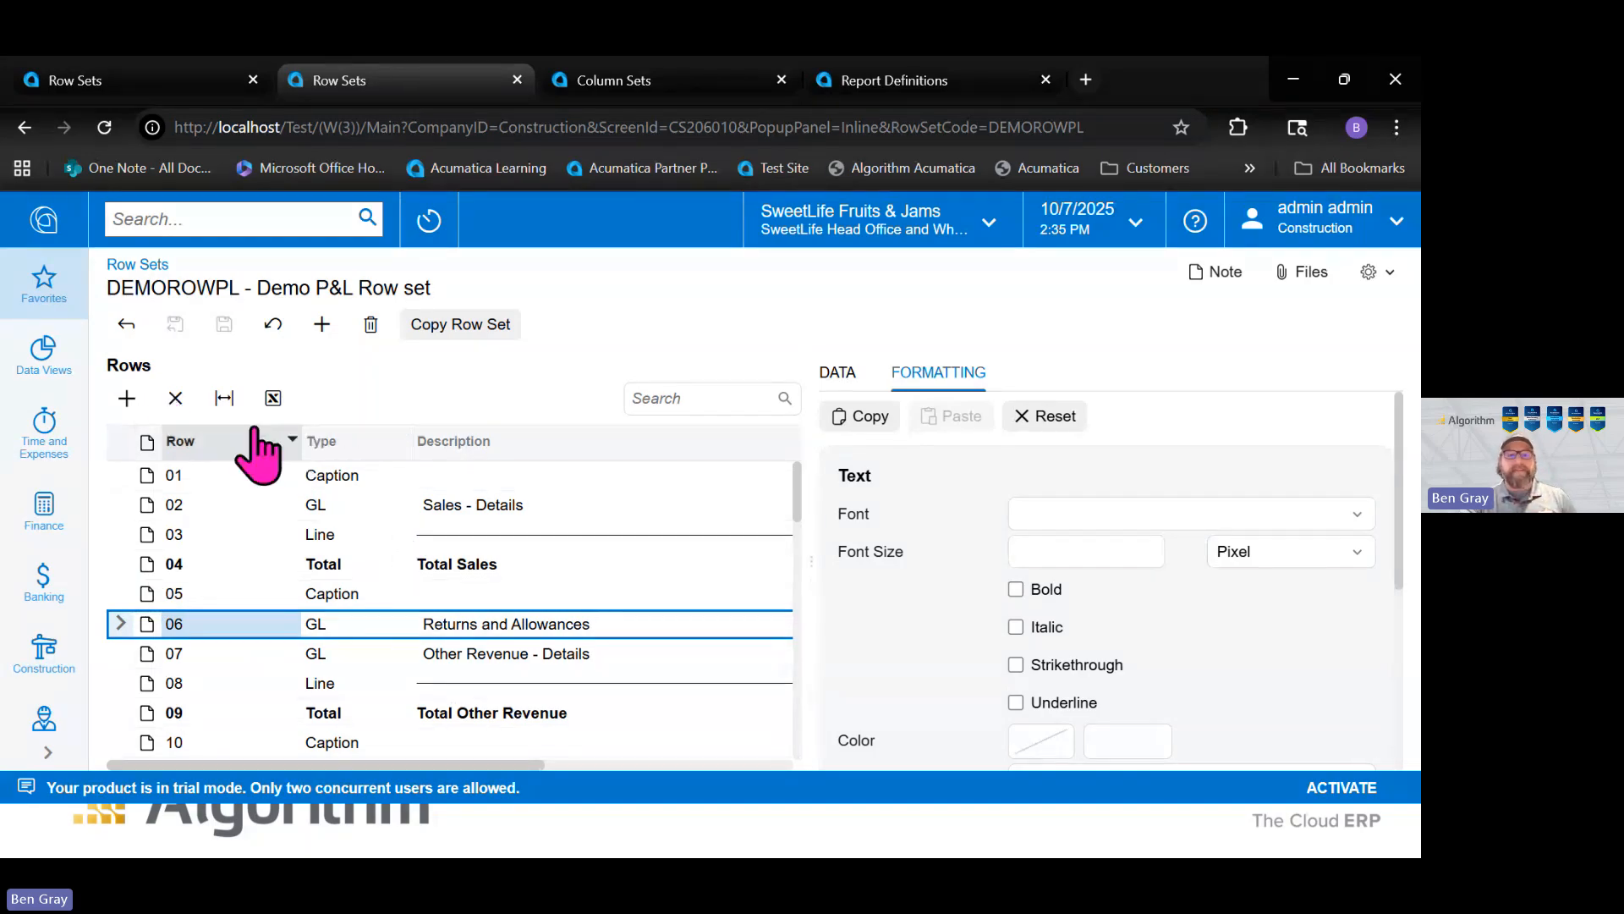
click(126, 399)
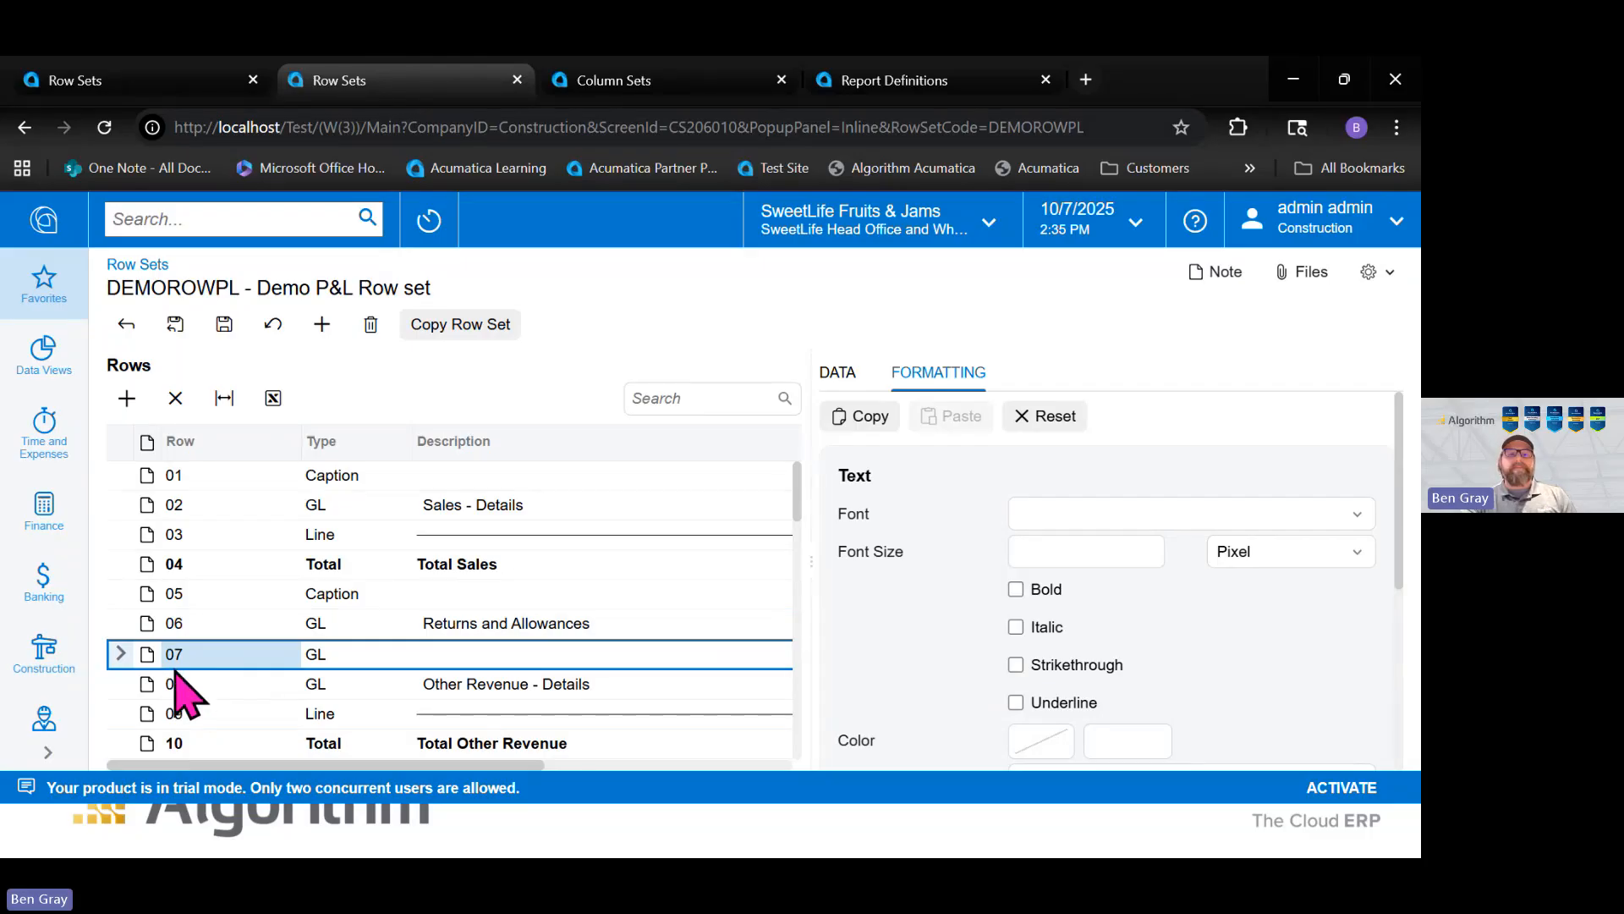
click(457, 653)
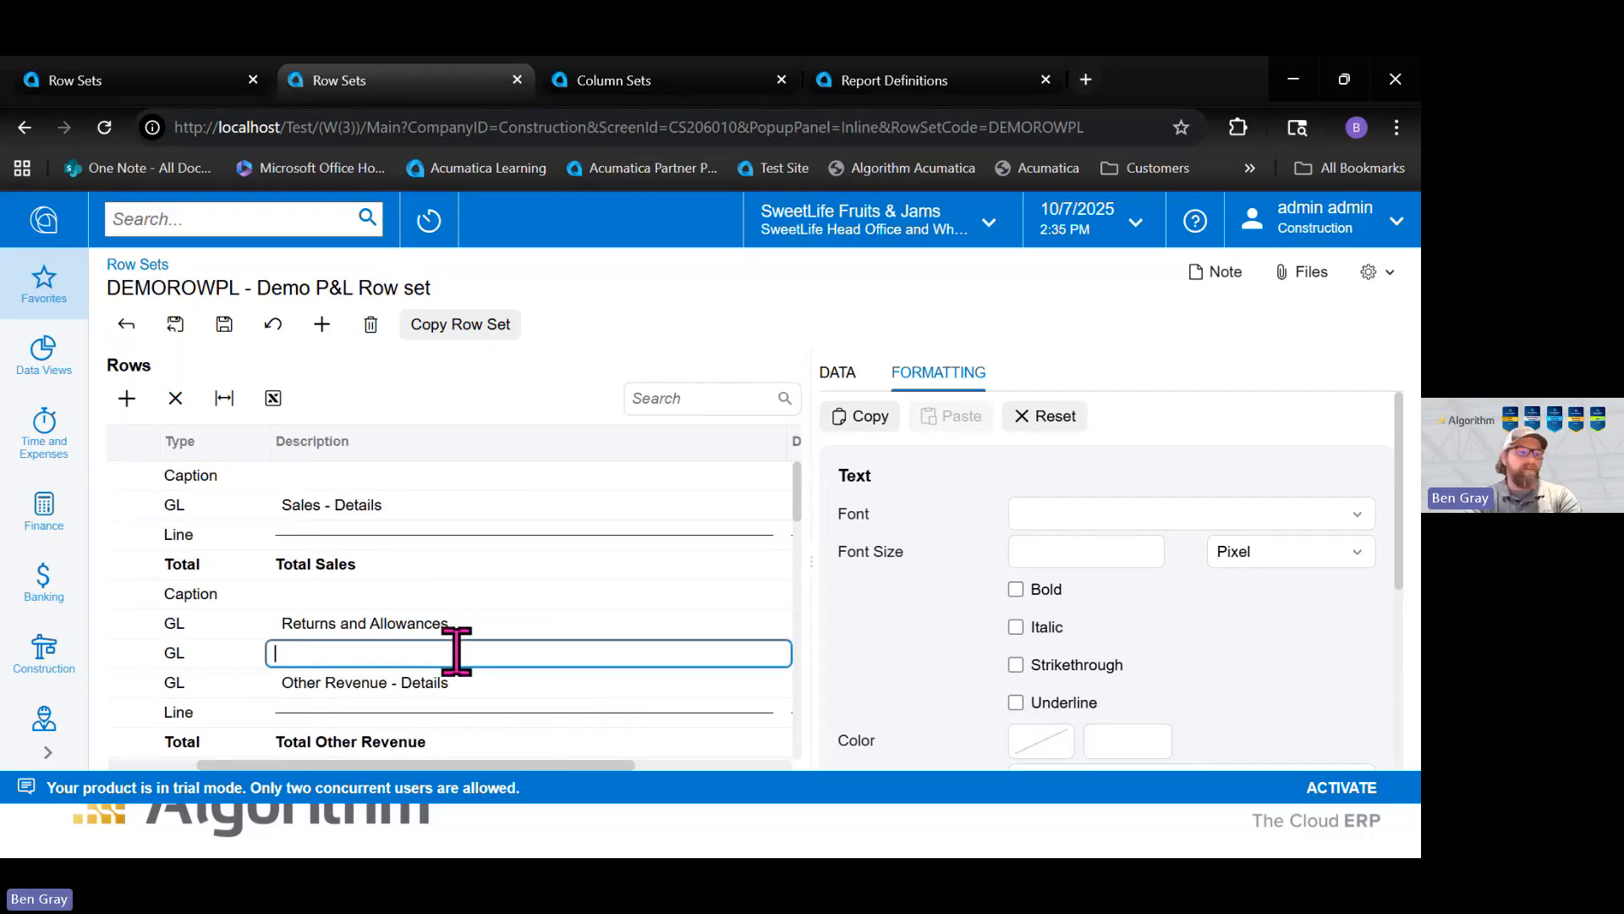
text(Customer rebates)
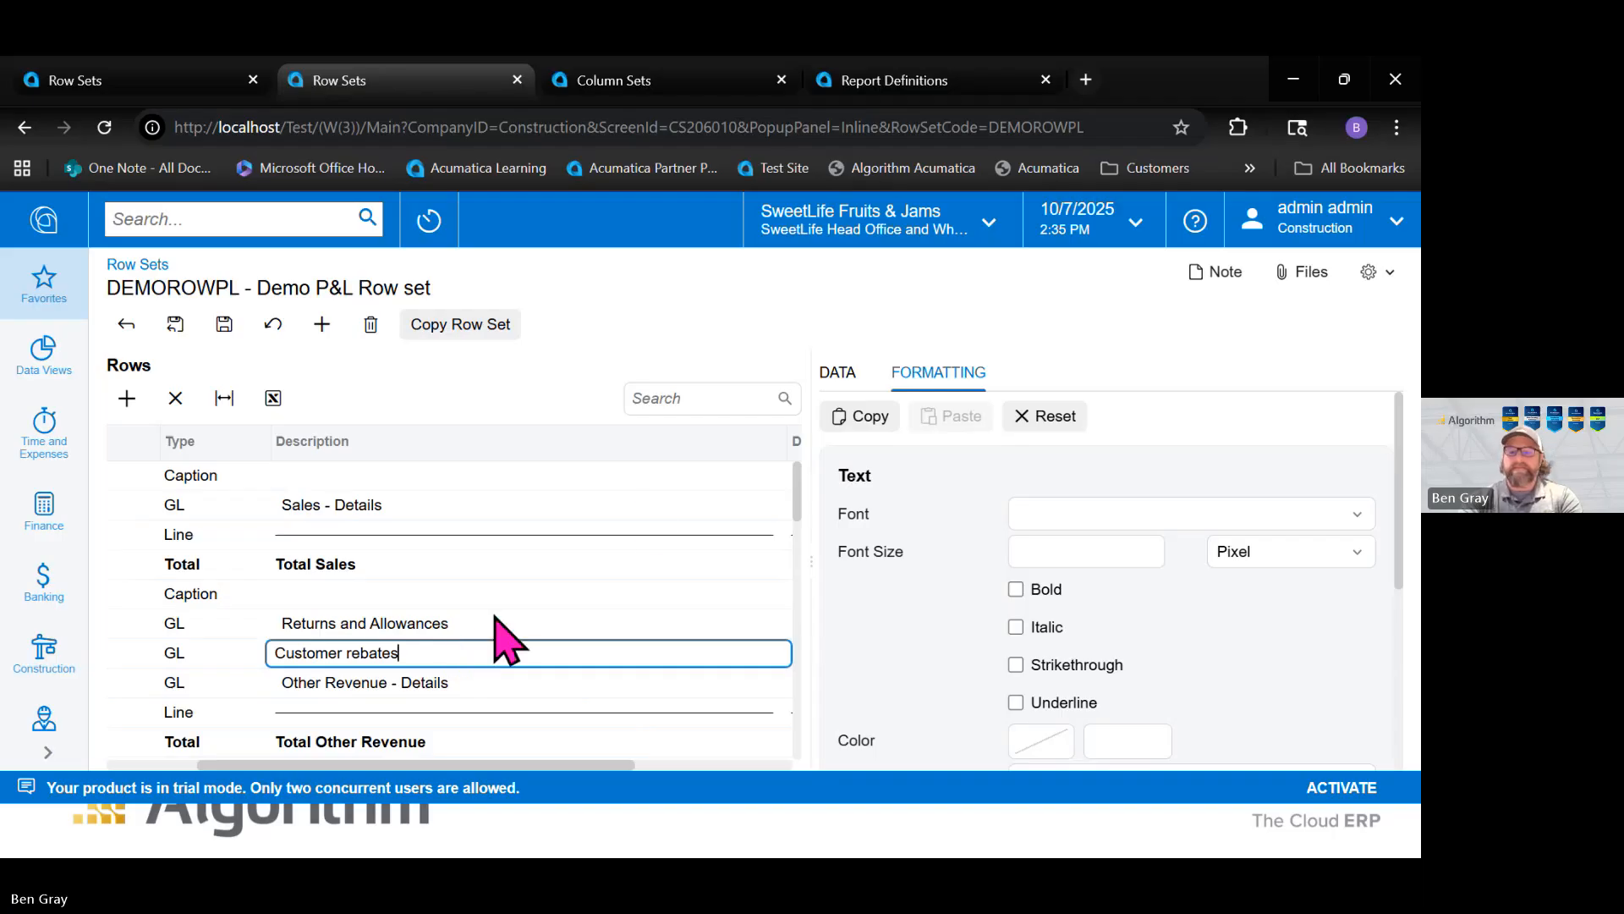
key(BackSpace)
key(BackSpace)
key(BackSpace)
key(BackSpace)
key(BackSpace)
key(BackSpace)
key(BackSpace)
text(Re)
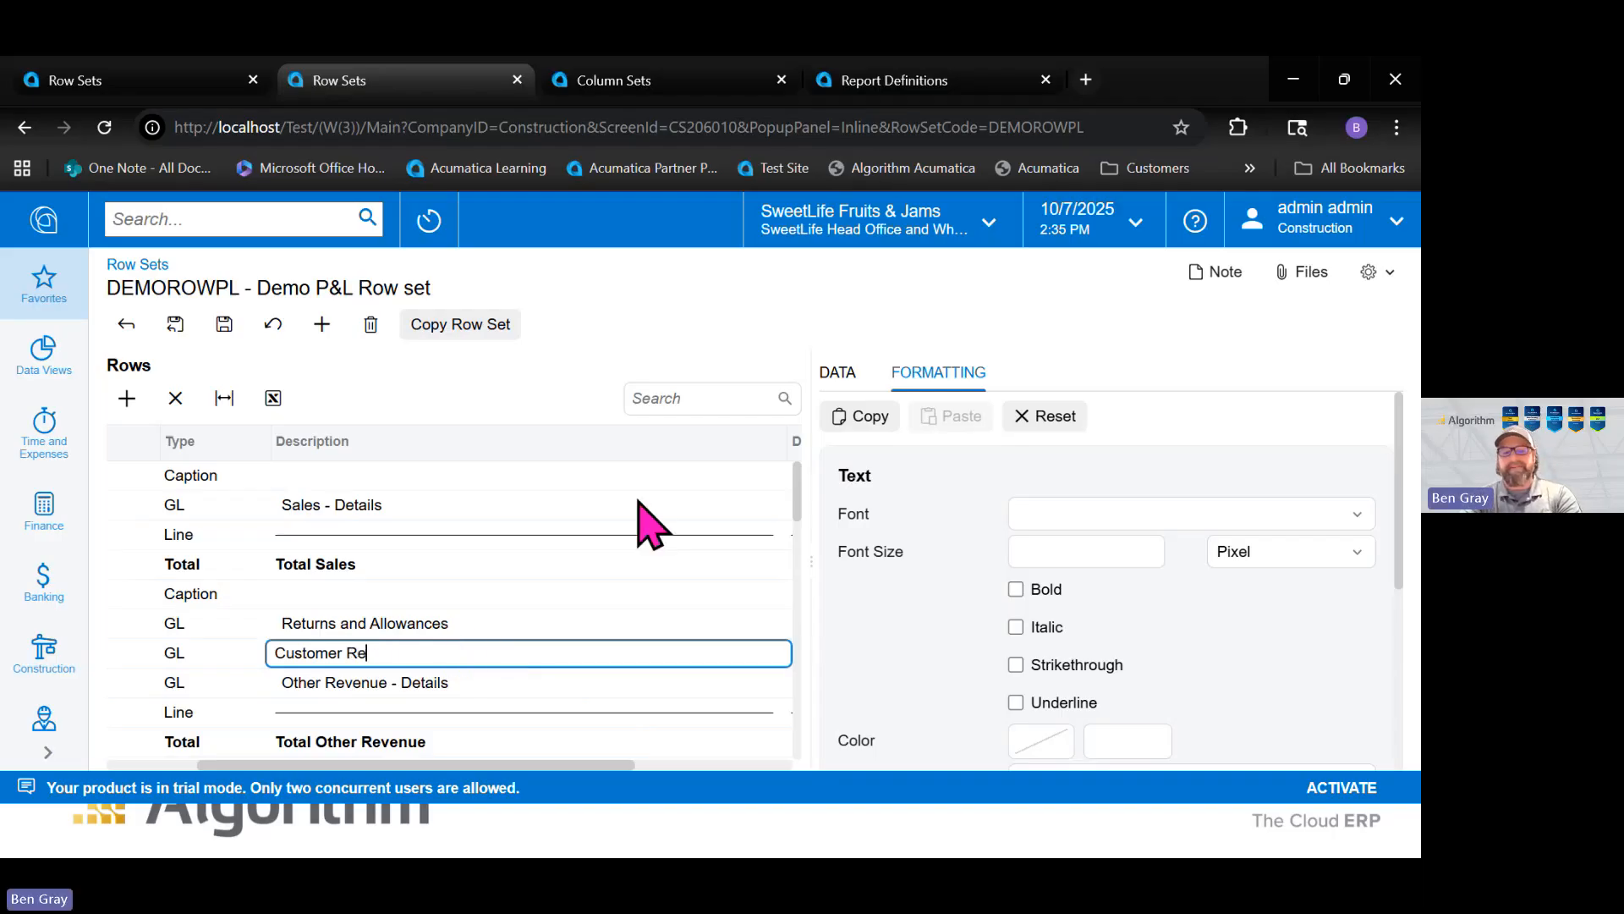
text(bates)
Assign the REBATES account class as the data source of the Customer Rebates row
click(856, 371)
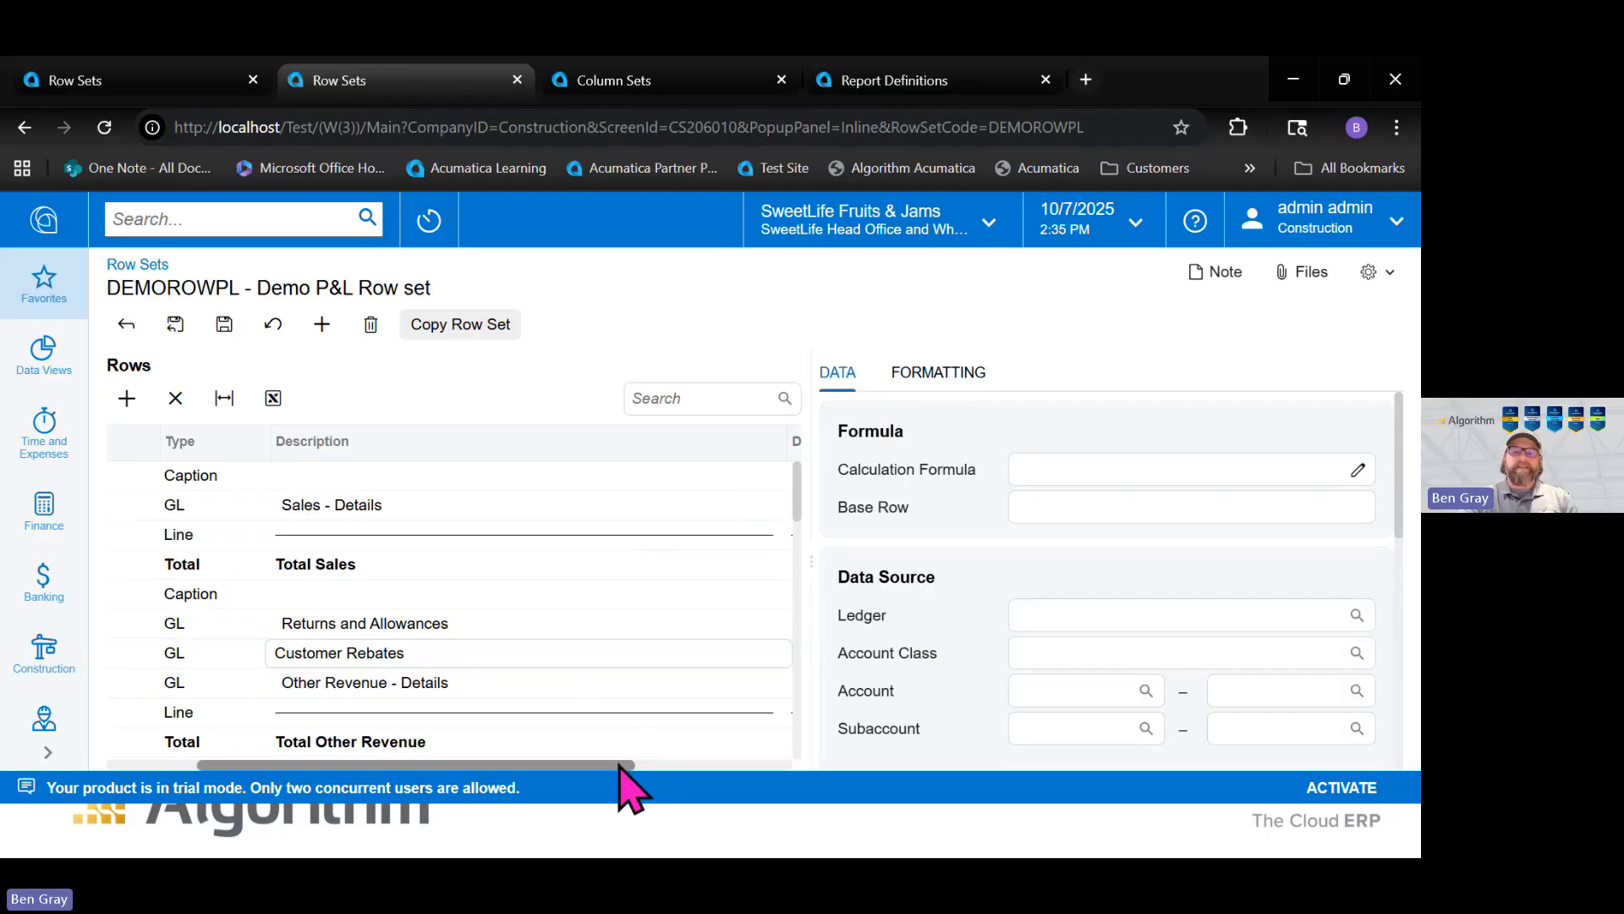
drag(621, 765, 533, 777)
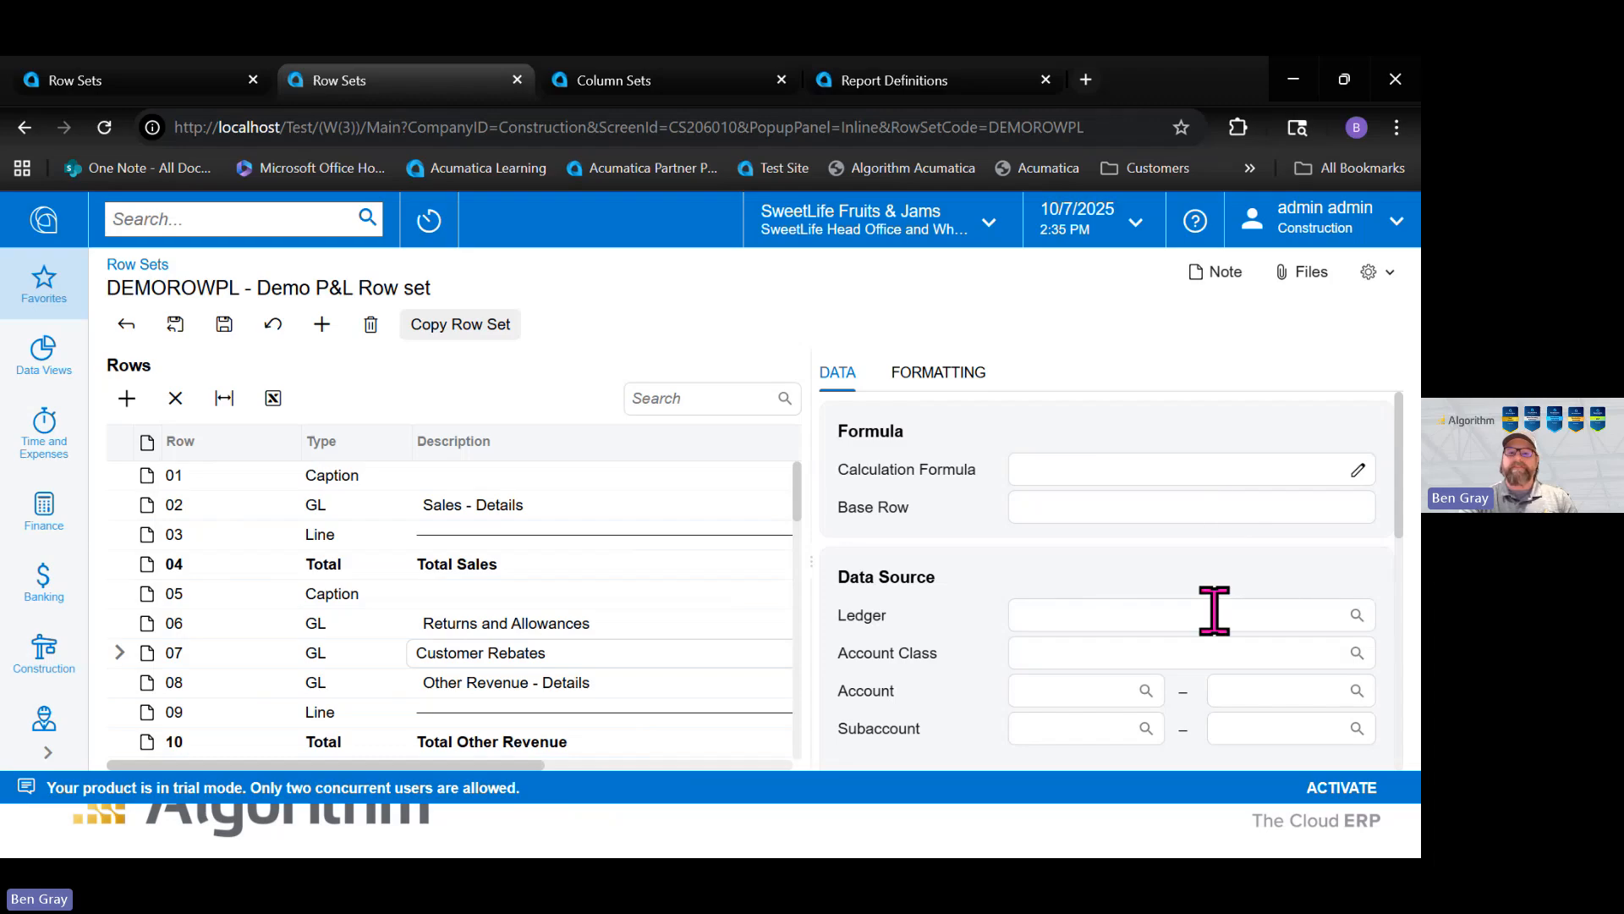
scroll(1161, 590, down, 1)
click(1113, 541)
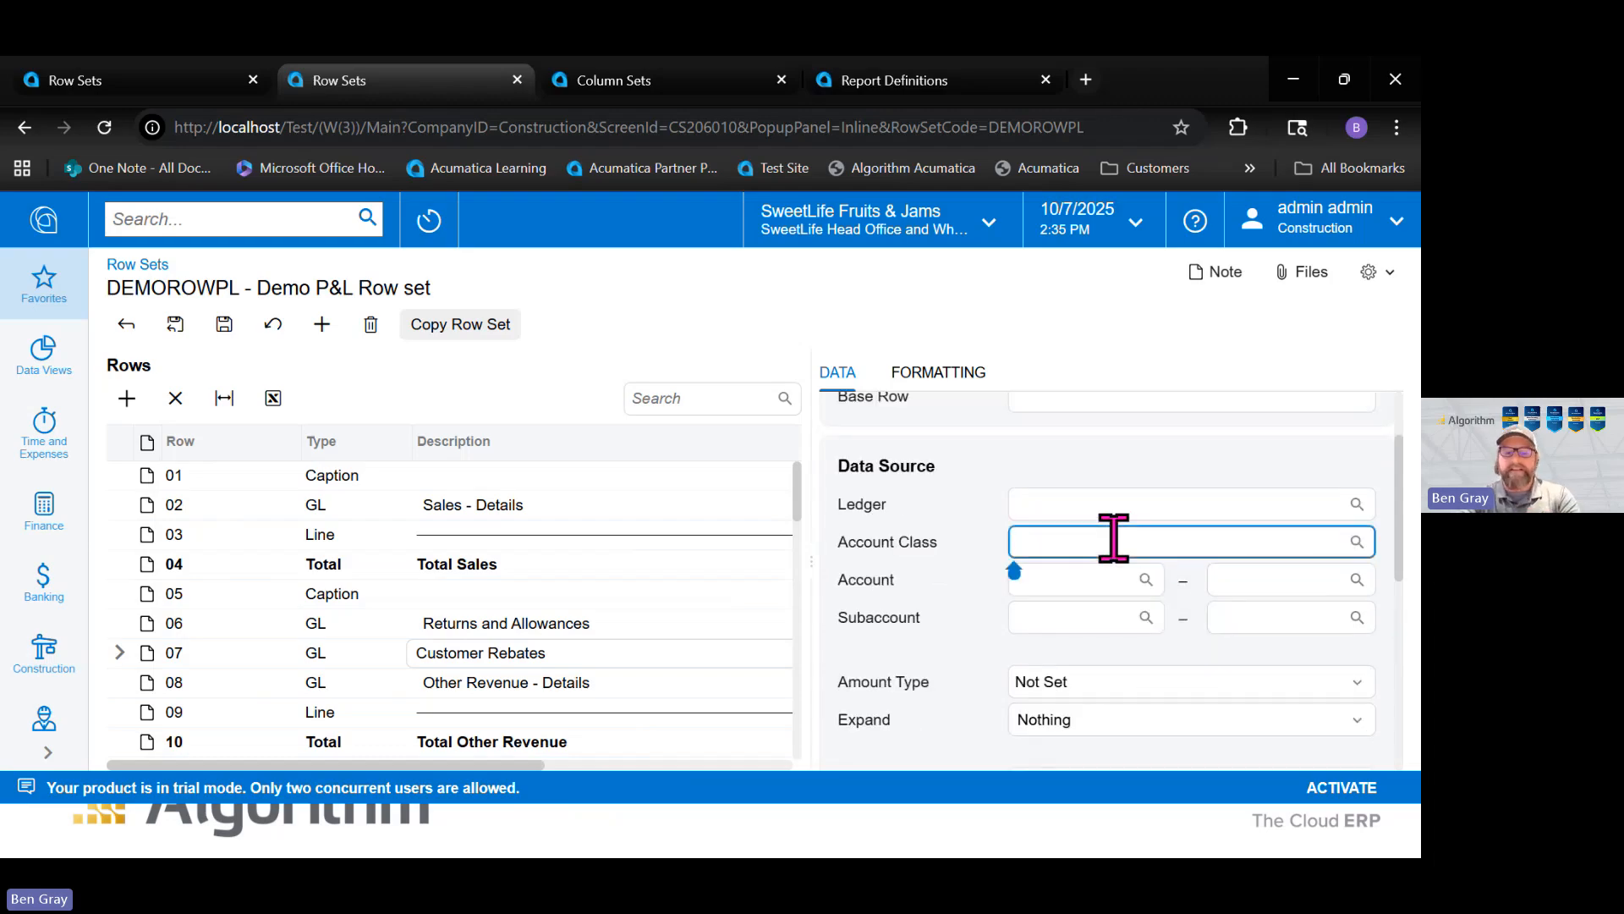
text(rebates)
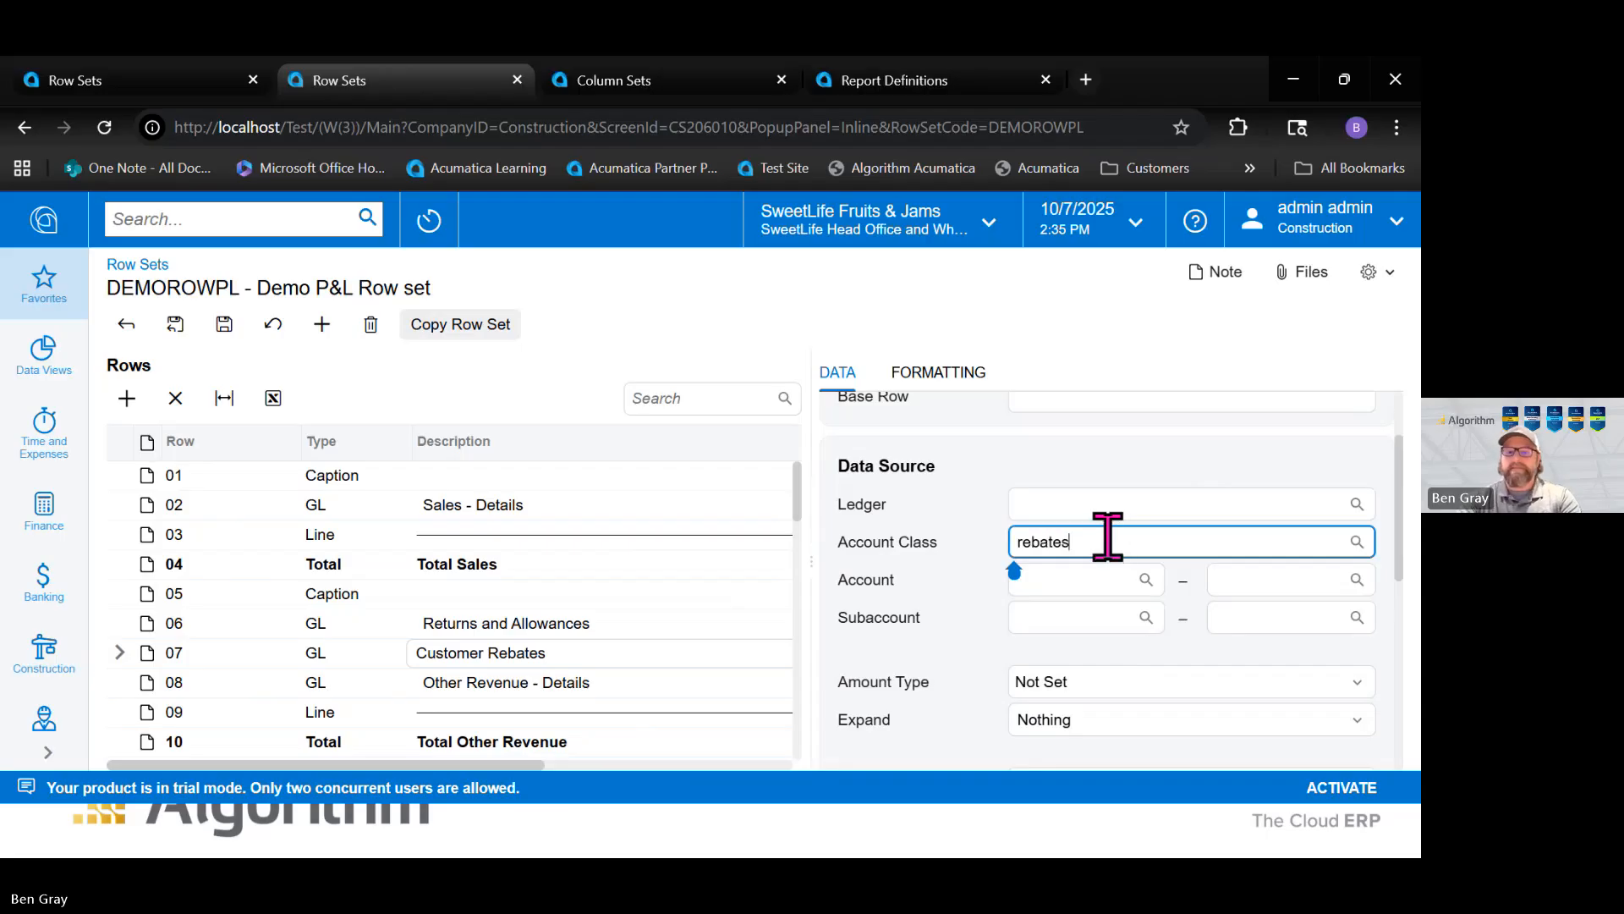
click(1357, 541)
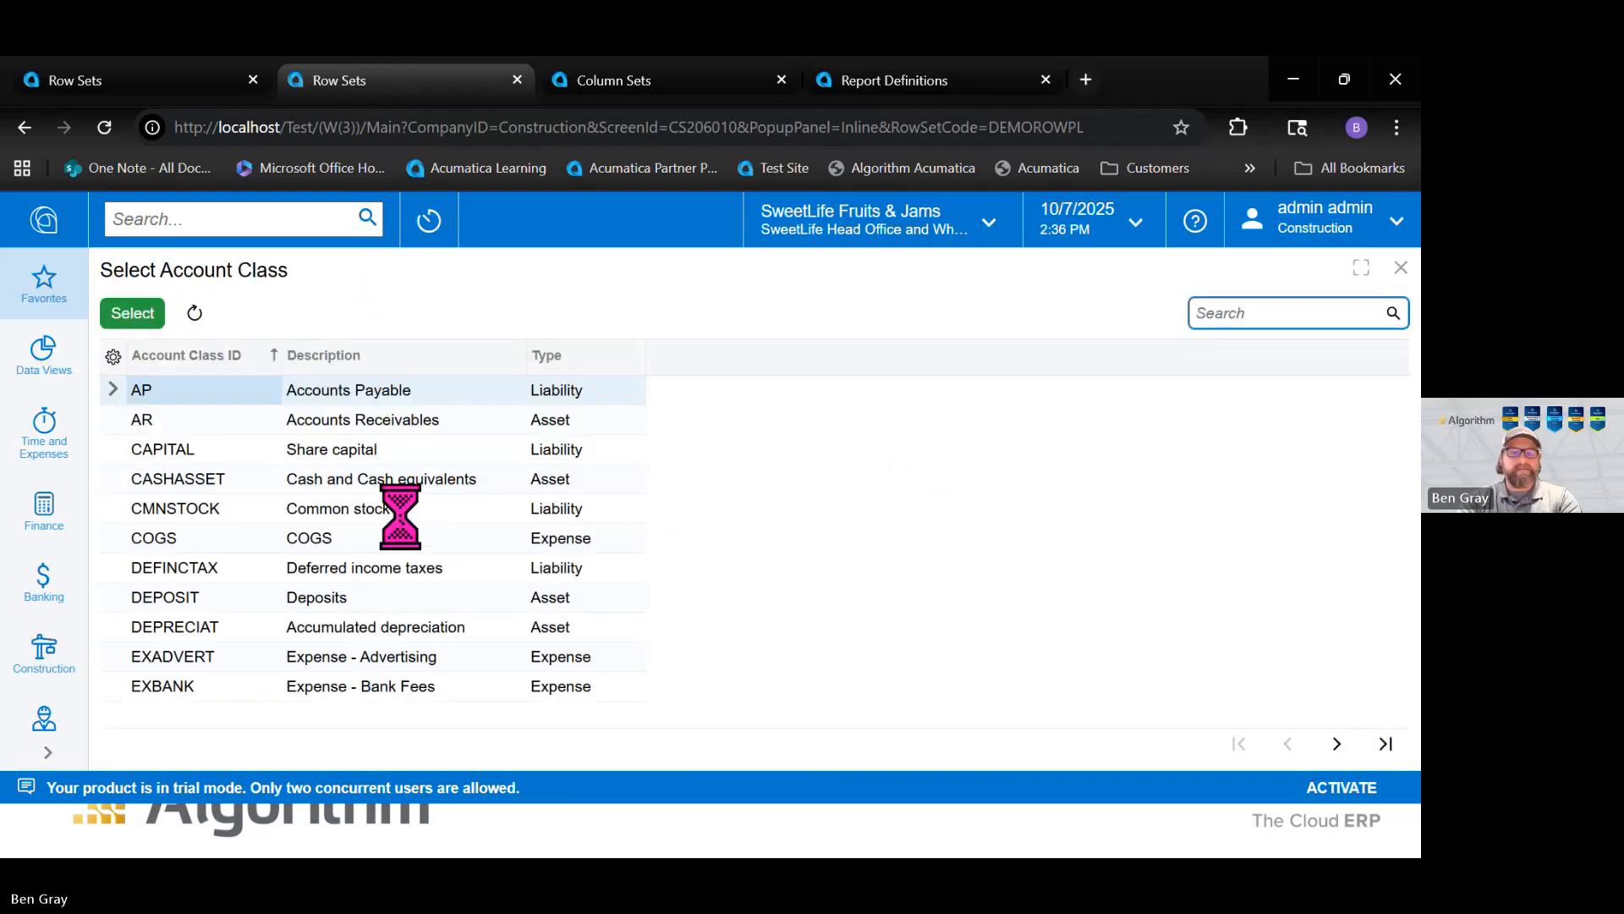
click(1338, 744)
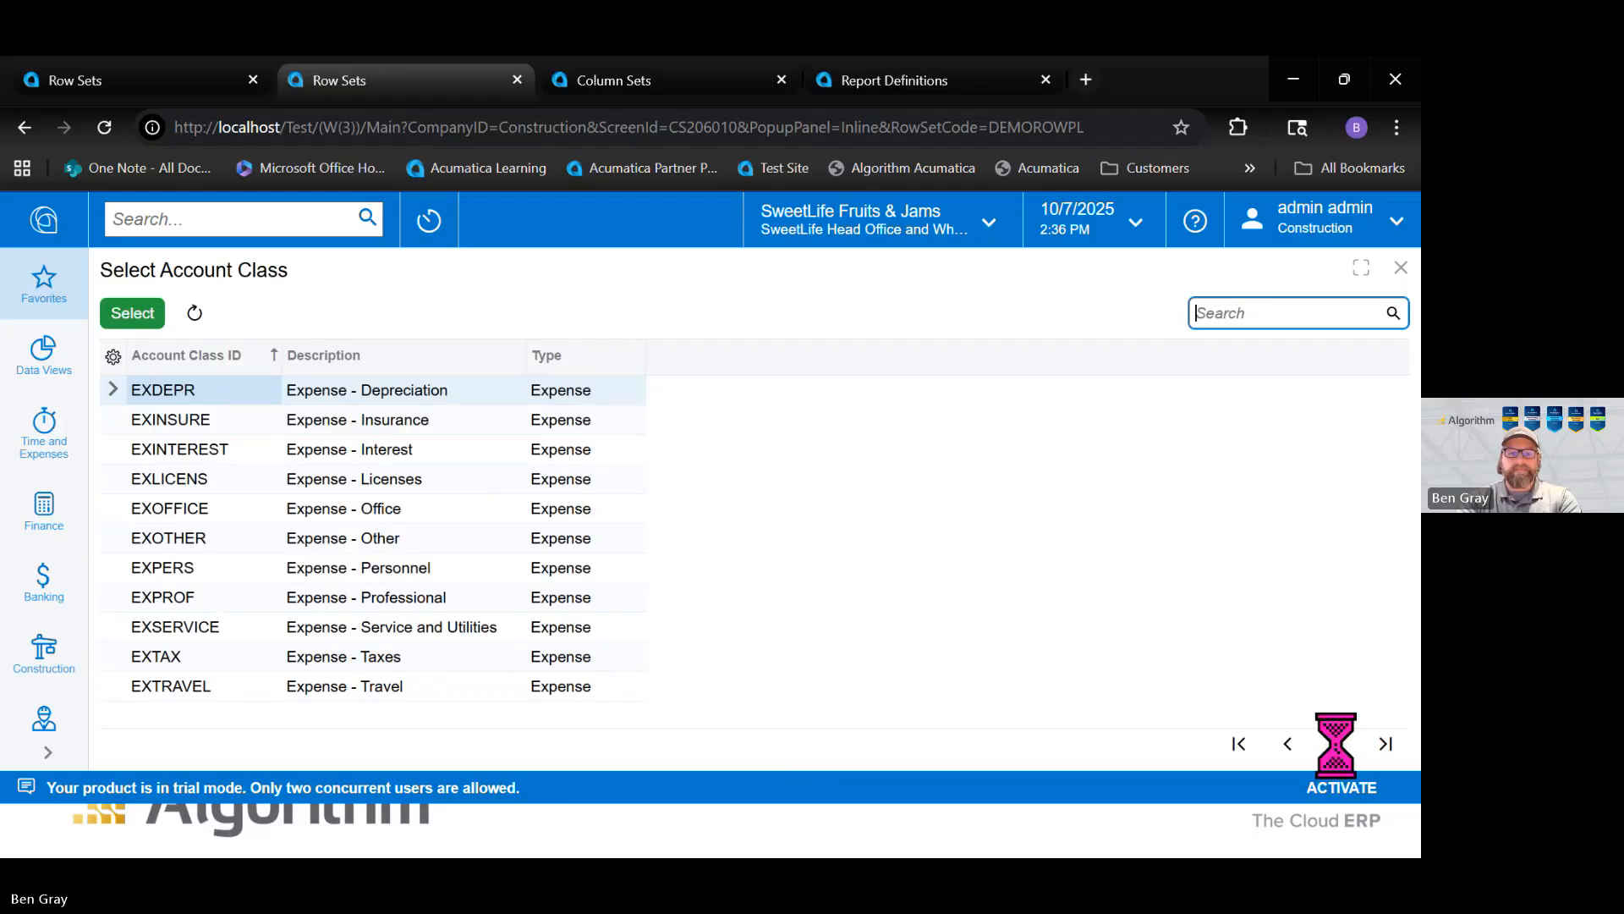
click(1338, 745)
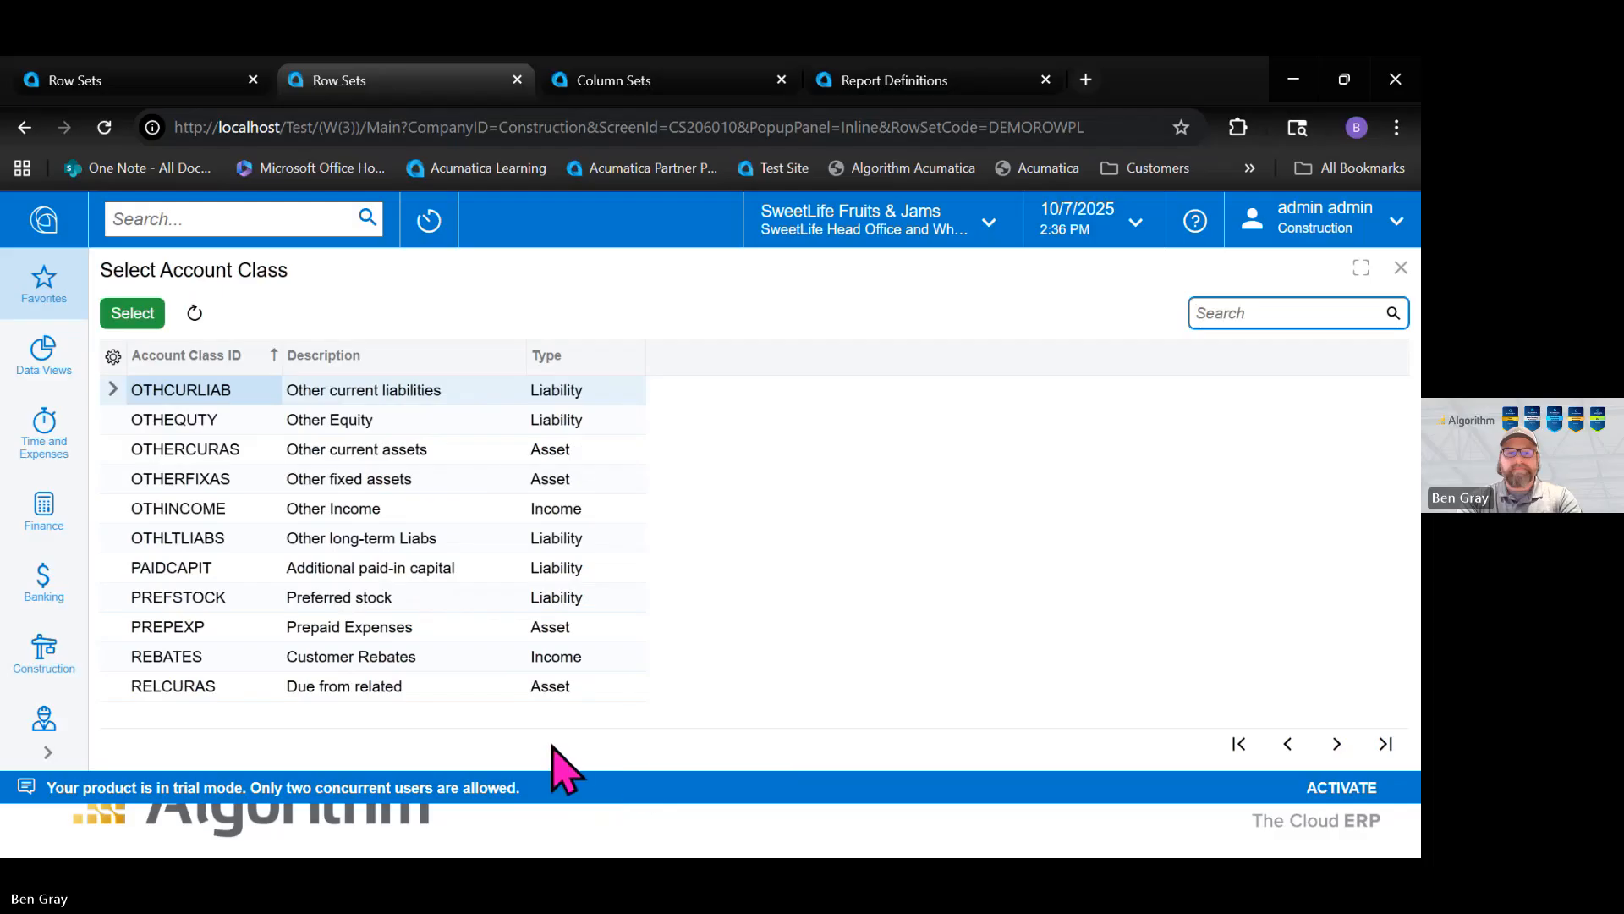
click(196, 657)
double_click(195, 656)
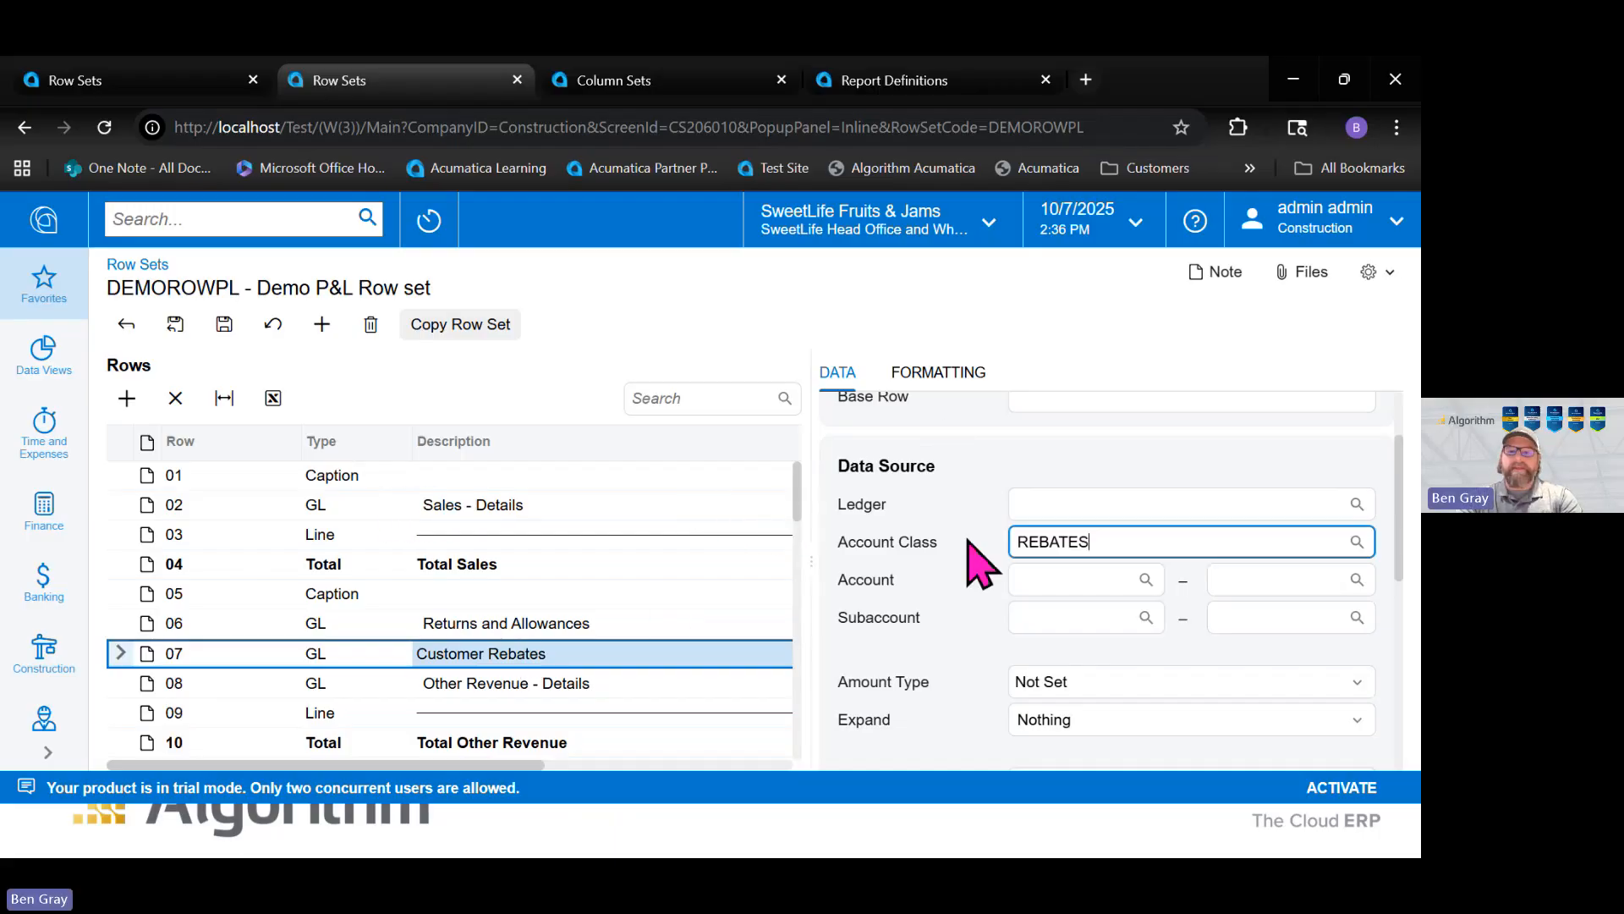
Format the text of the Customer Rebates row as bold and italic
scroll(1057, 601, up, 2)
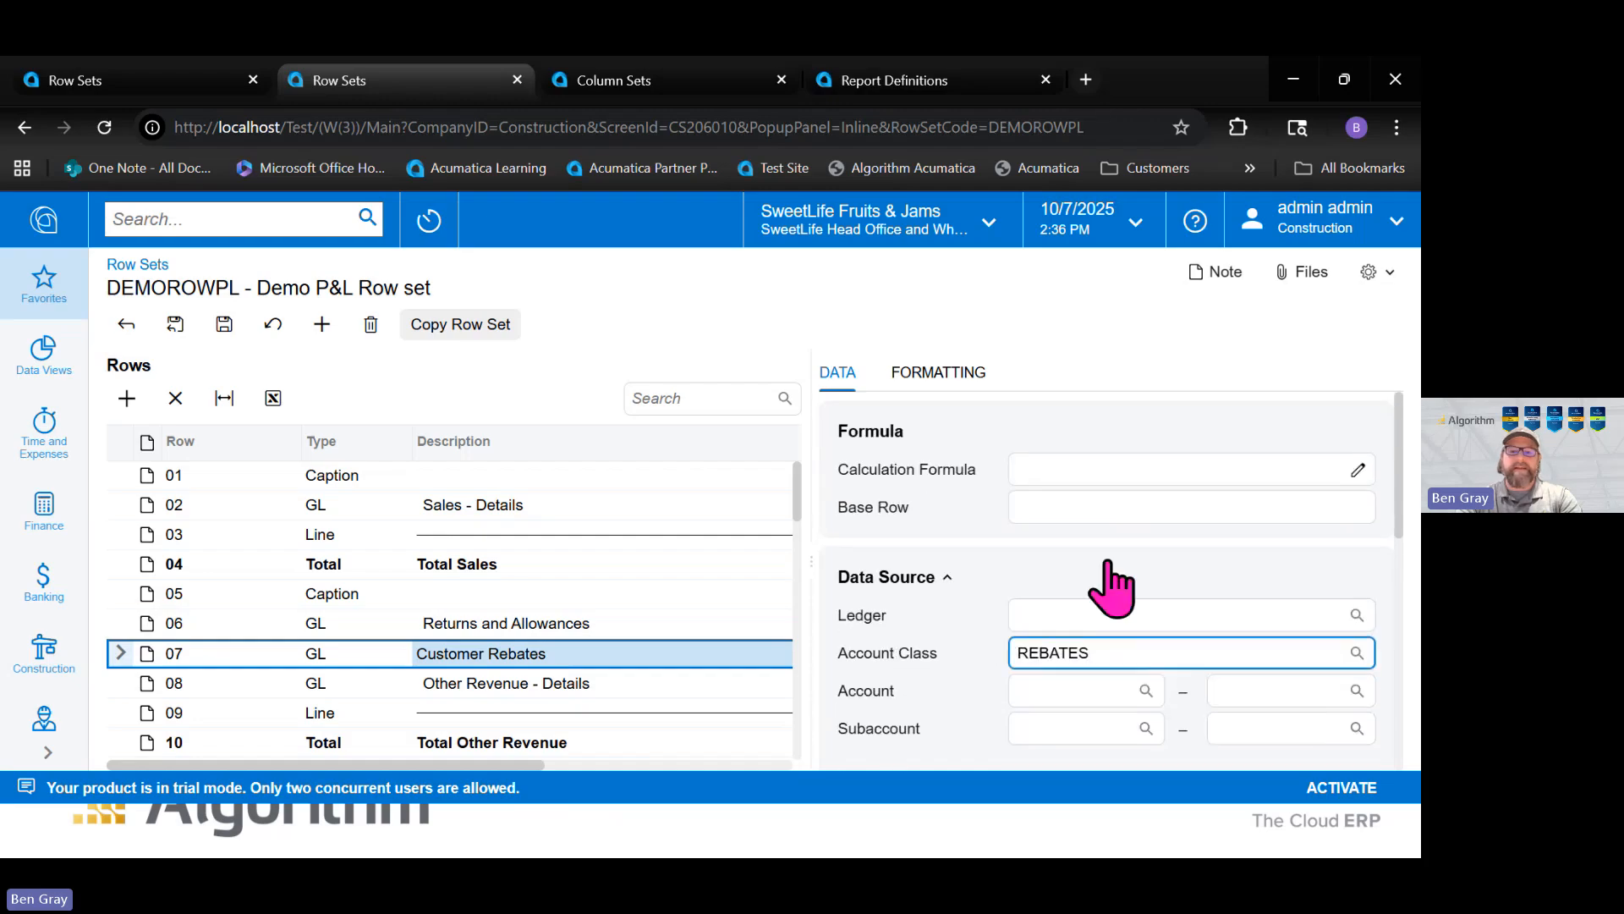
click(912, 375)
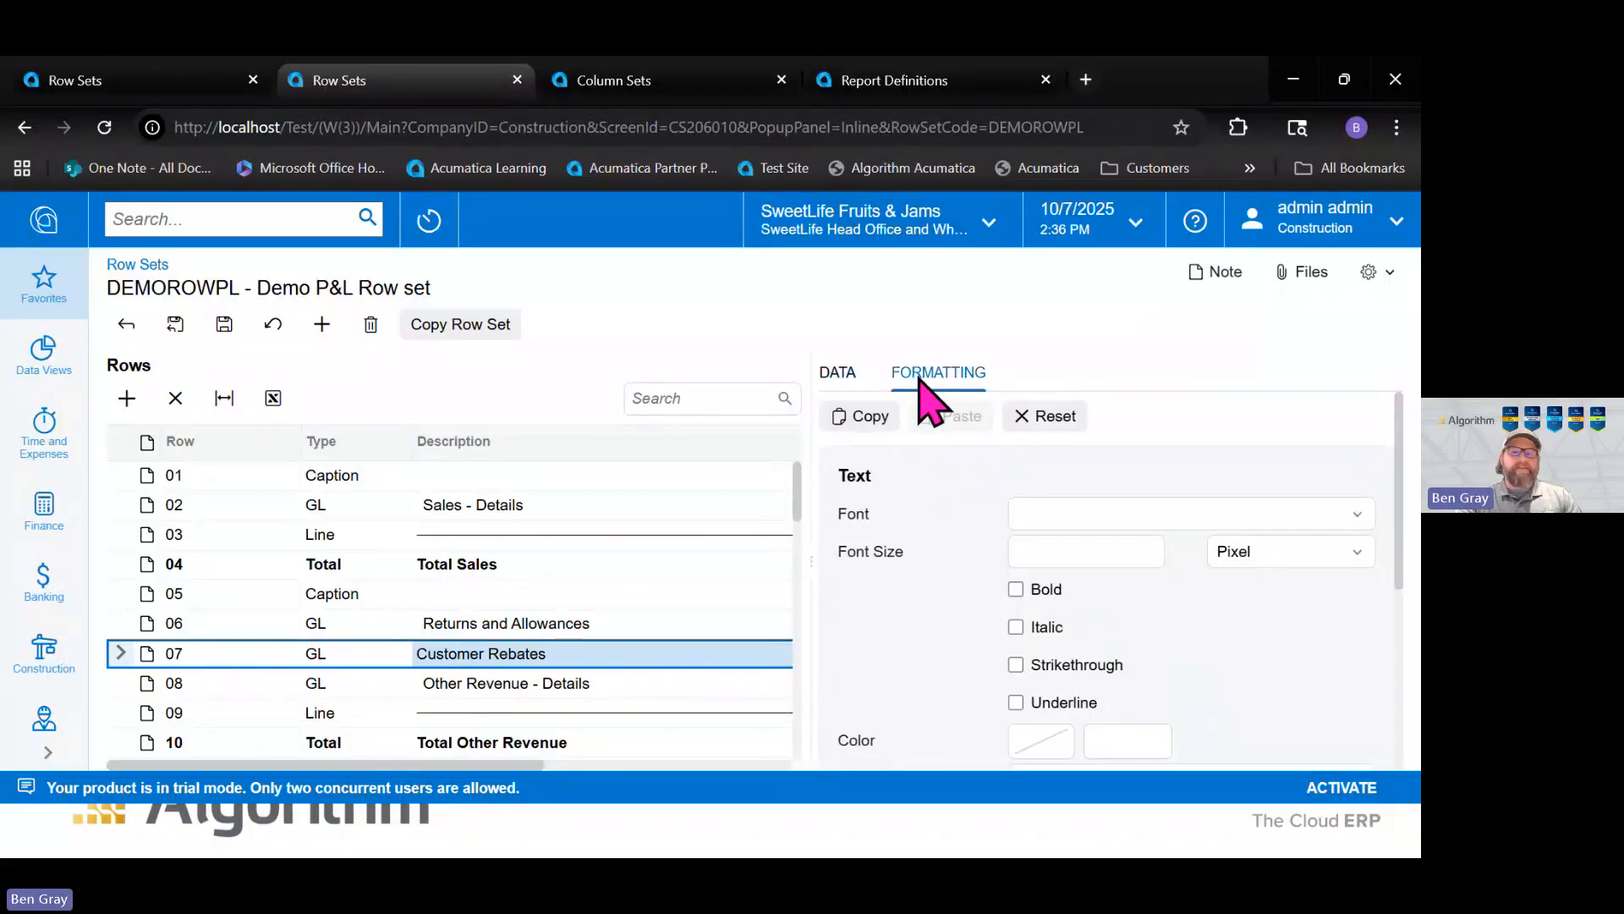
click(1016, 589)
click(1016, 627)
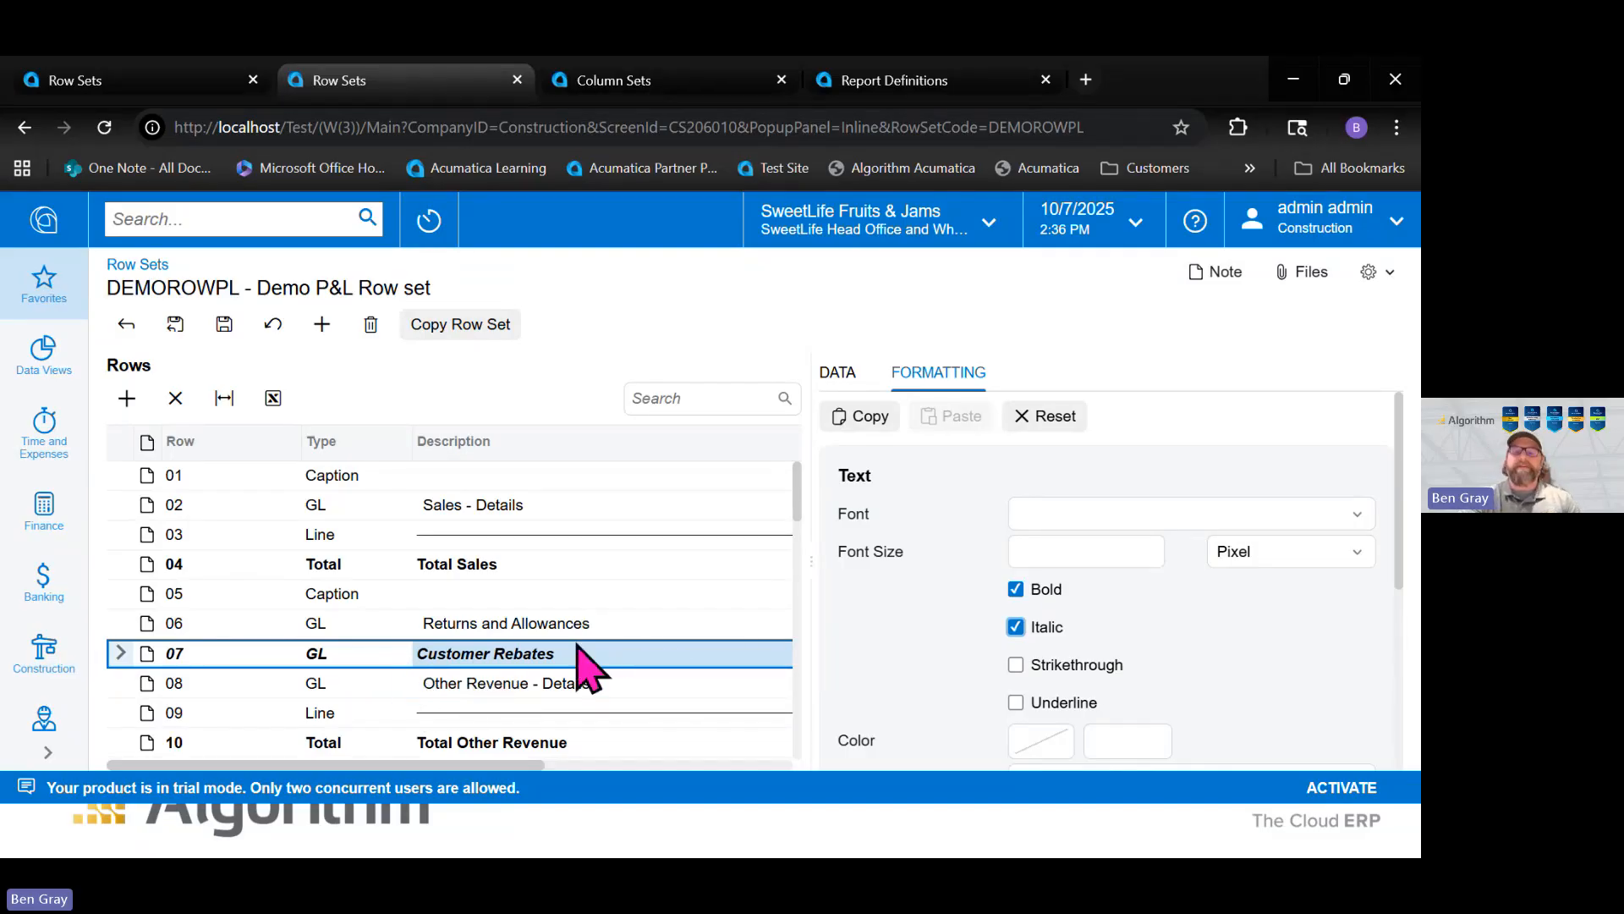
click(1016, 589)
click(1016, 590)
click(1016, 626)
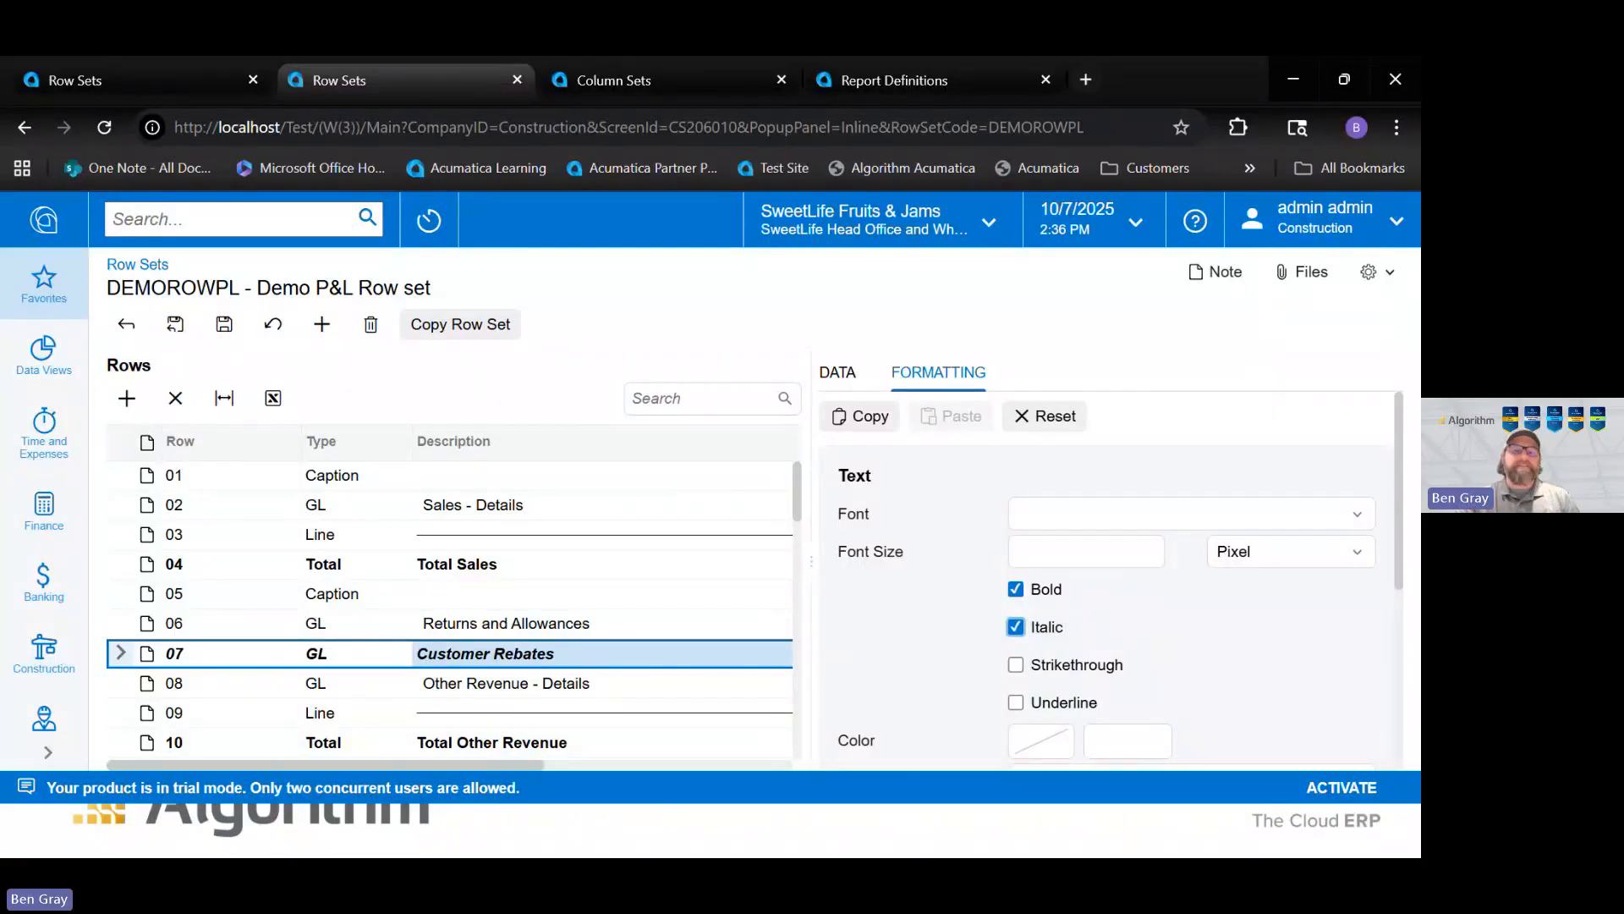
click(1015, 626)
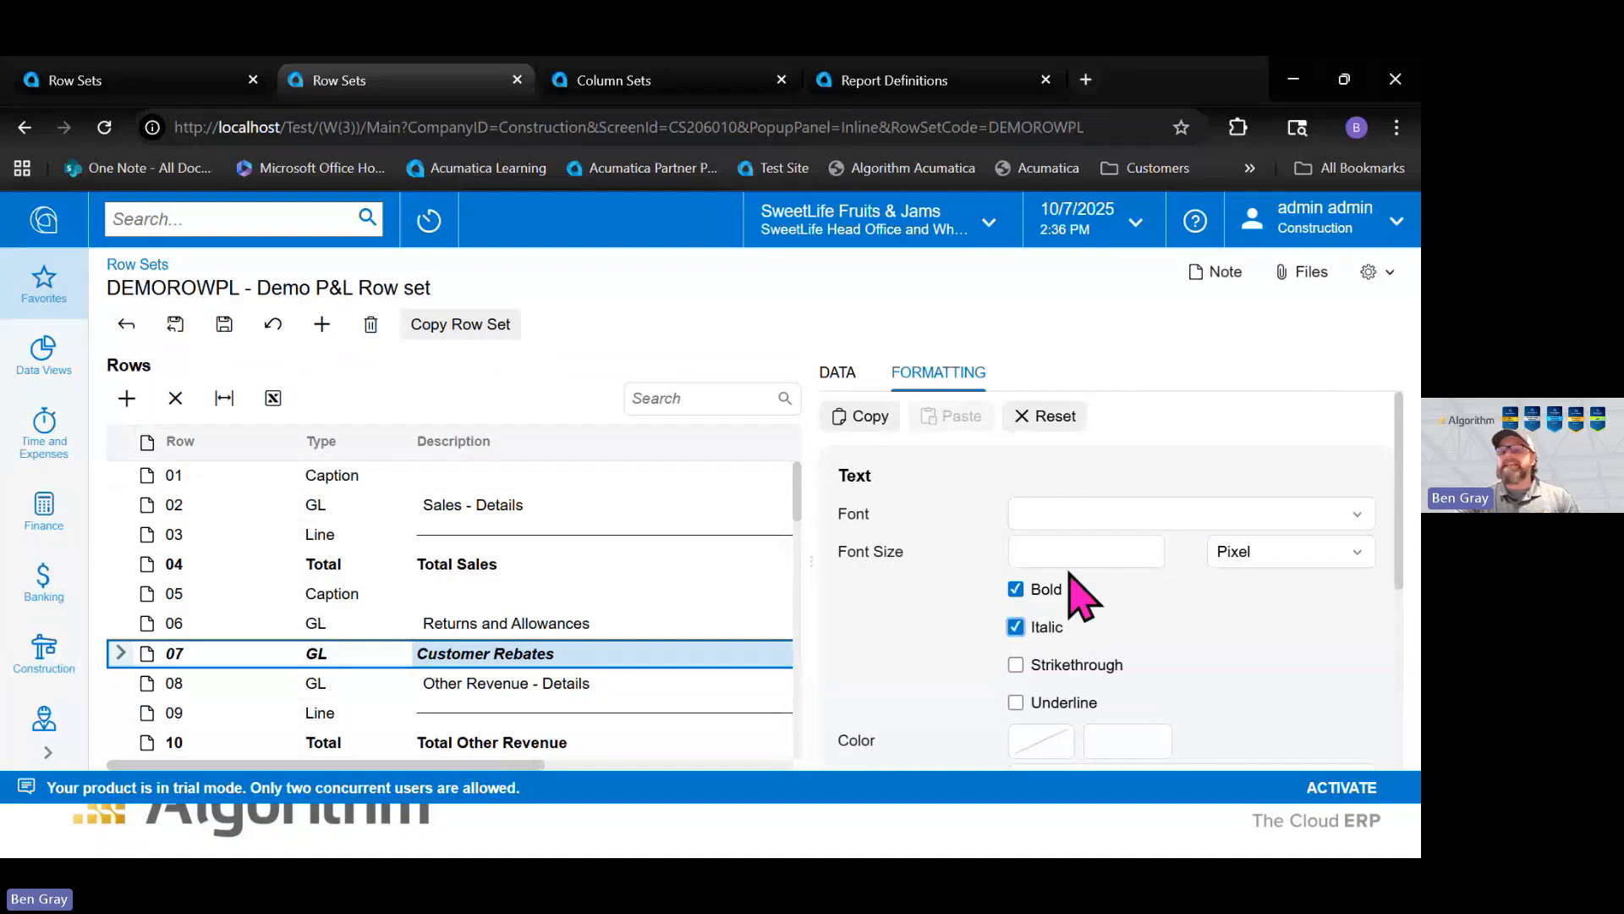
Give the Gross Profit total row a green background color of RGB 71, 240, 167 and save the row set
scroll(1011, 630, down, 4)
scroll(1019, 575, up, 3)
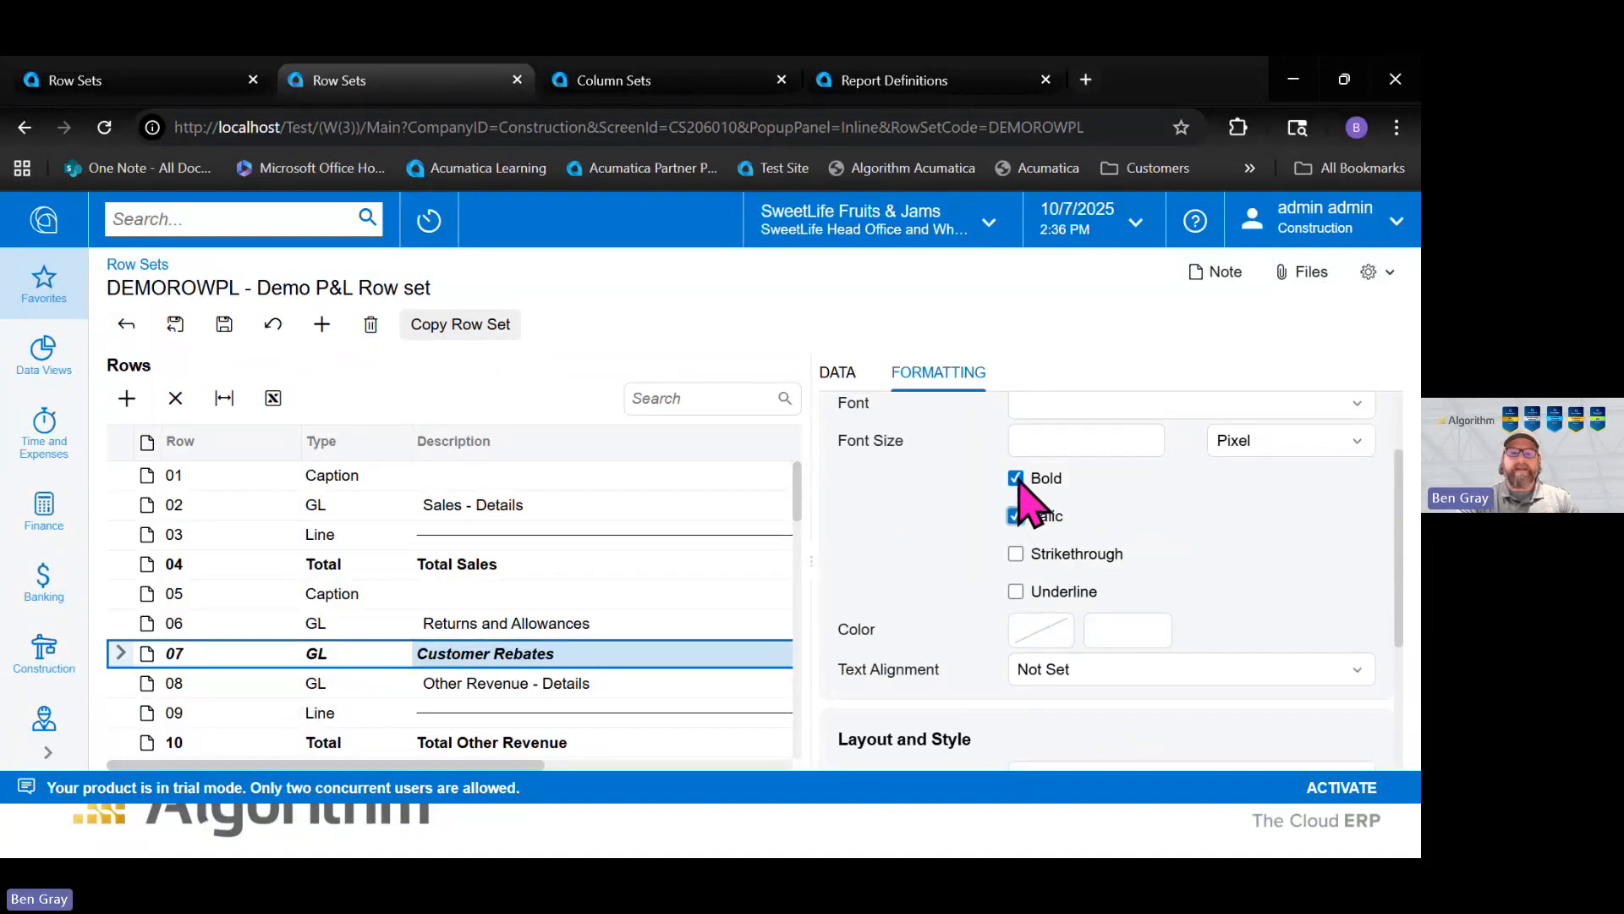
scroll(1041, 516, down, 3)
scroll(1091, 570, down, 1)
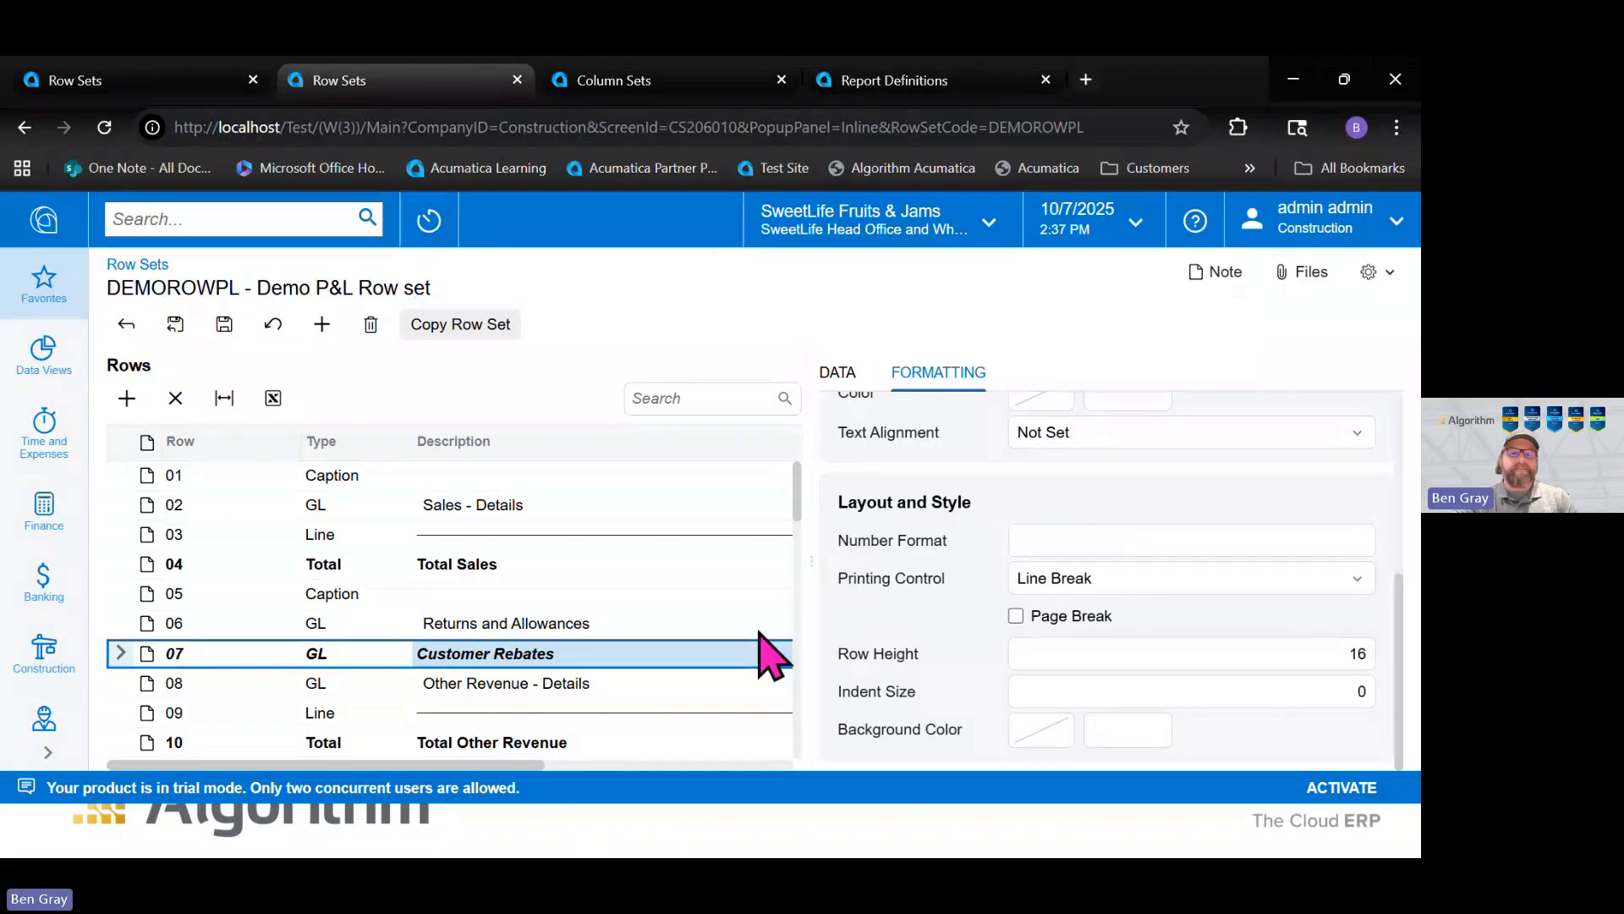
scroll(719, 583, down, 2)
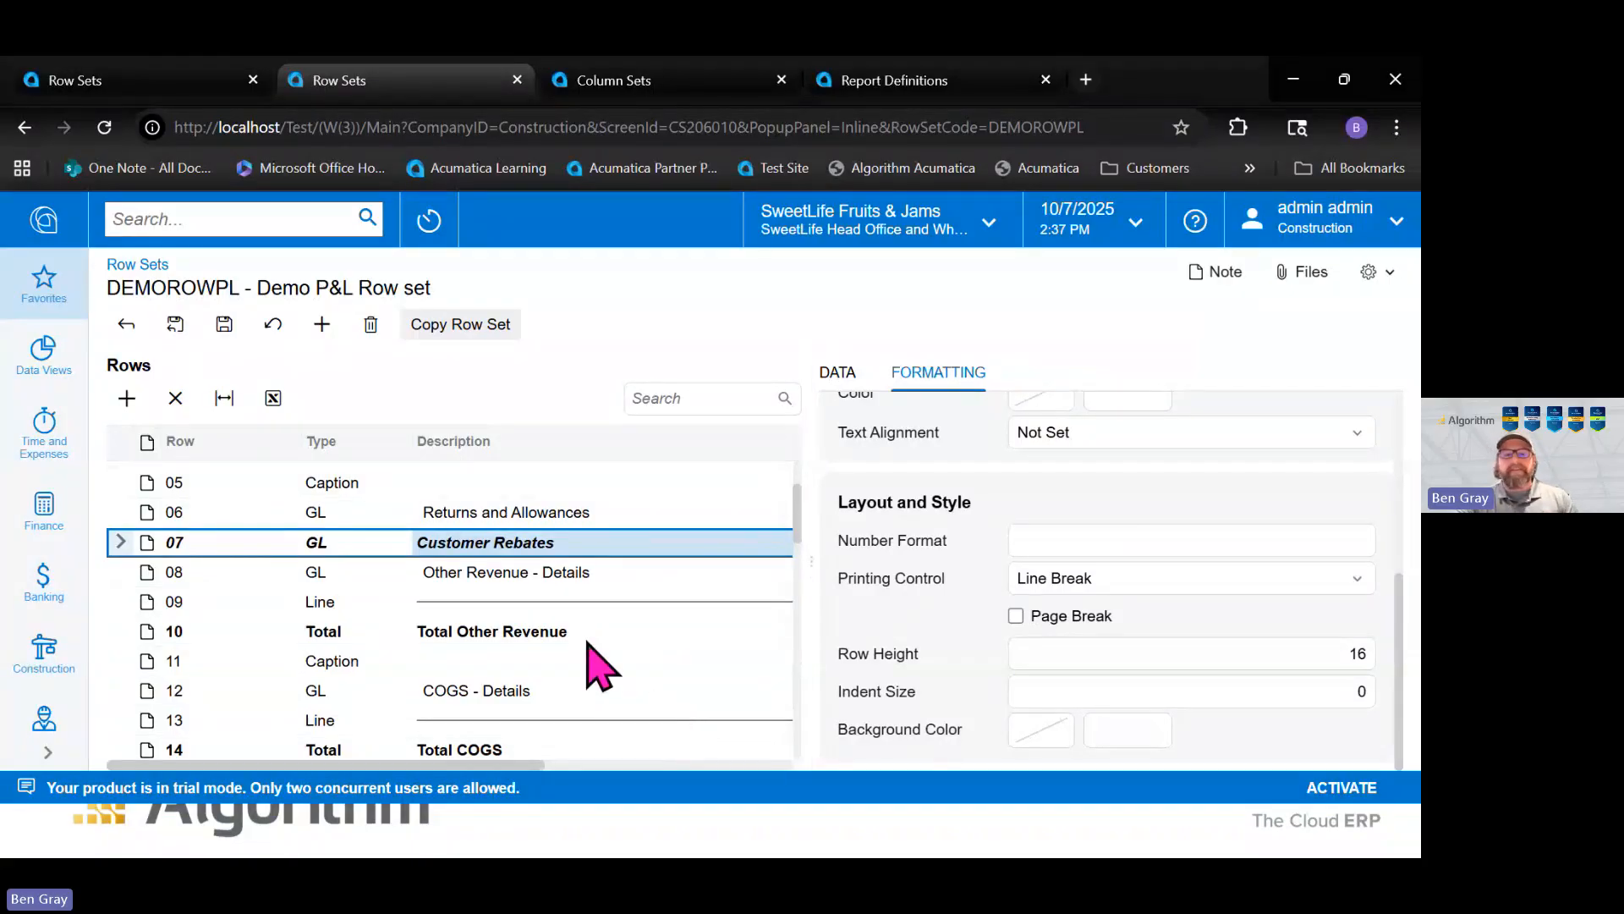
scroll(681, 655, down, 4)
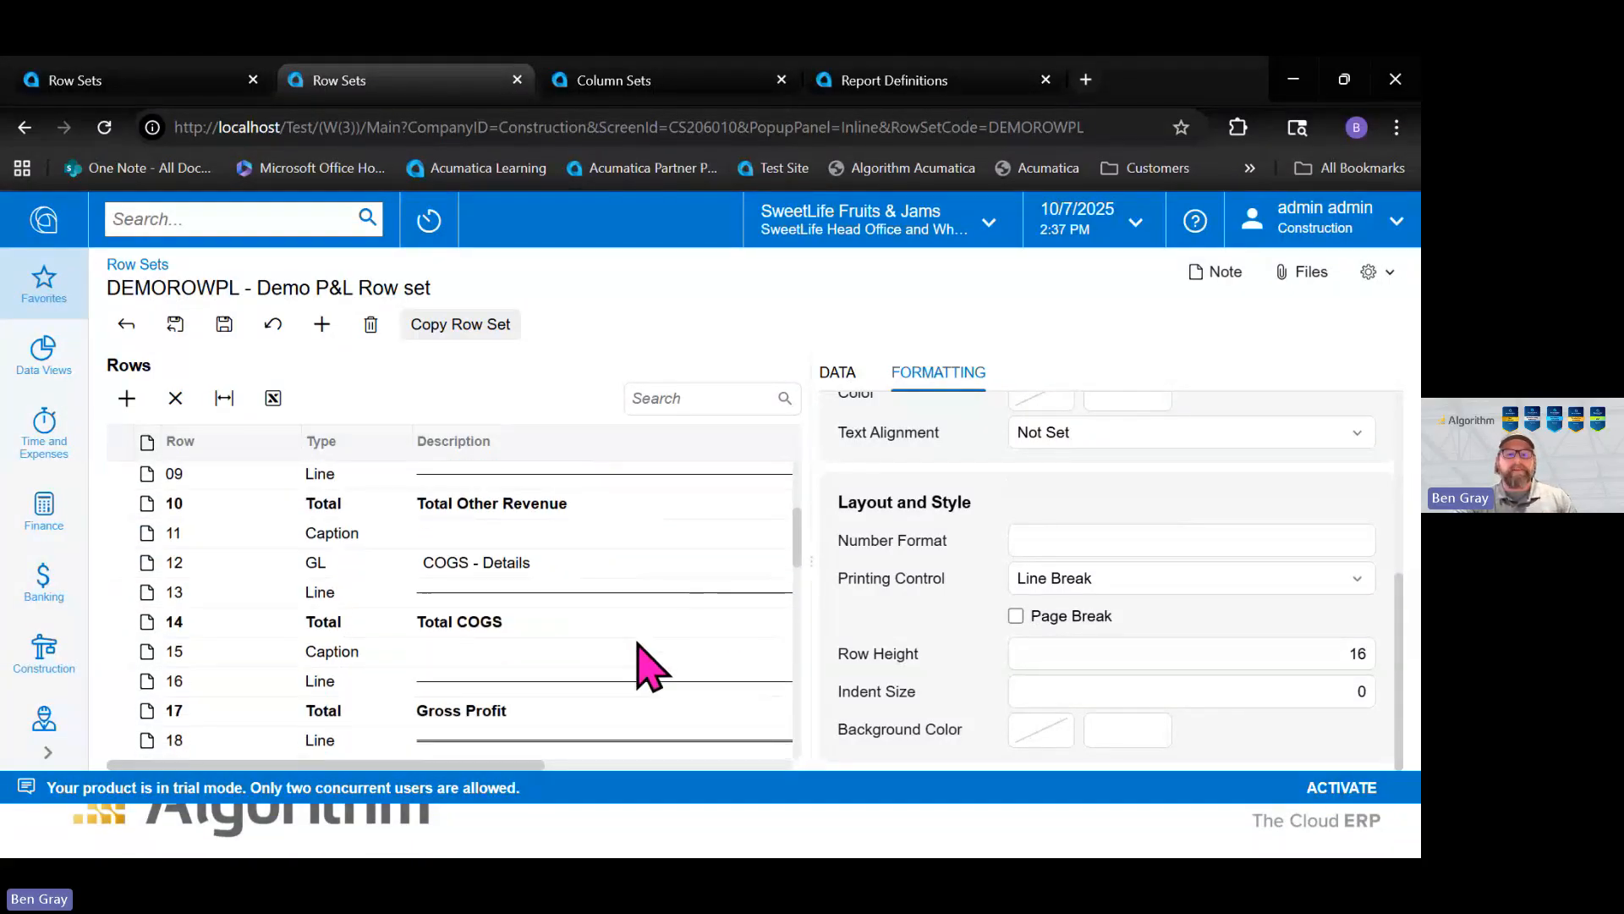
click(463, 616)
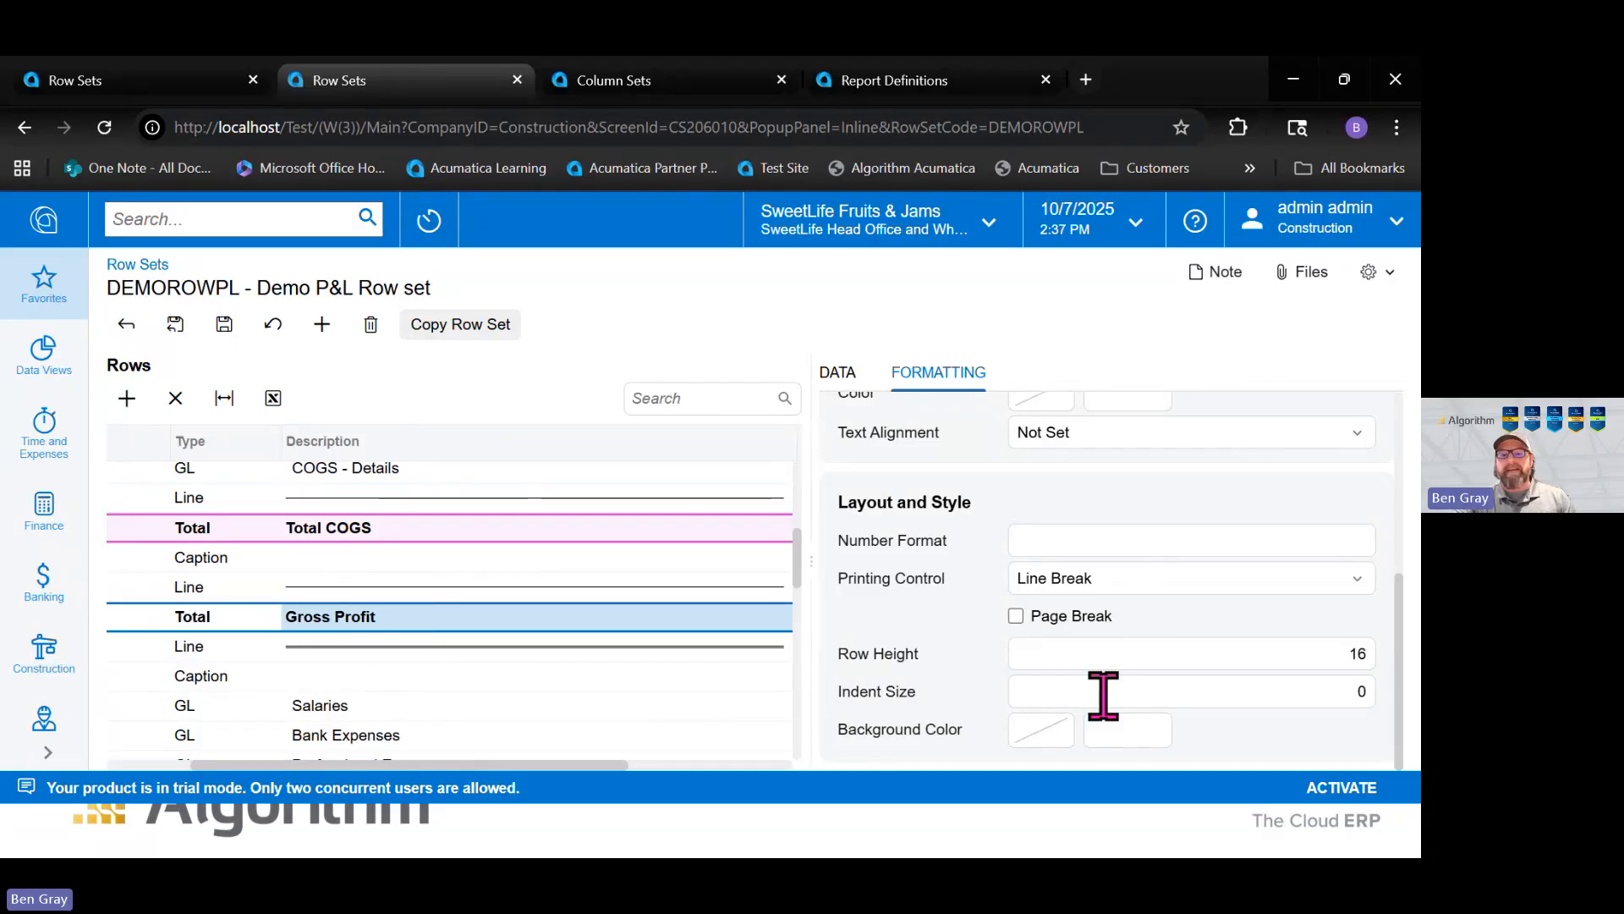
click(1041, 729)
click(1187, 612)
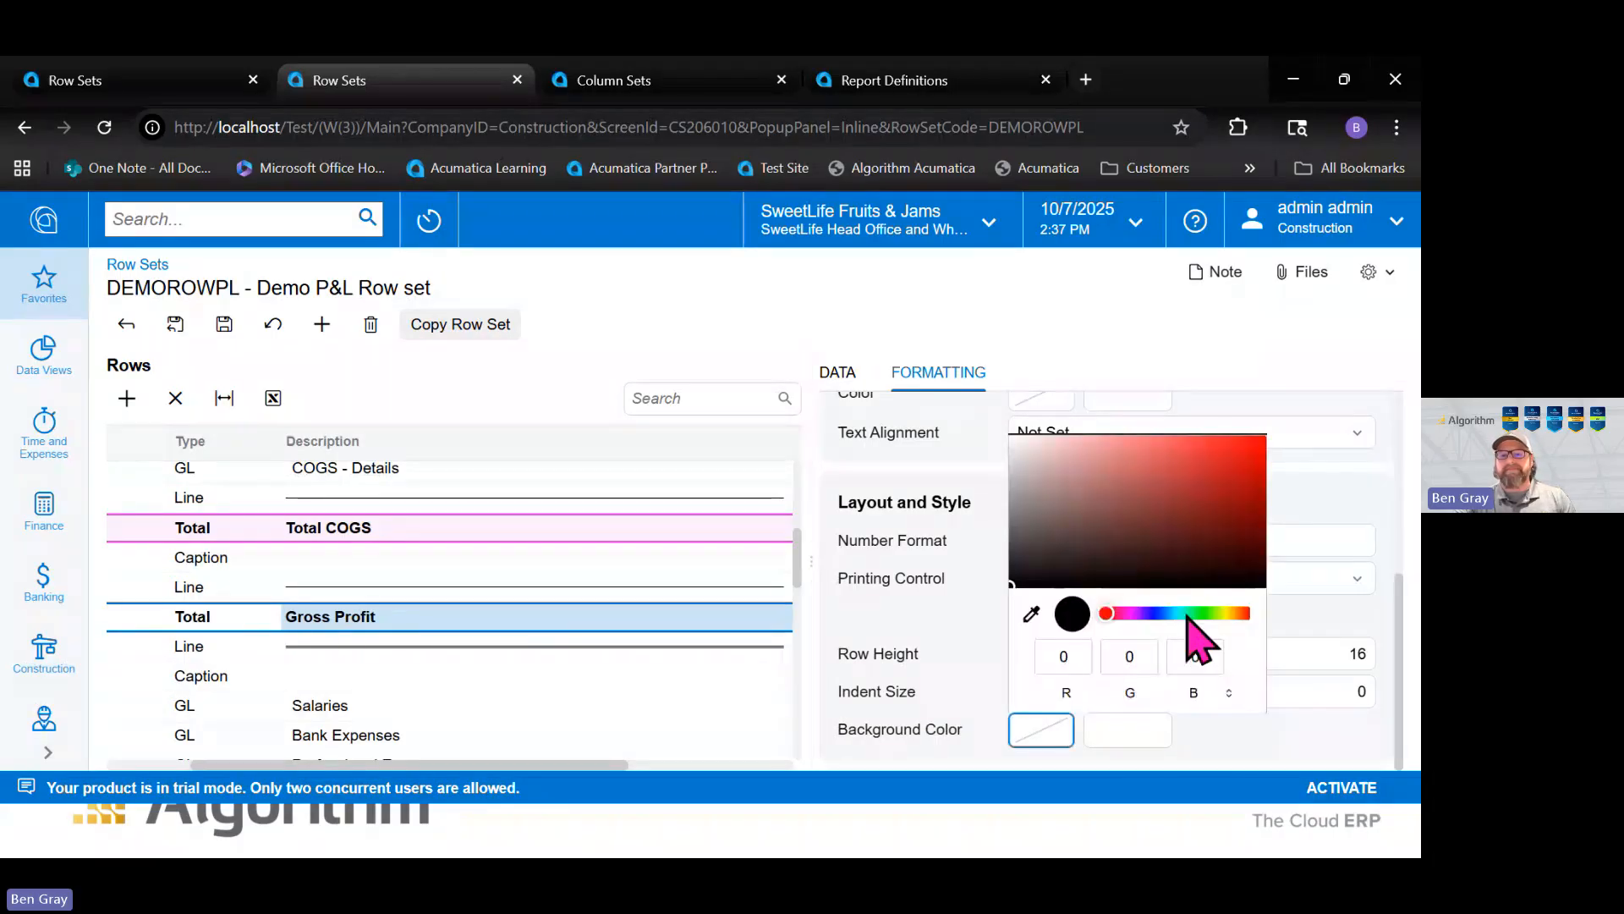
click(1191, 446)
mouse_move(1190, 445)
mouse_down()
mouse_move(1153, 452)
mouse_move(1186, 442)
mouse_up()
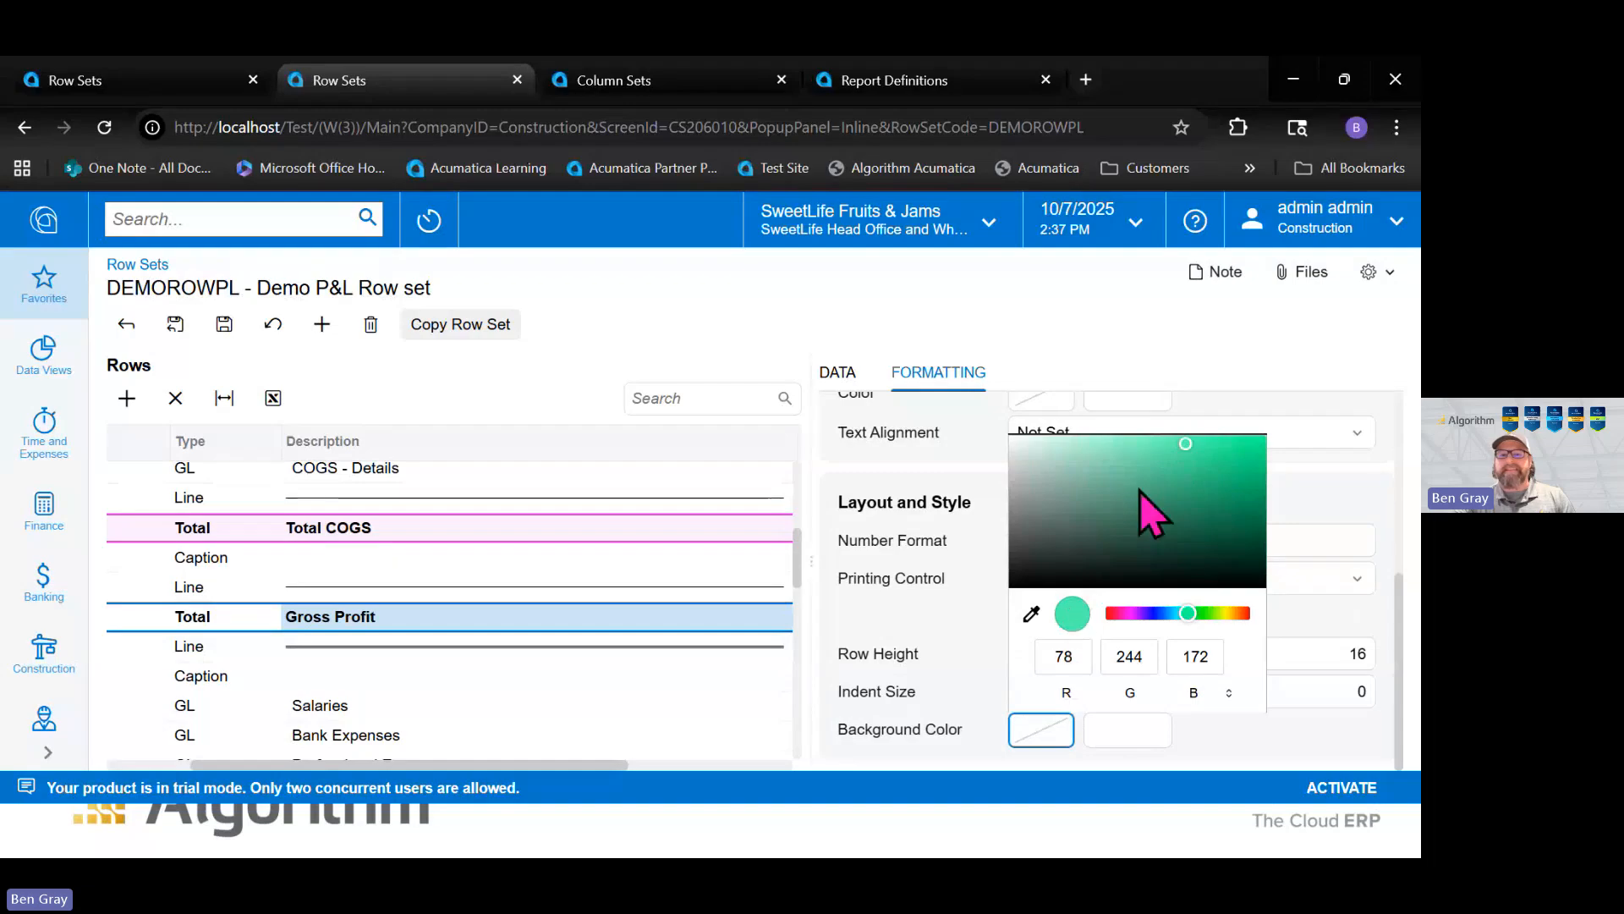
click(1188, 445)
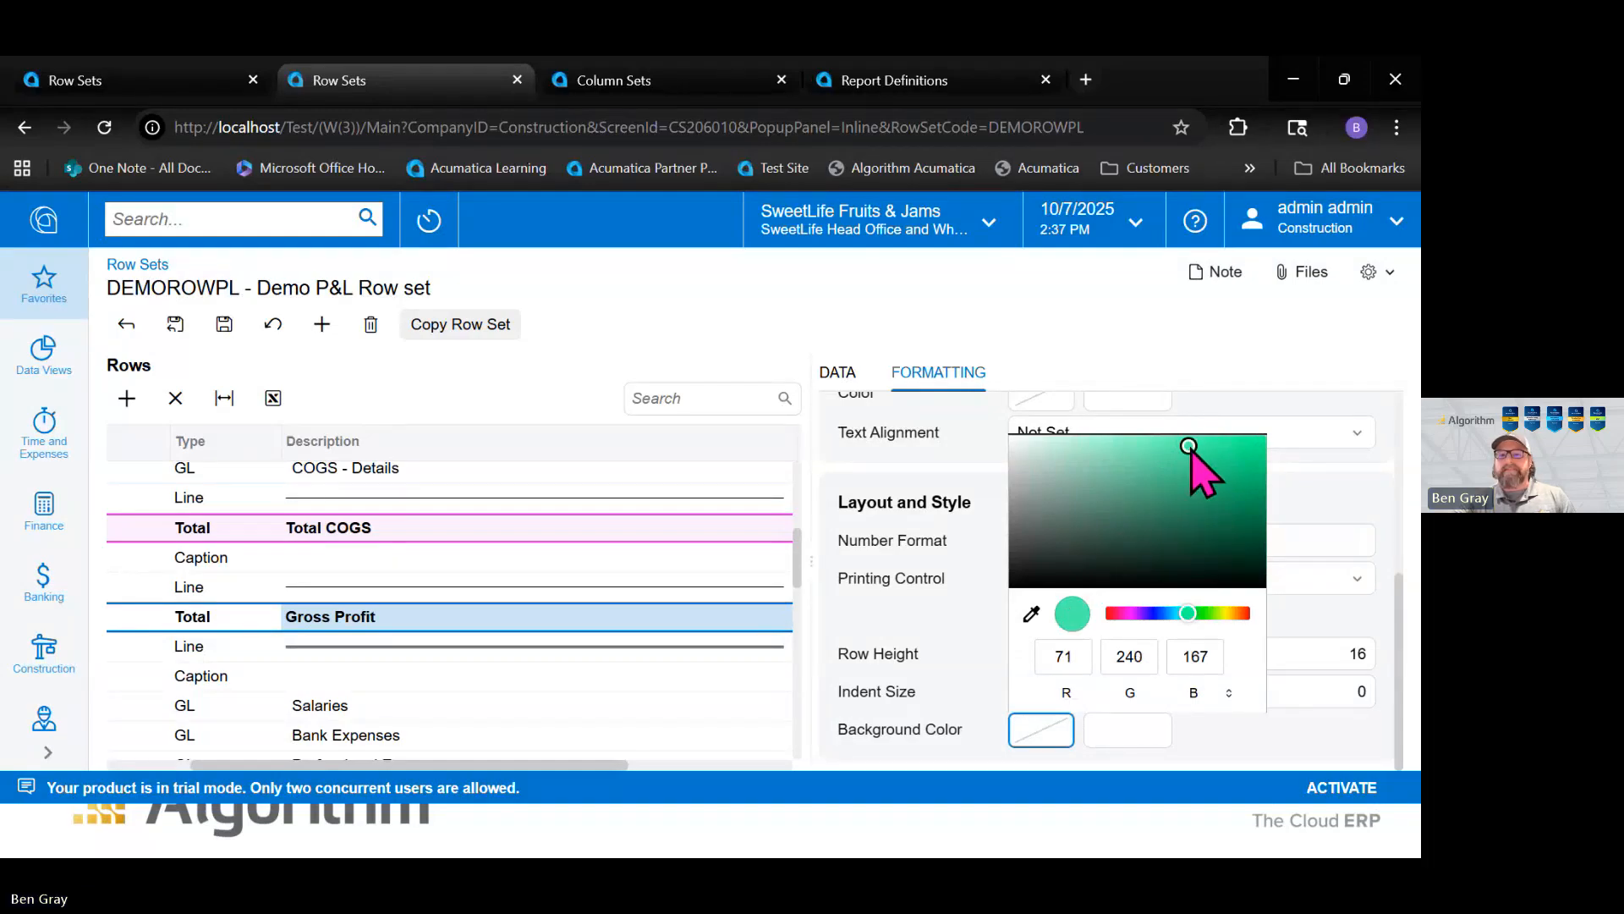
click(675, 615)
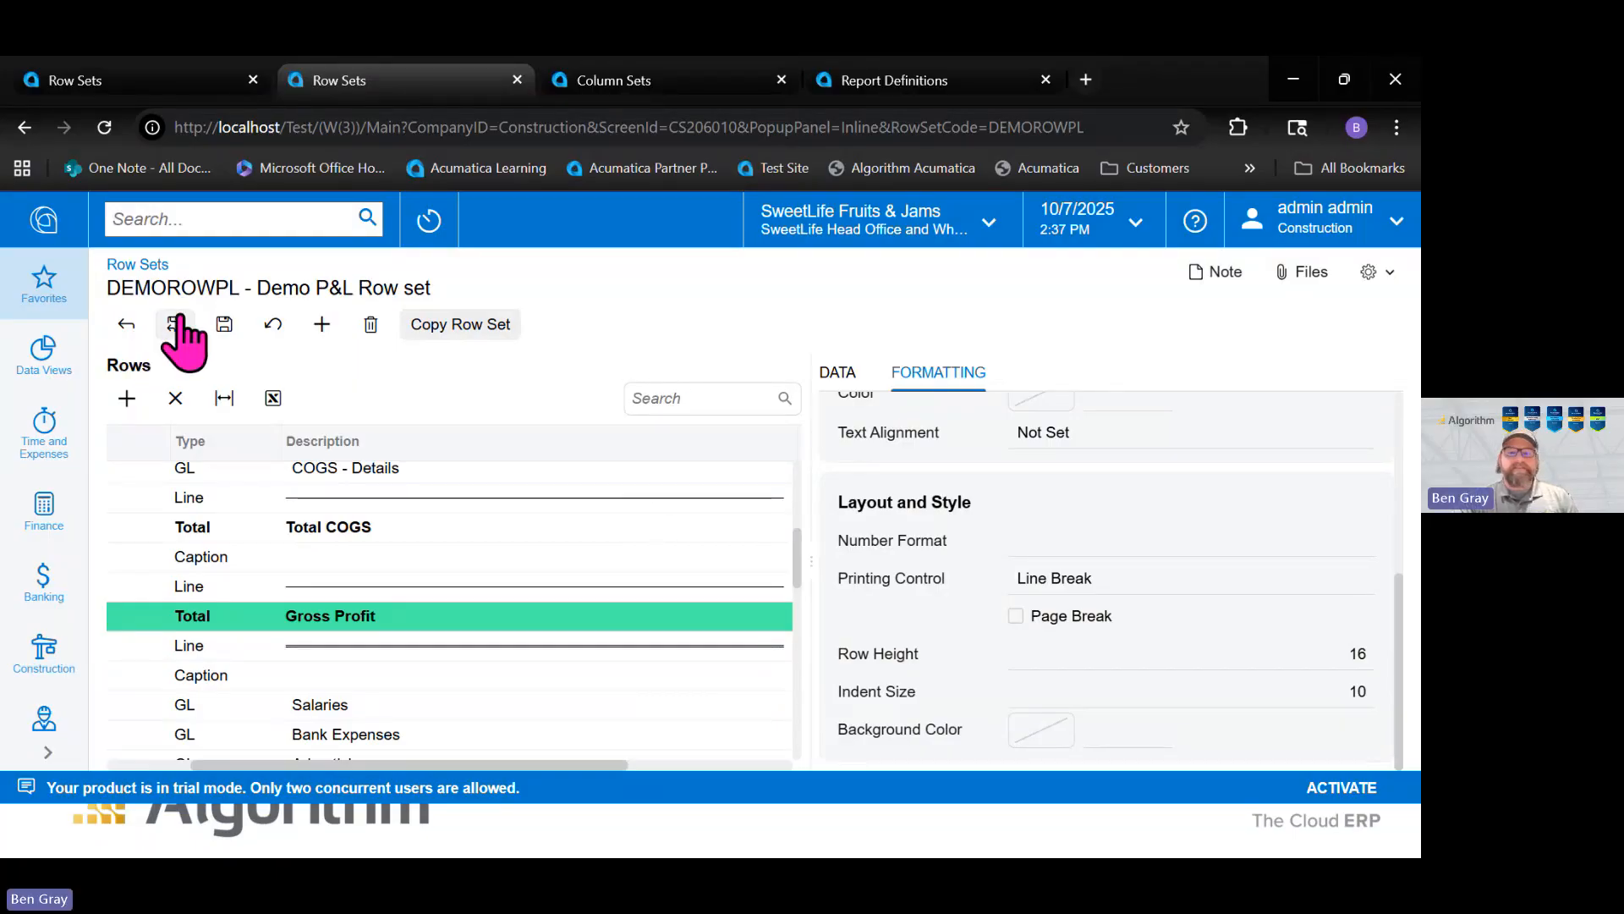
click(216, 323)
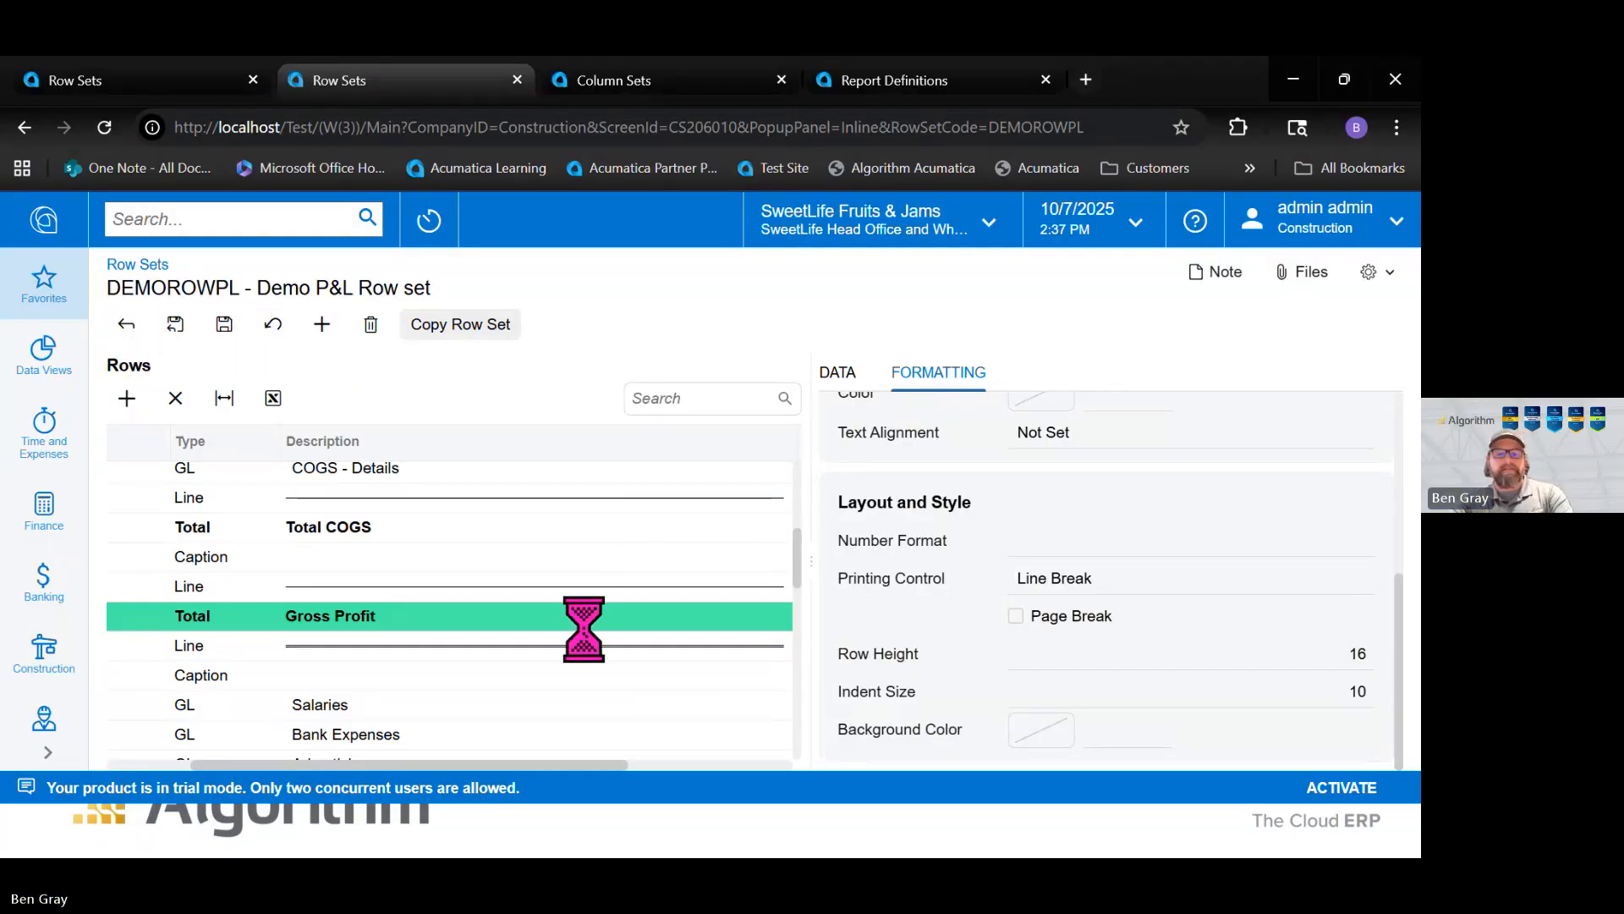
key(alt+Tab)
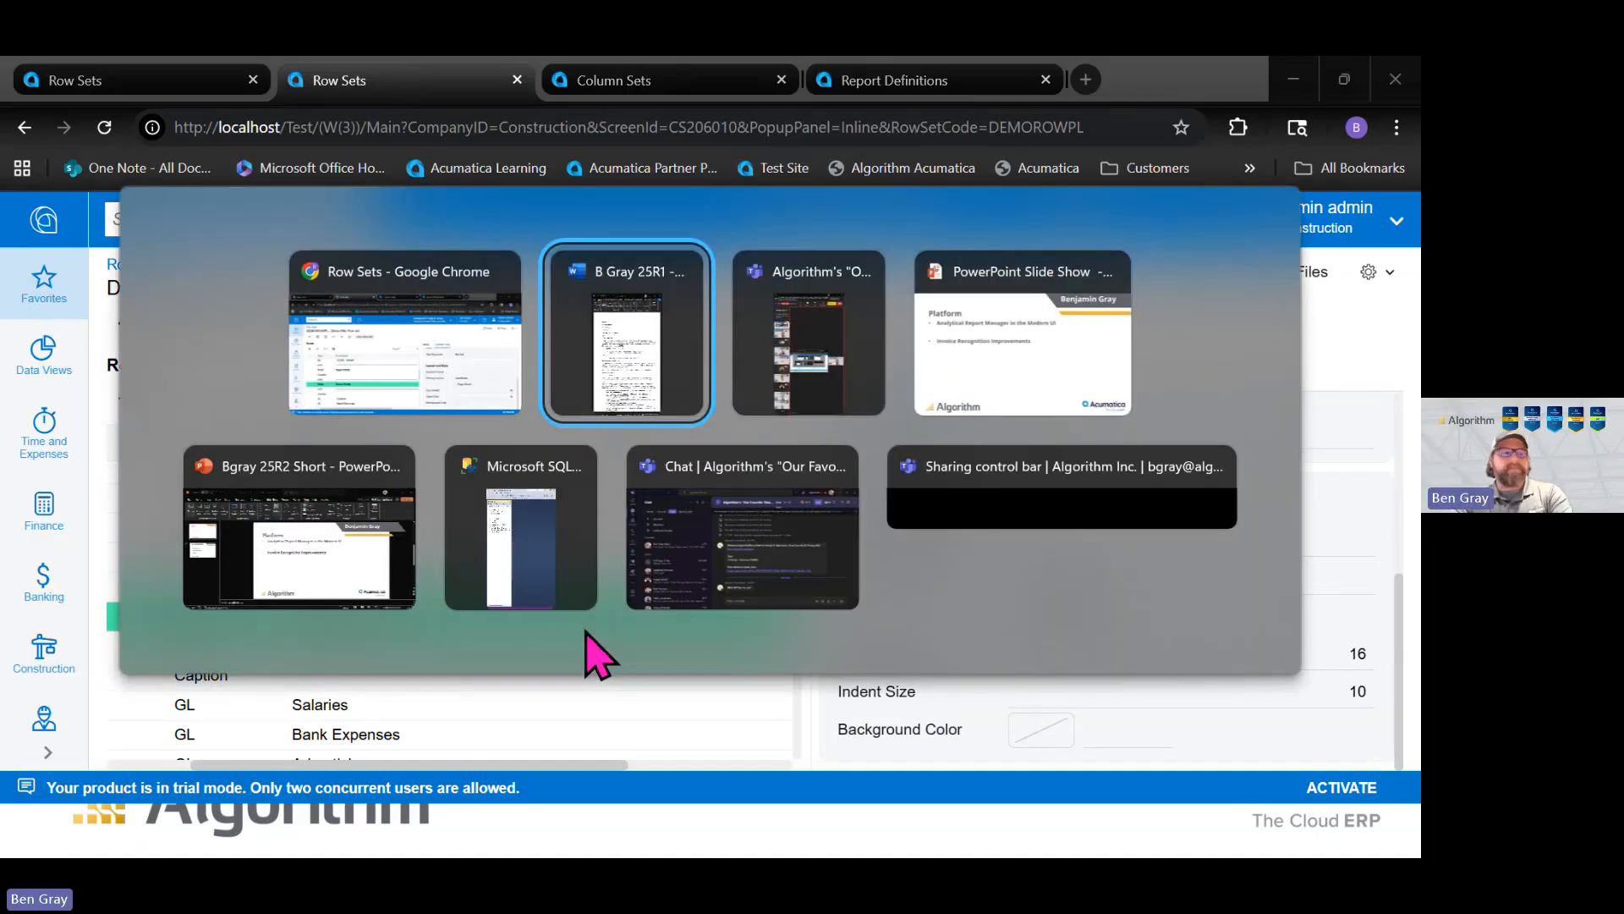
key(alt+Tab)
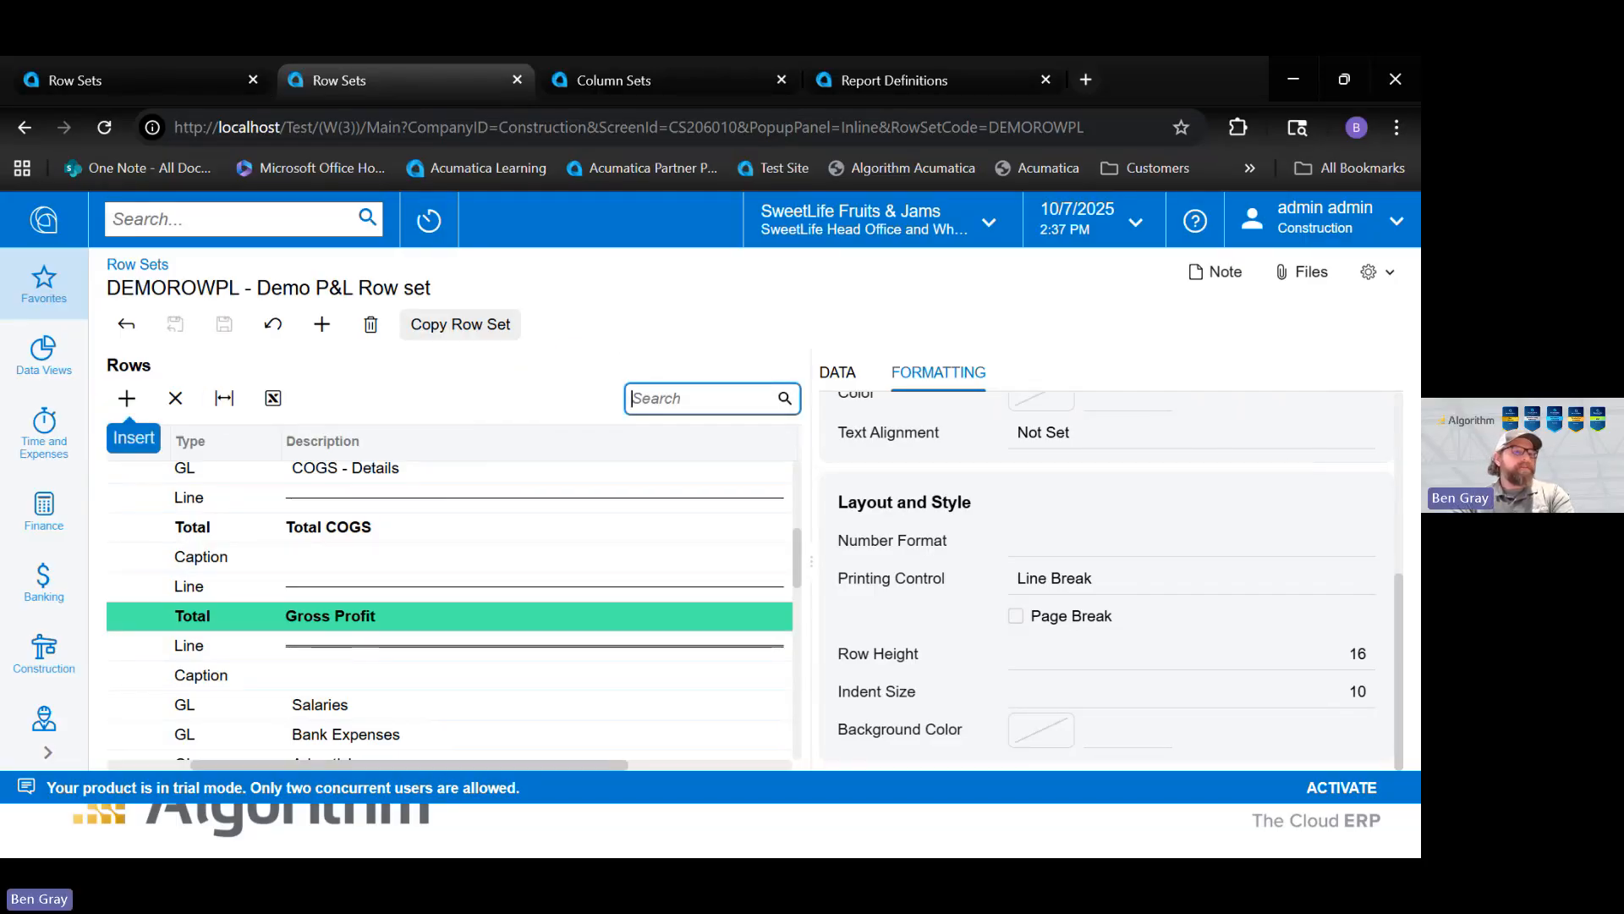
Move the Customer Rebates row directly below the Other Revenue - Details row
click(783, 305)
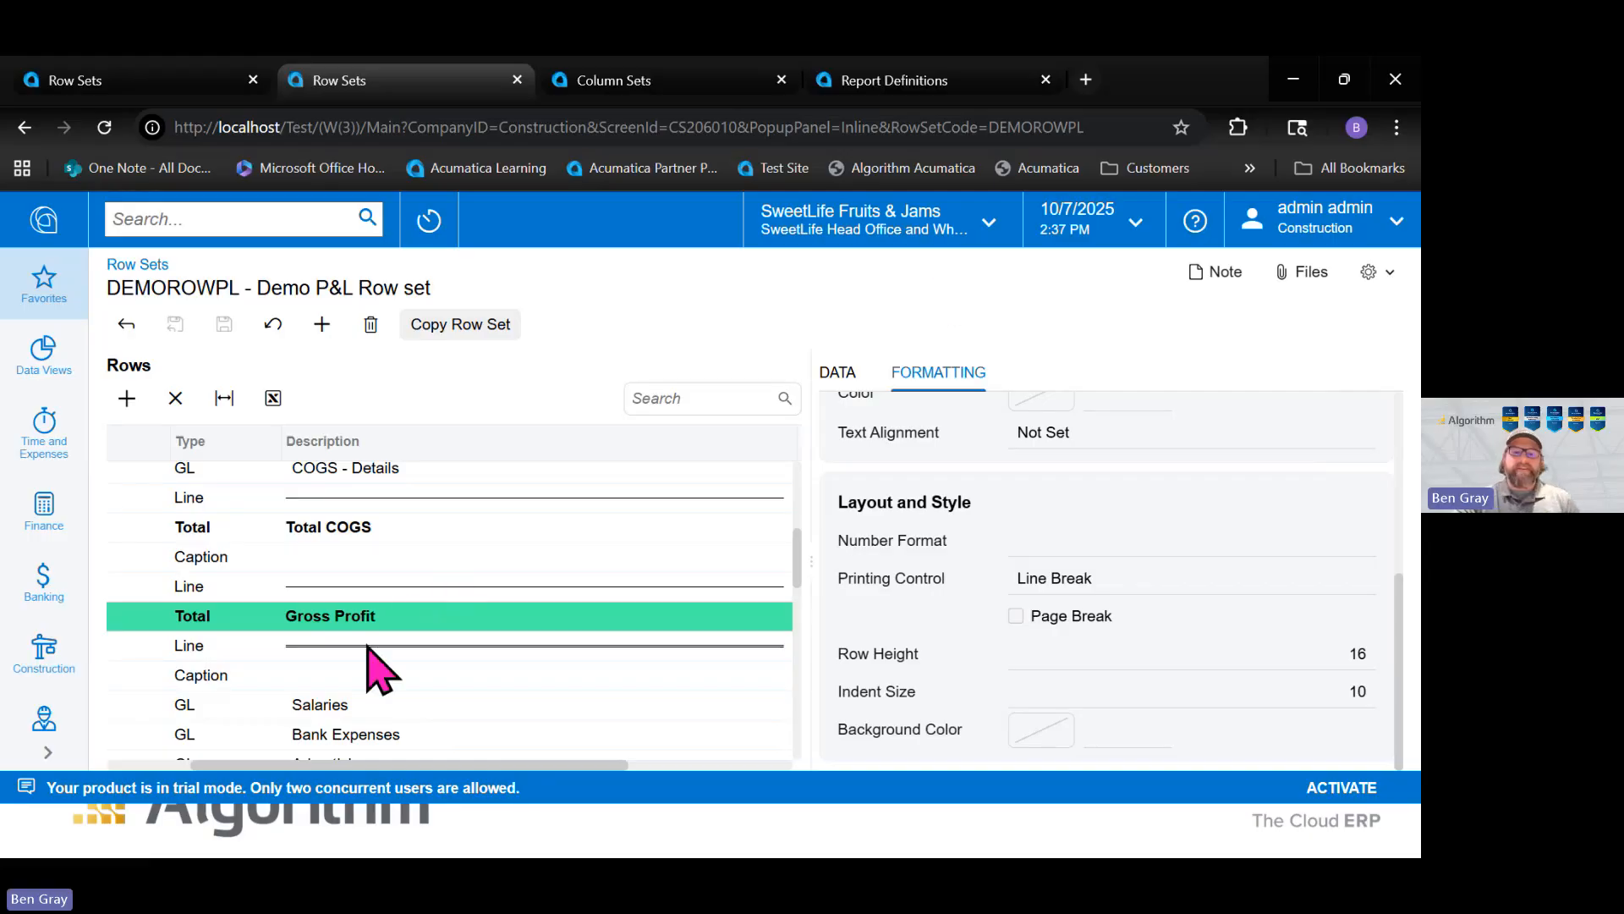
drag(505, 764, 189, 772)
scroll(375, 545, up, 4)
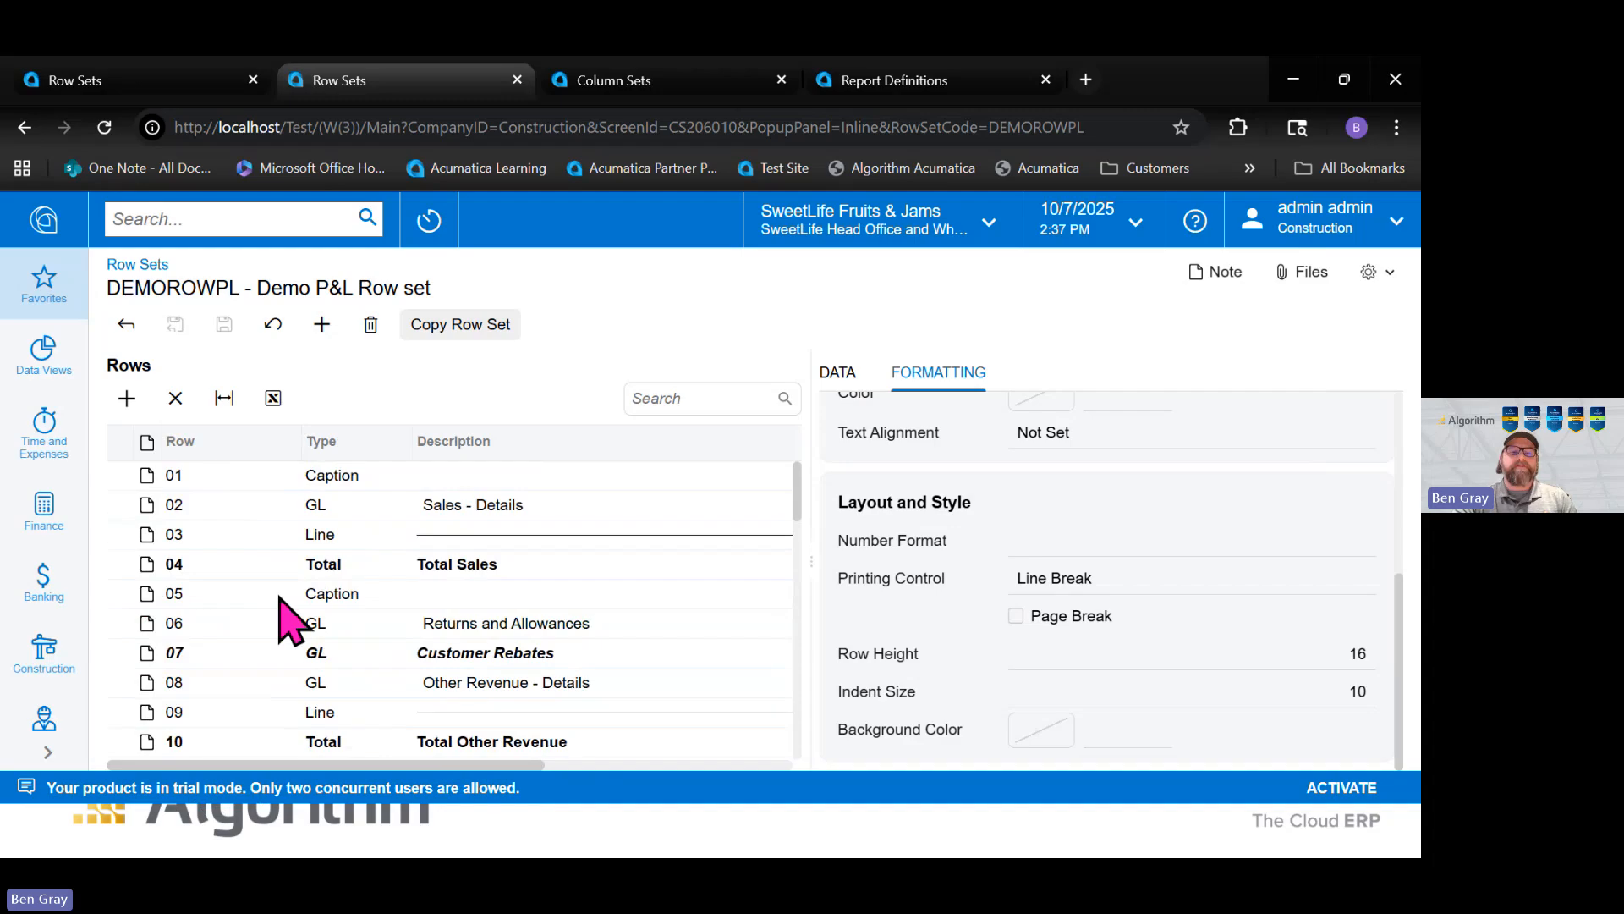
scroll(280, 596, down, 1)
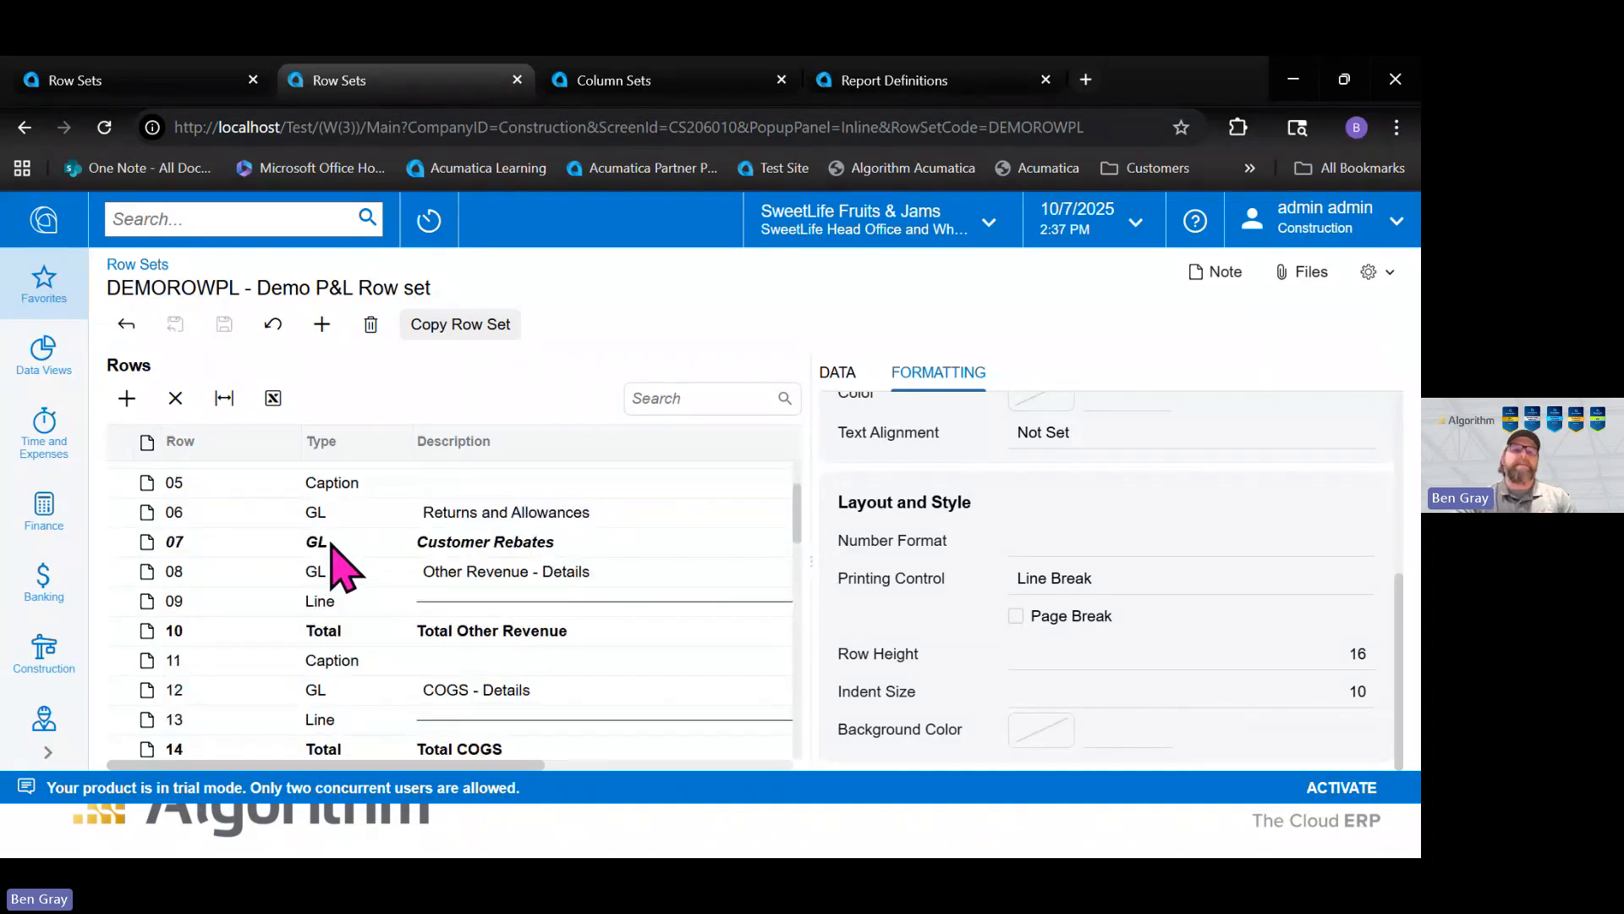
drag(330, 543, 314, 602)
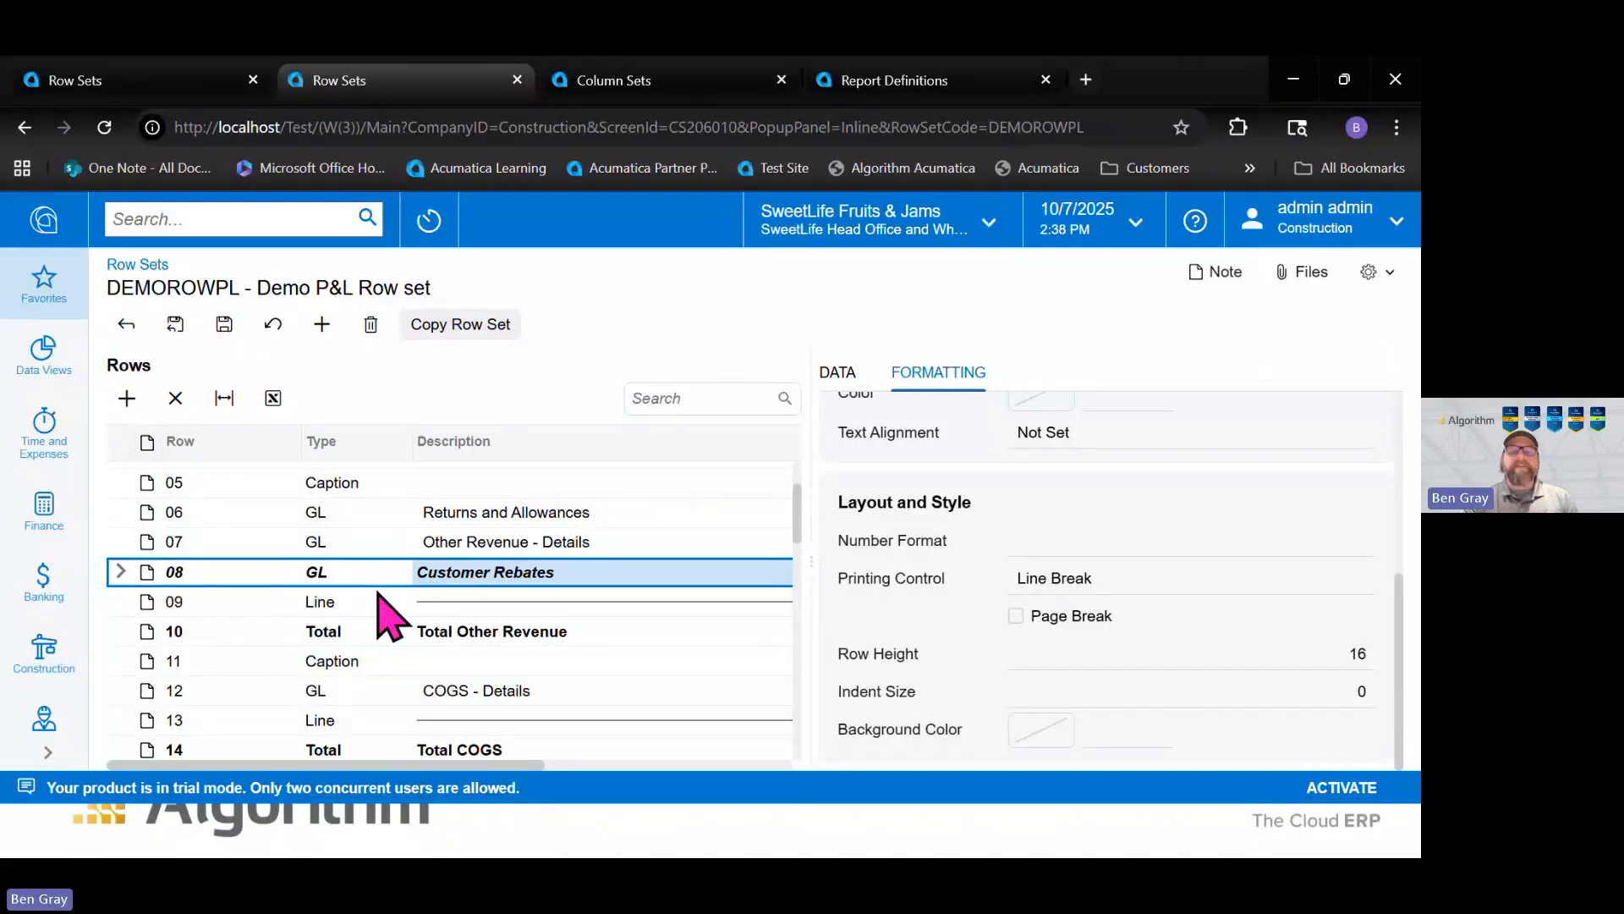
Examine which rows feed the Total Other Revenue and Gross Profit totals by selecting each total and checking the highlighted rows
scroll(453, 635, down, 3)
scroll(505, 559, down, 5)
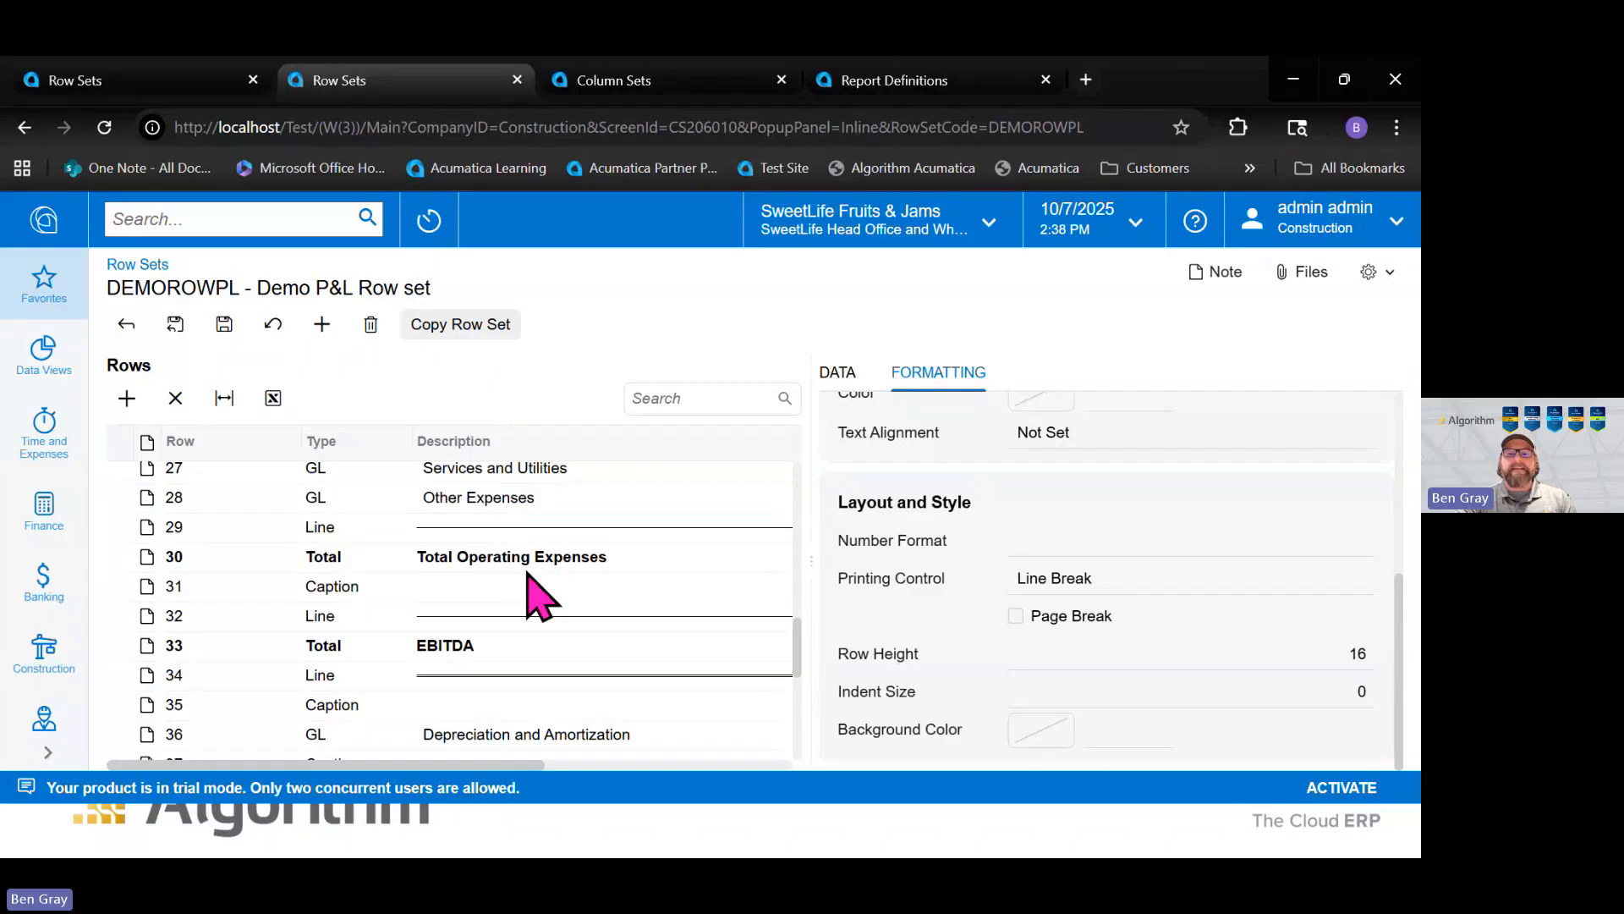
scroll(529, 574, up, 6)
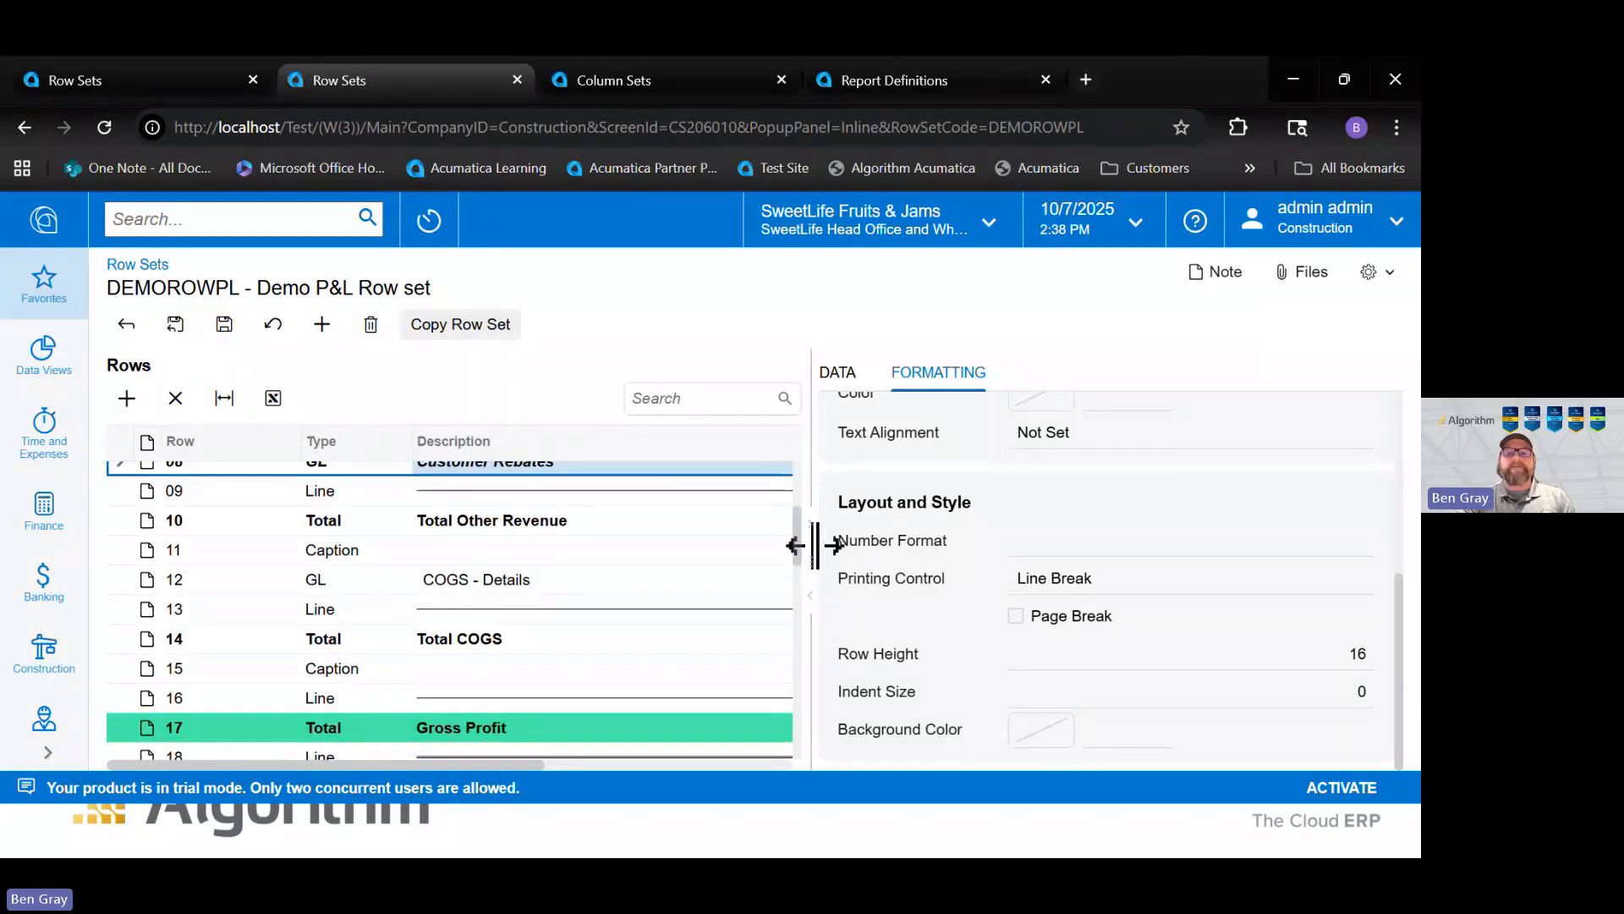
scroll(710, 576, up, 2)
scroll(702, 568, down, 2)
scroll(643, 571, up, 1)
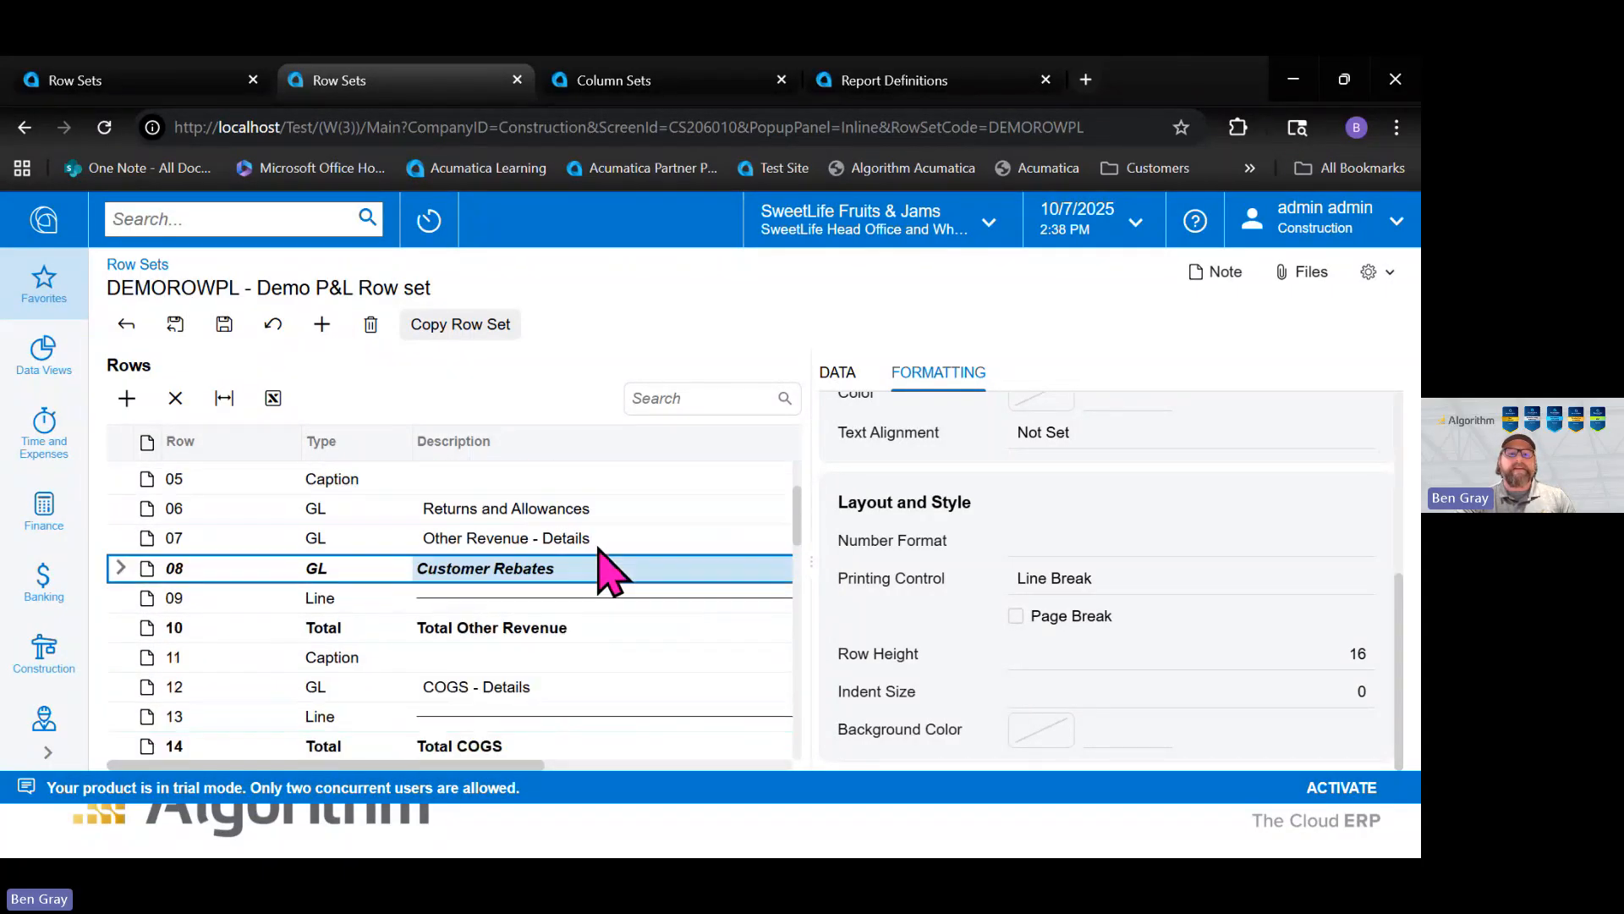
click(536, 627)
scroll(694, 630, up, 2)
scroll(643, 656, down, 4)
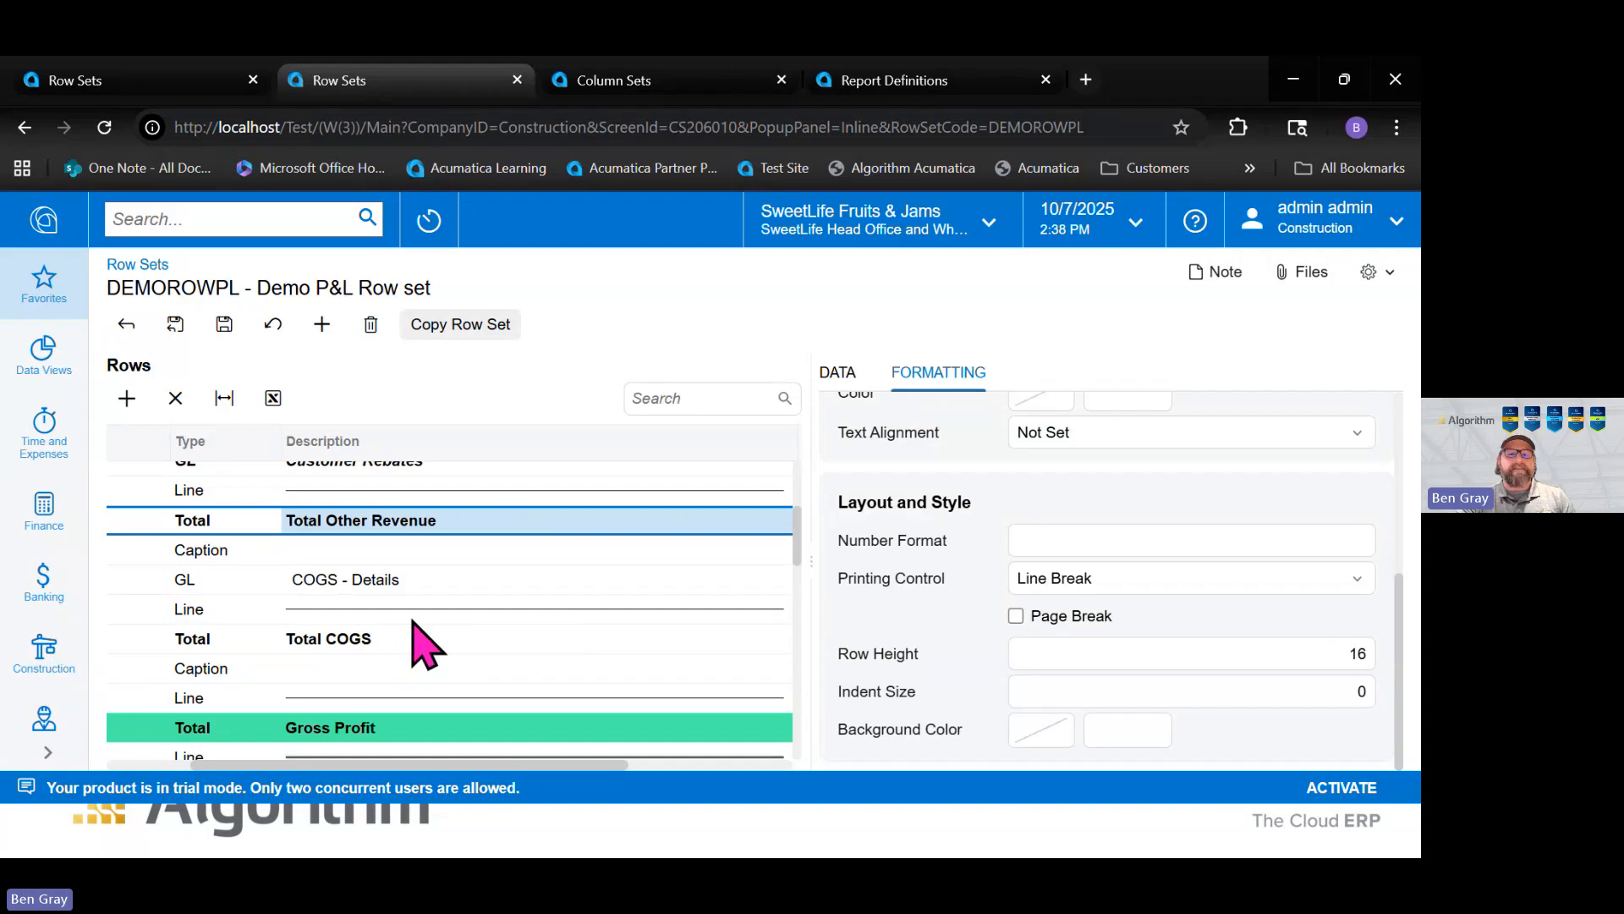
scroll(419, 626, down, 3)
click(365, 505)
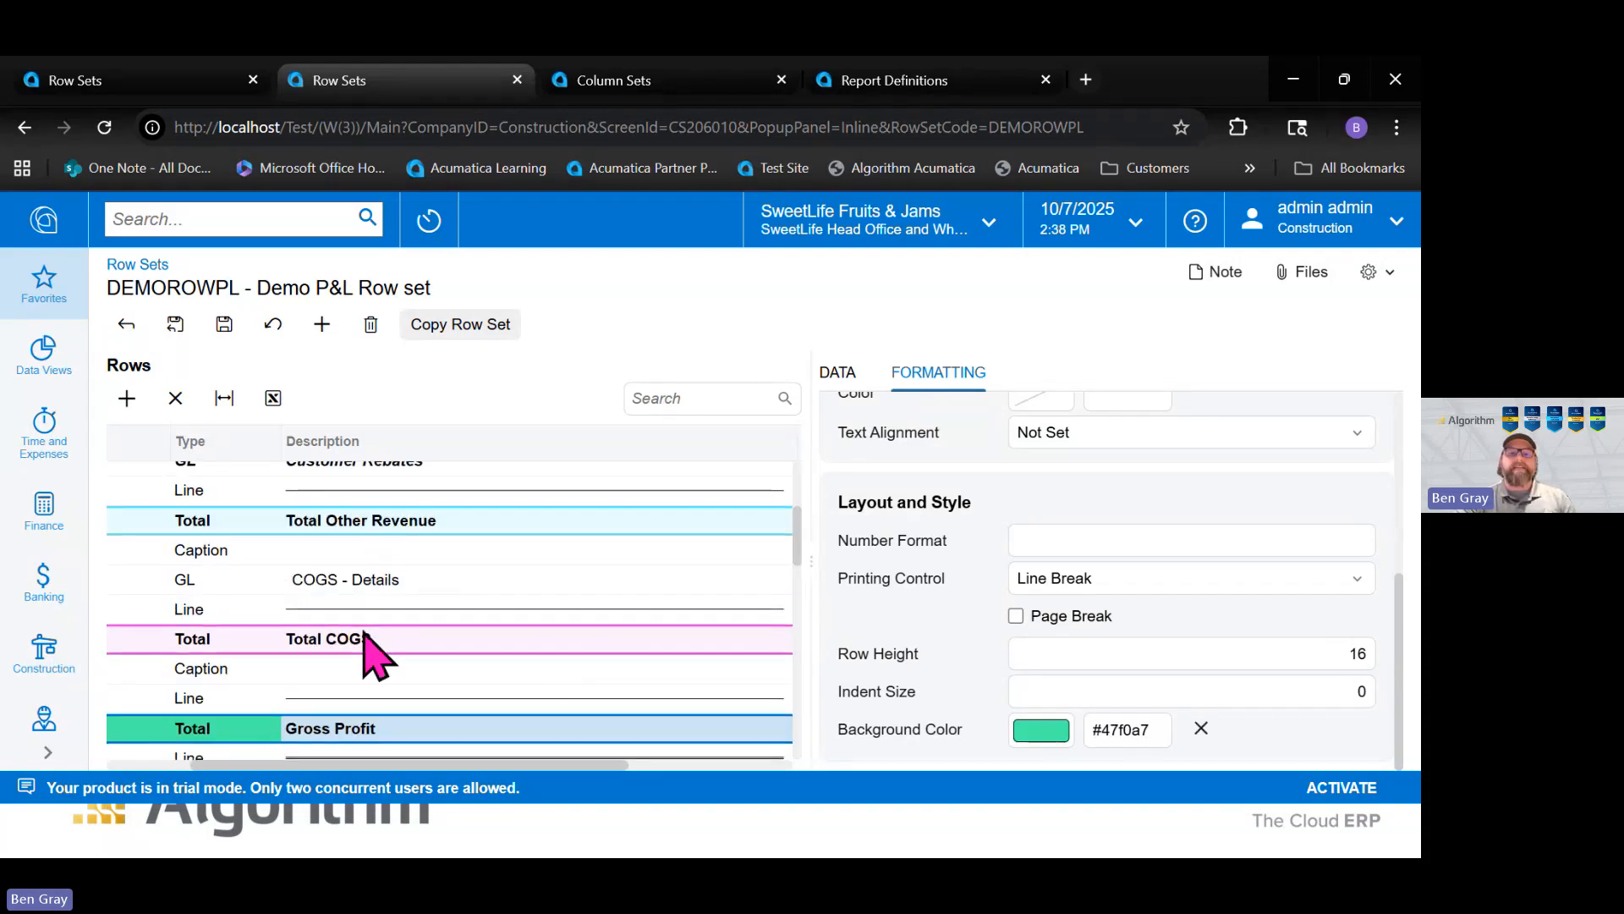
scroll(424, 550, up, 3)
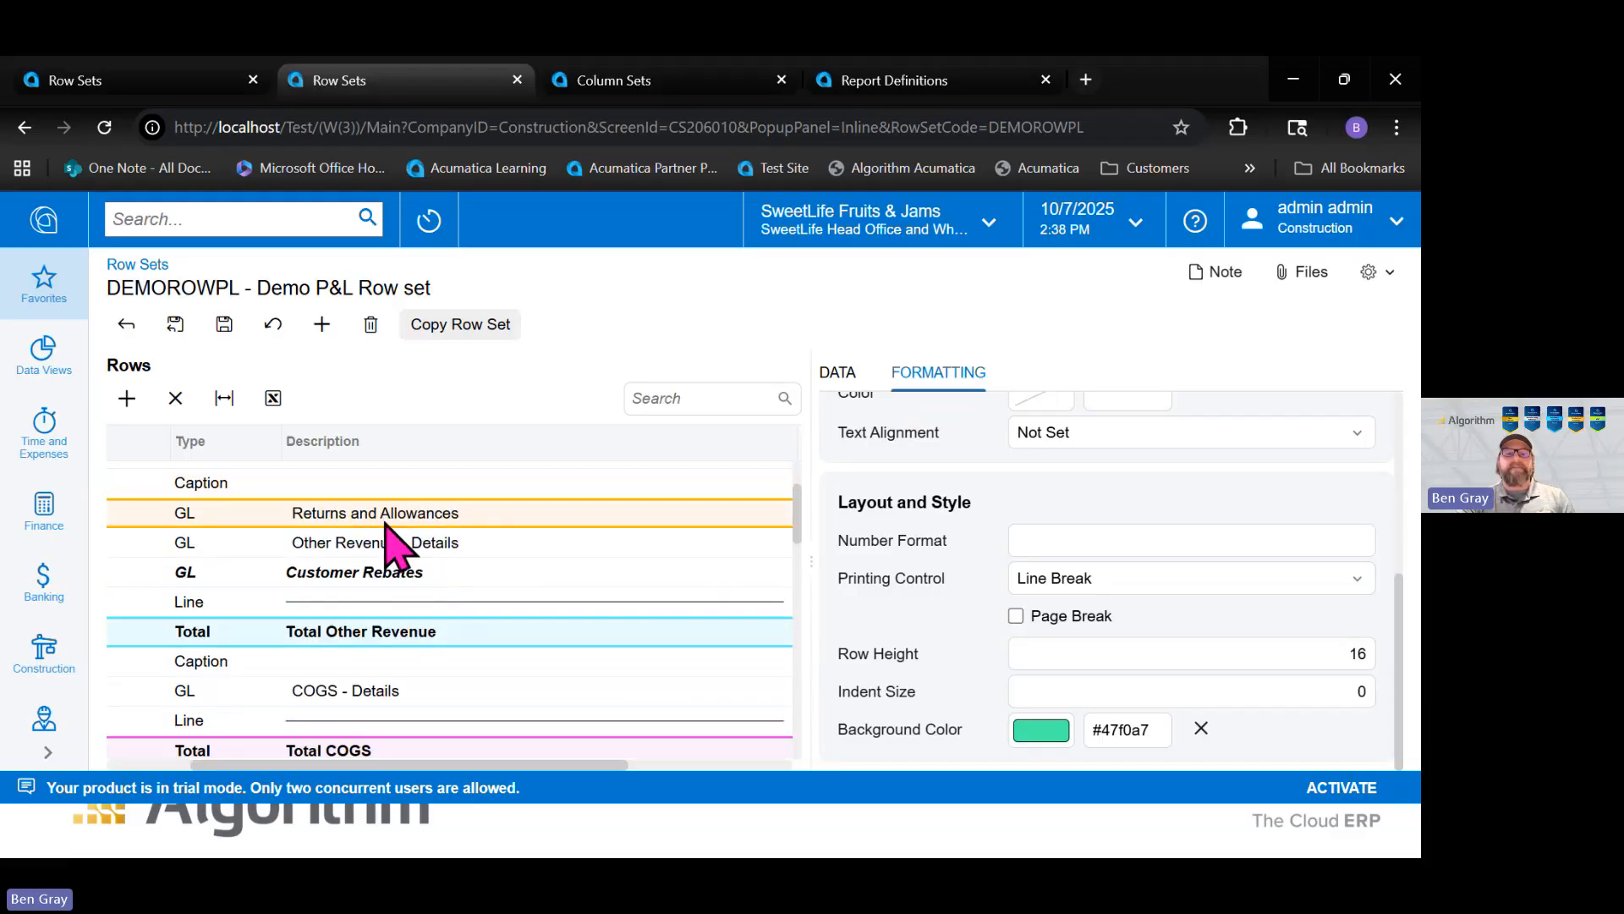
scroll(380, 525, up, 3)
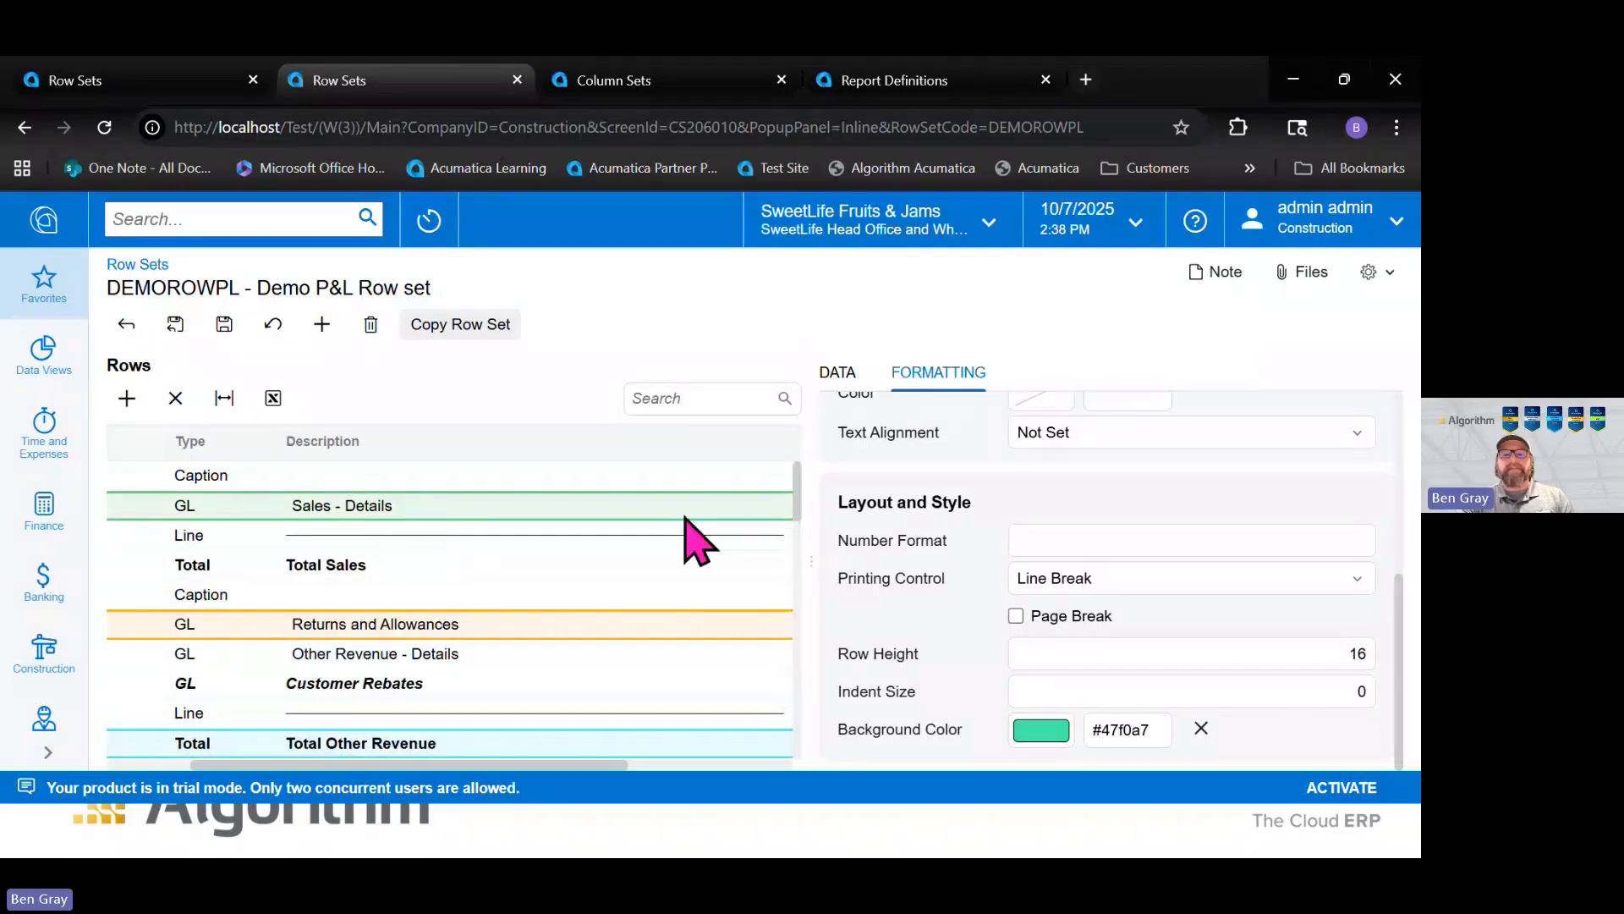
scroll(592, 584, down, 5)
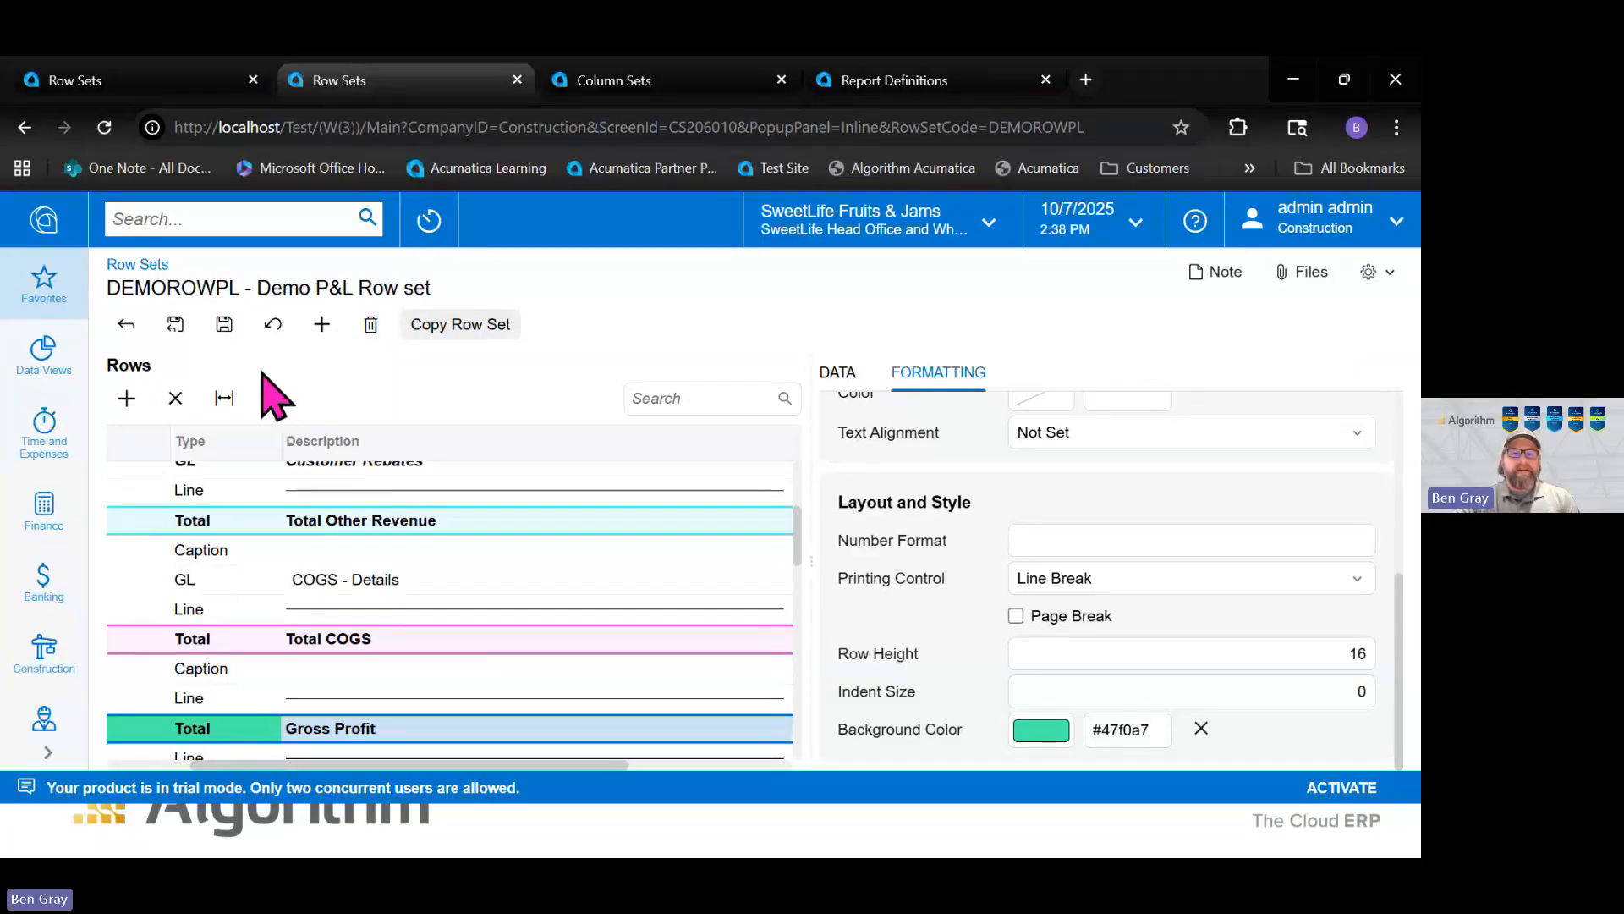
Save the row set and open the DEMOCOLPL column set from the Finance workspace's Column Sets list
click(225, 326)
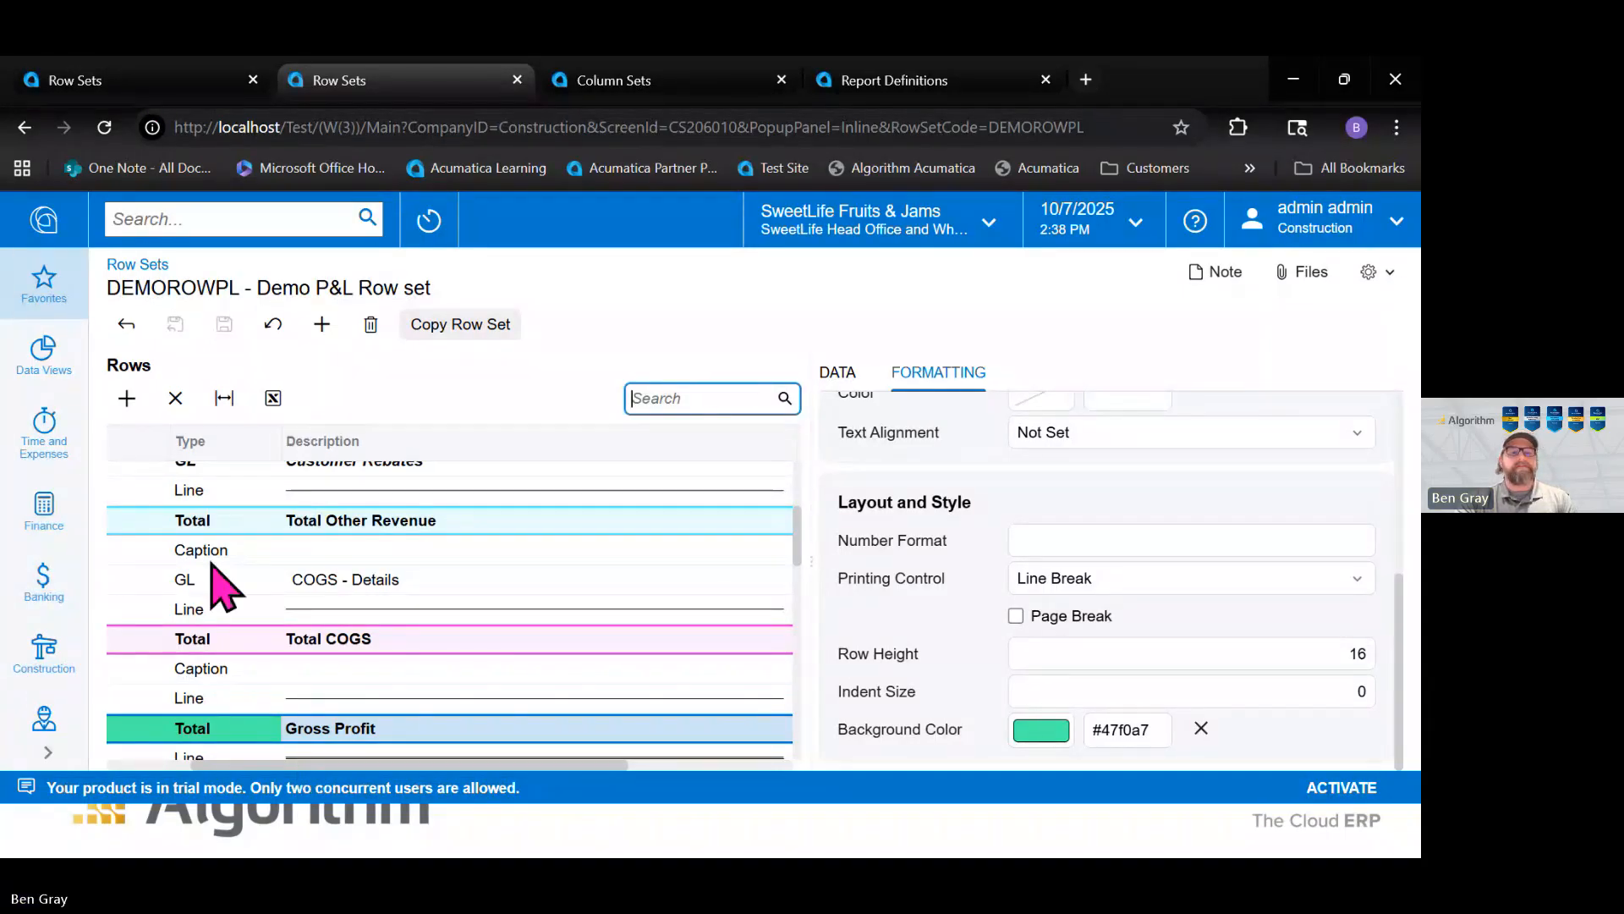
click(47, 512)
click(614, 747)
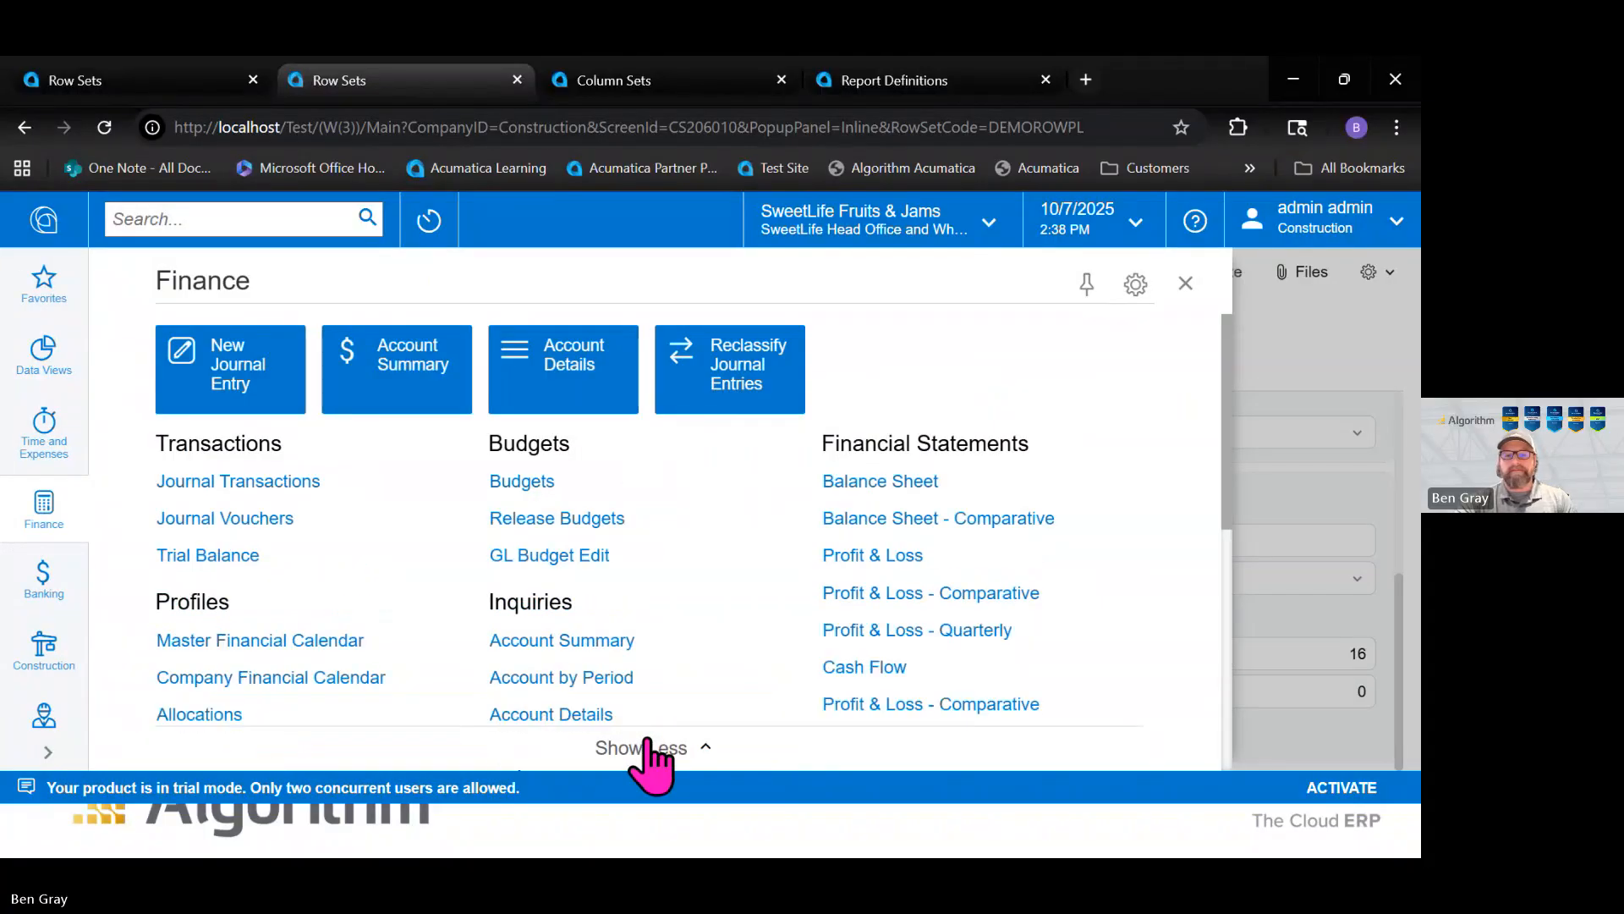
scroll(931, 630, down, 5)
scroll(1015, 604, down, 1)
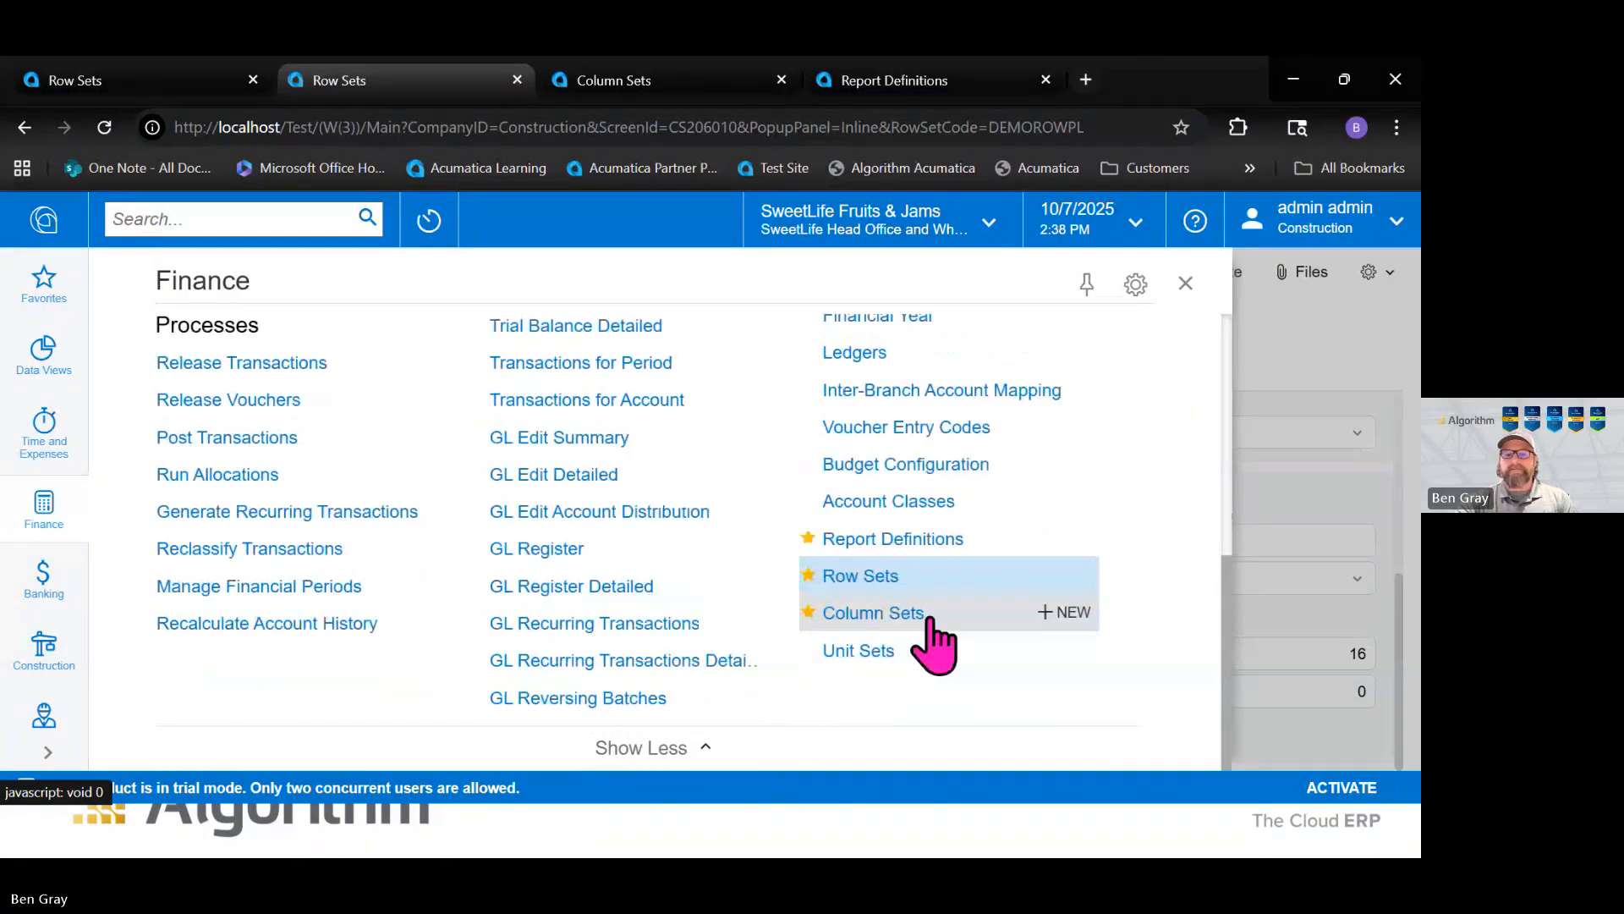
click(871, 577)
click(41, 516)
click(880, 640)
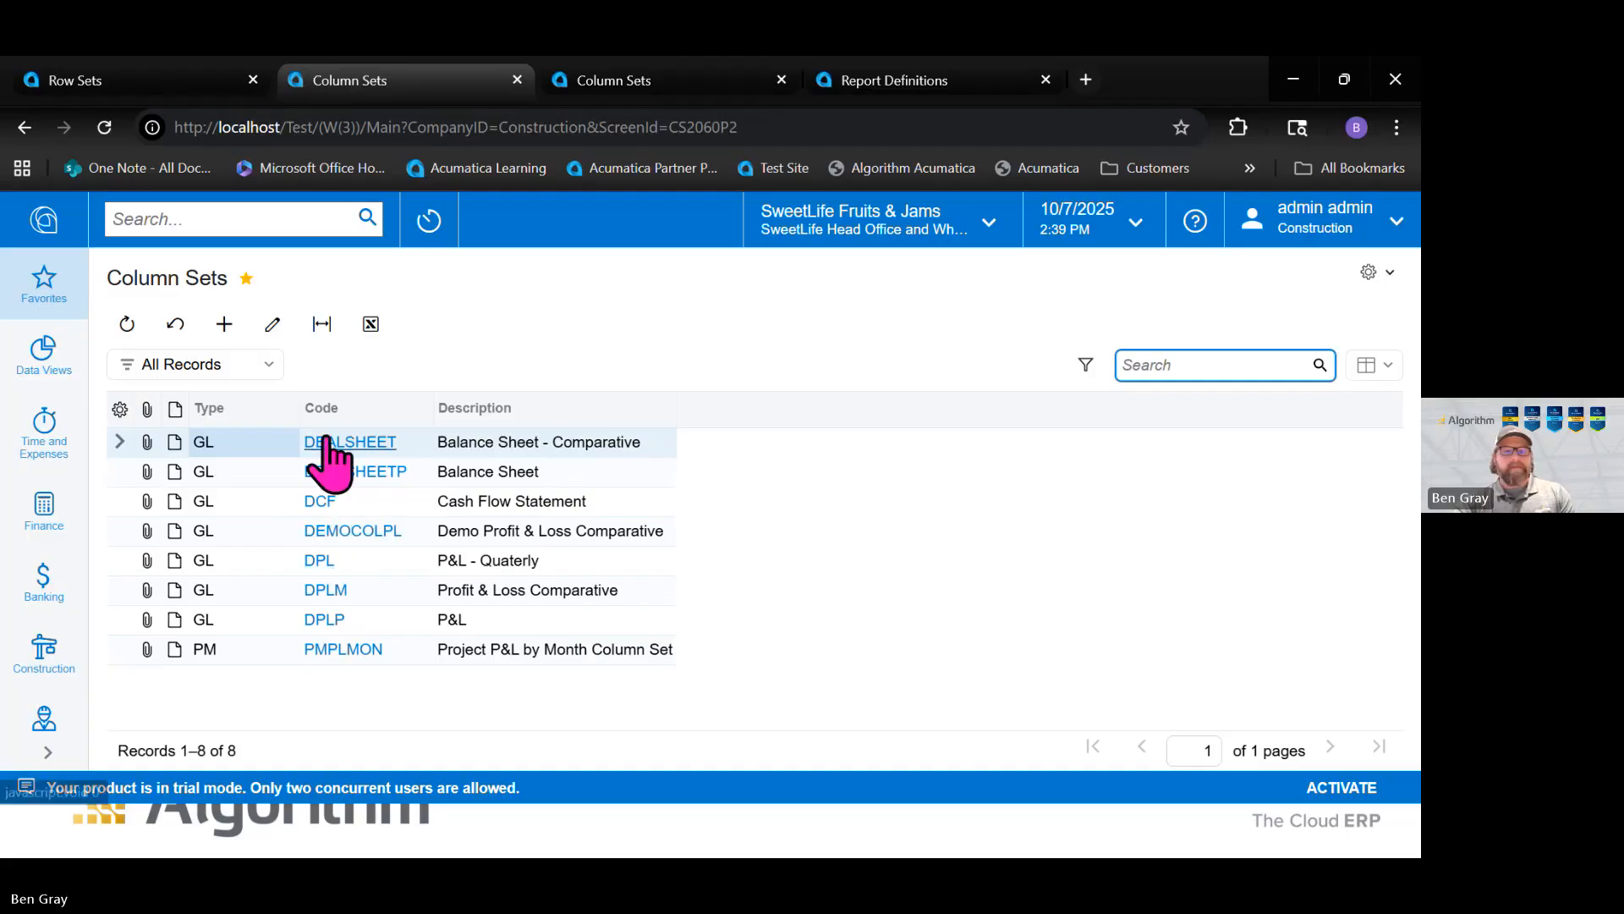
click(340, 539)
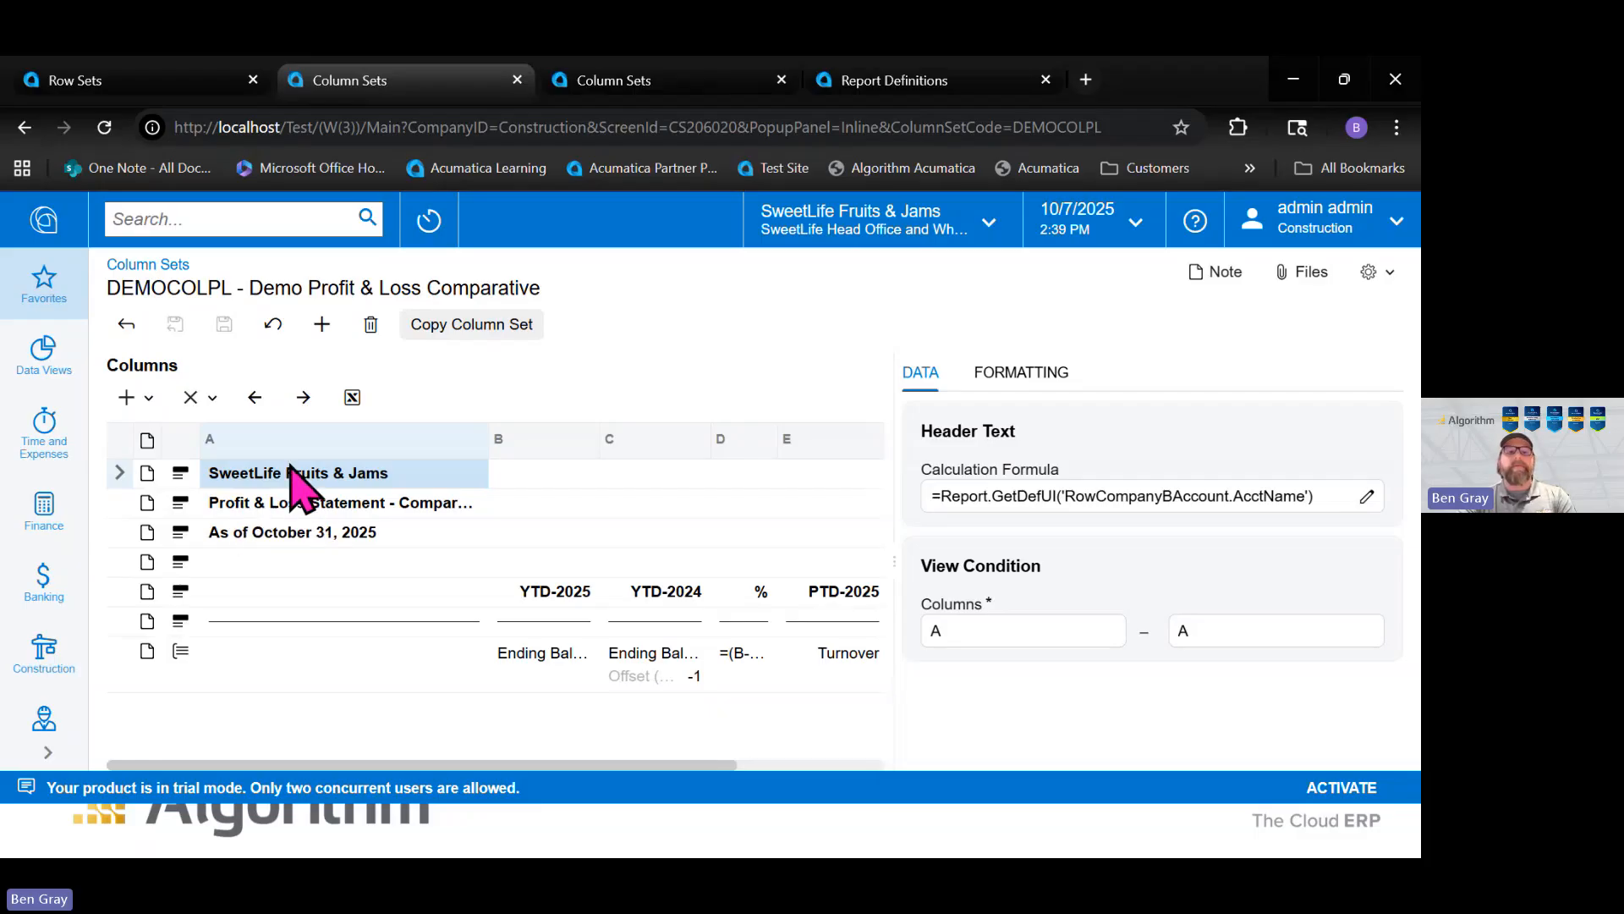
Move the company name header row below the Profit & Loss Statement title row and collapse the properties pane
drag(290, 470, 292, 526)
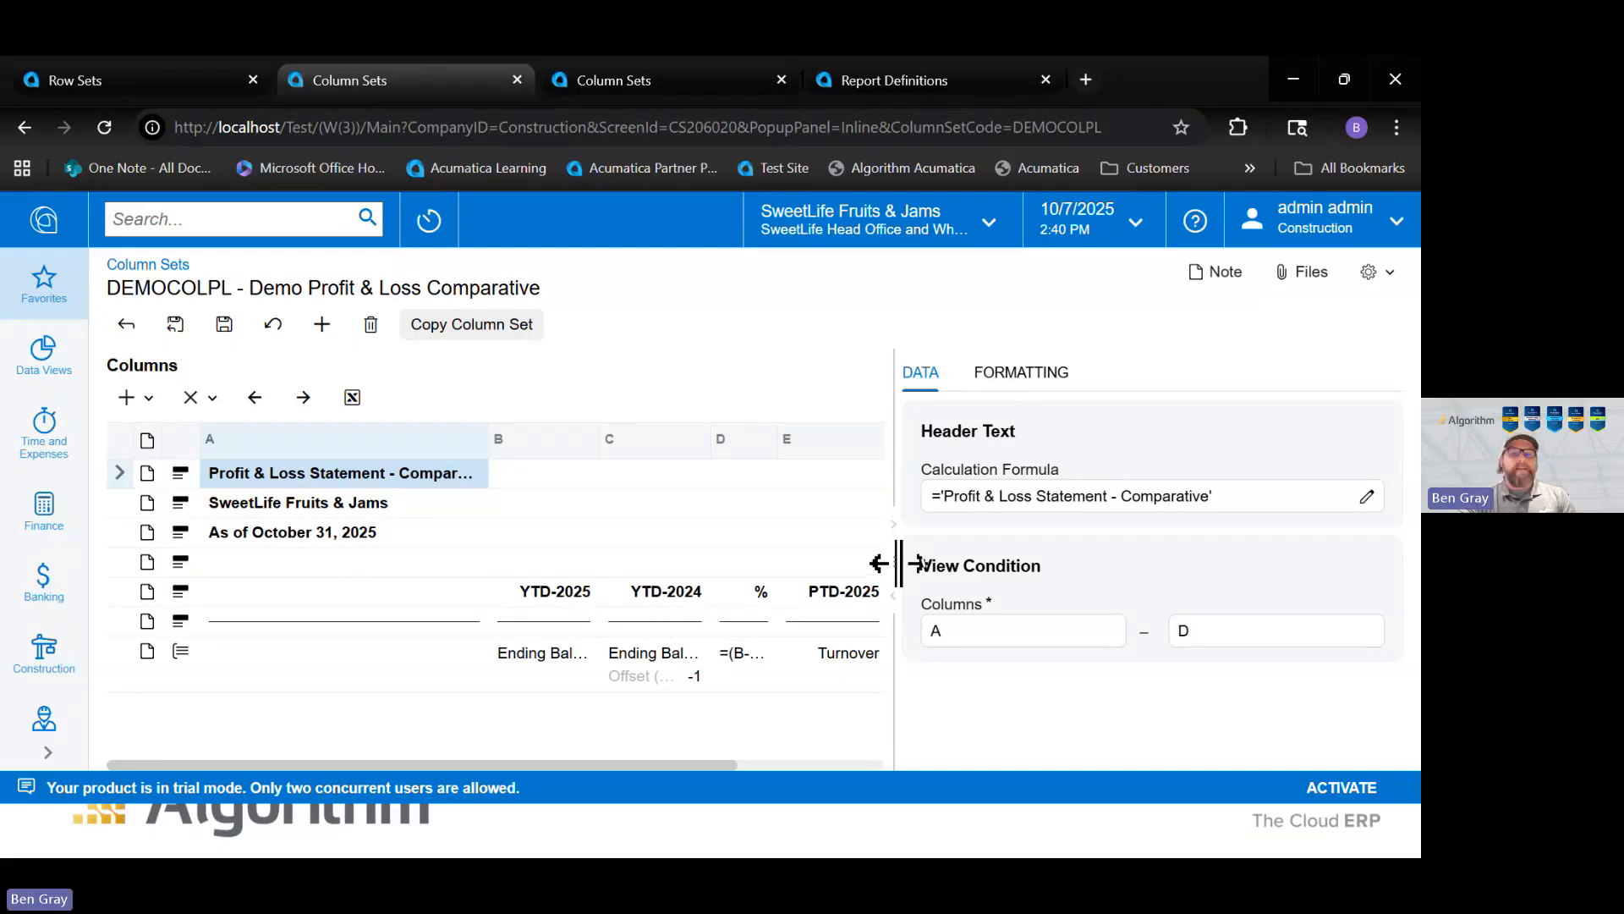
drag(902, 560, 952, 533)
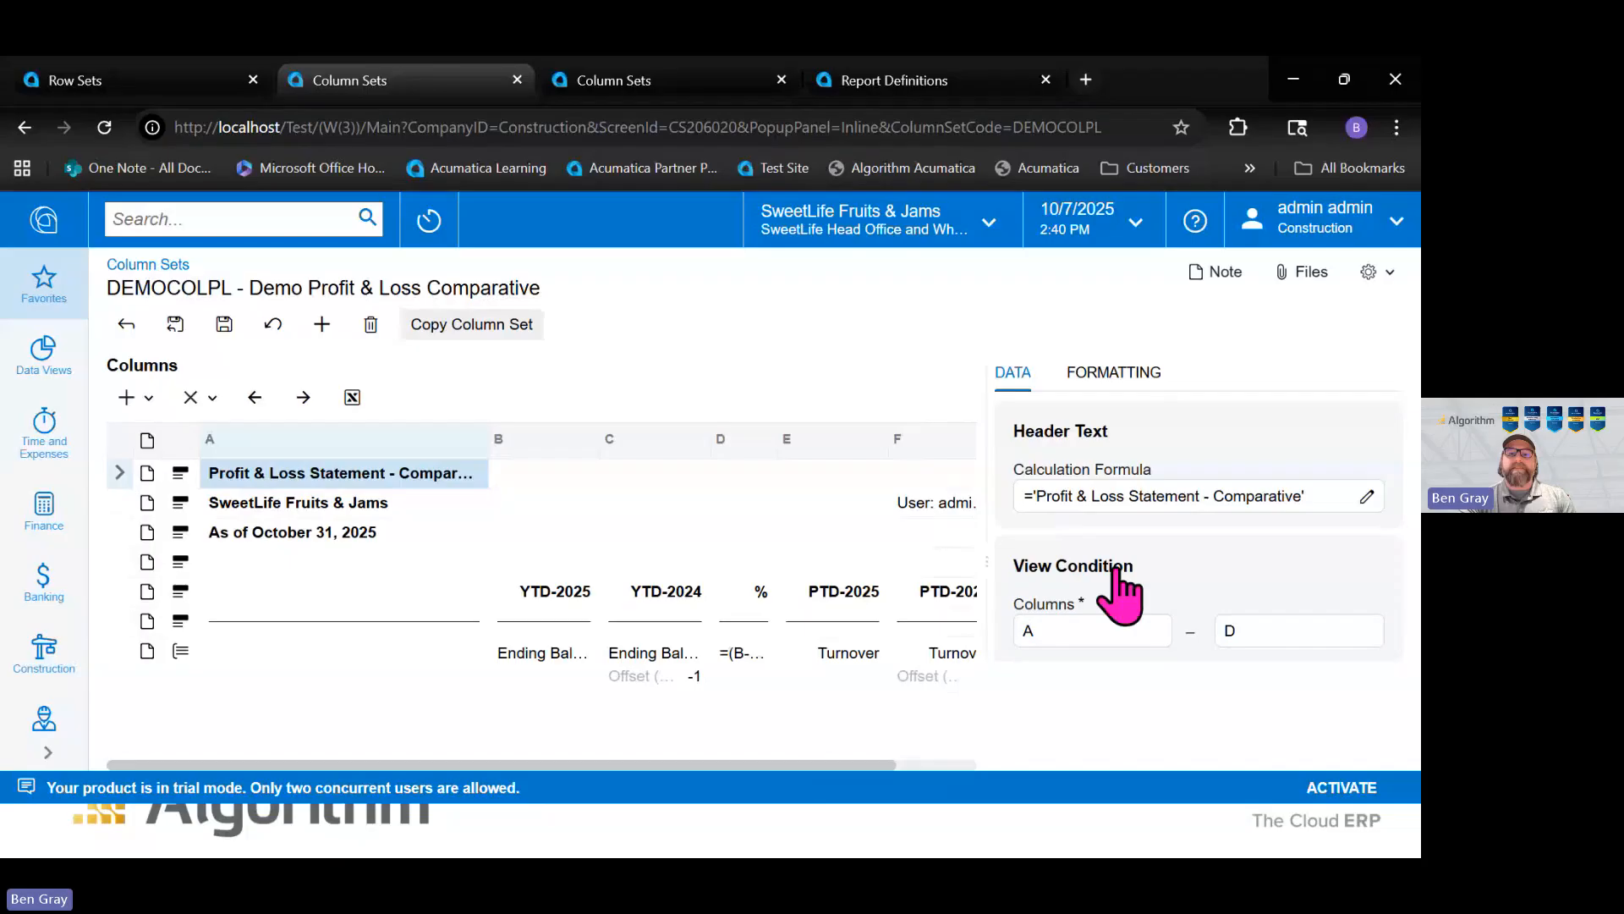
drag(988, 560, 1083, 538)
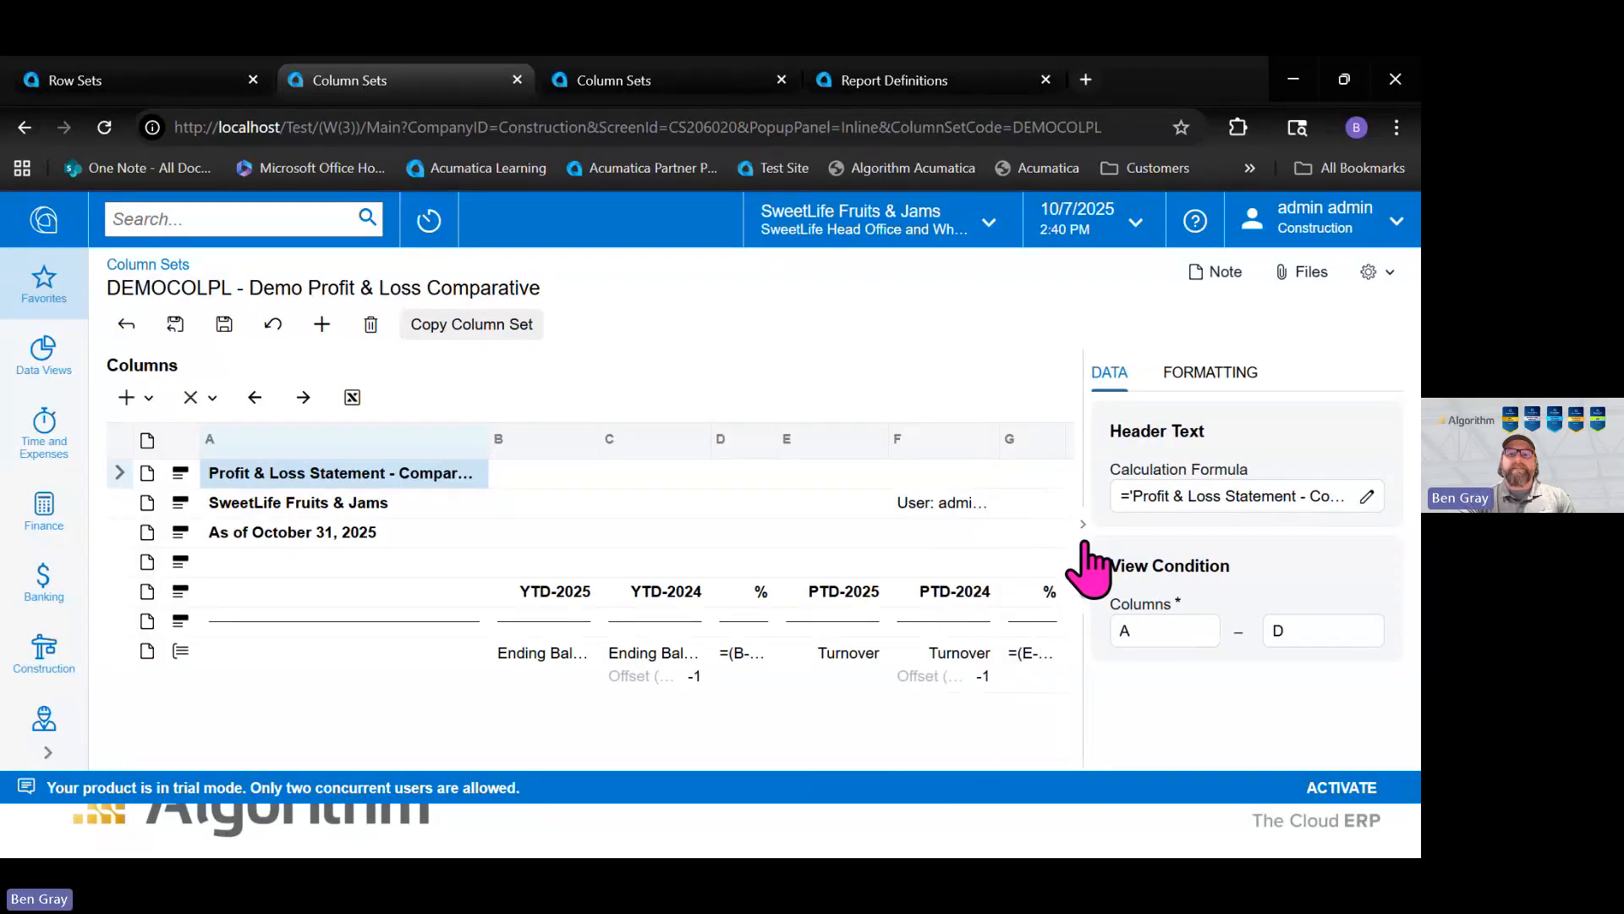
click(1083, 536)
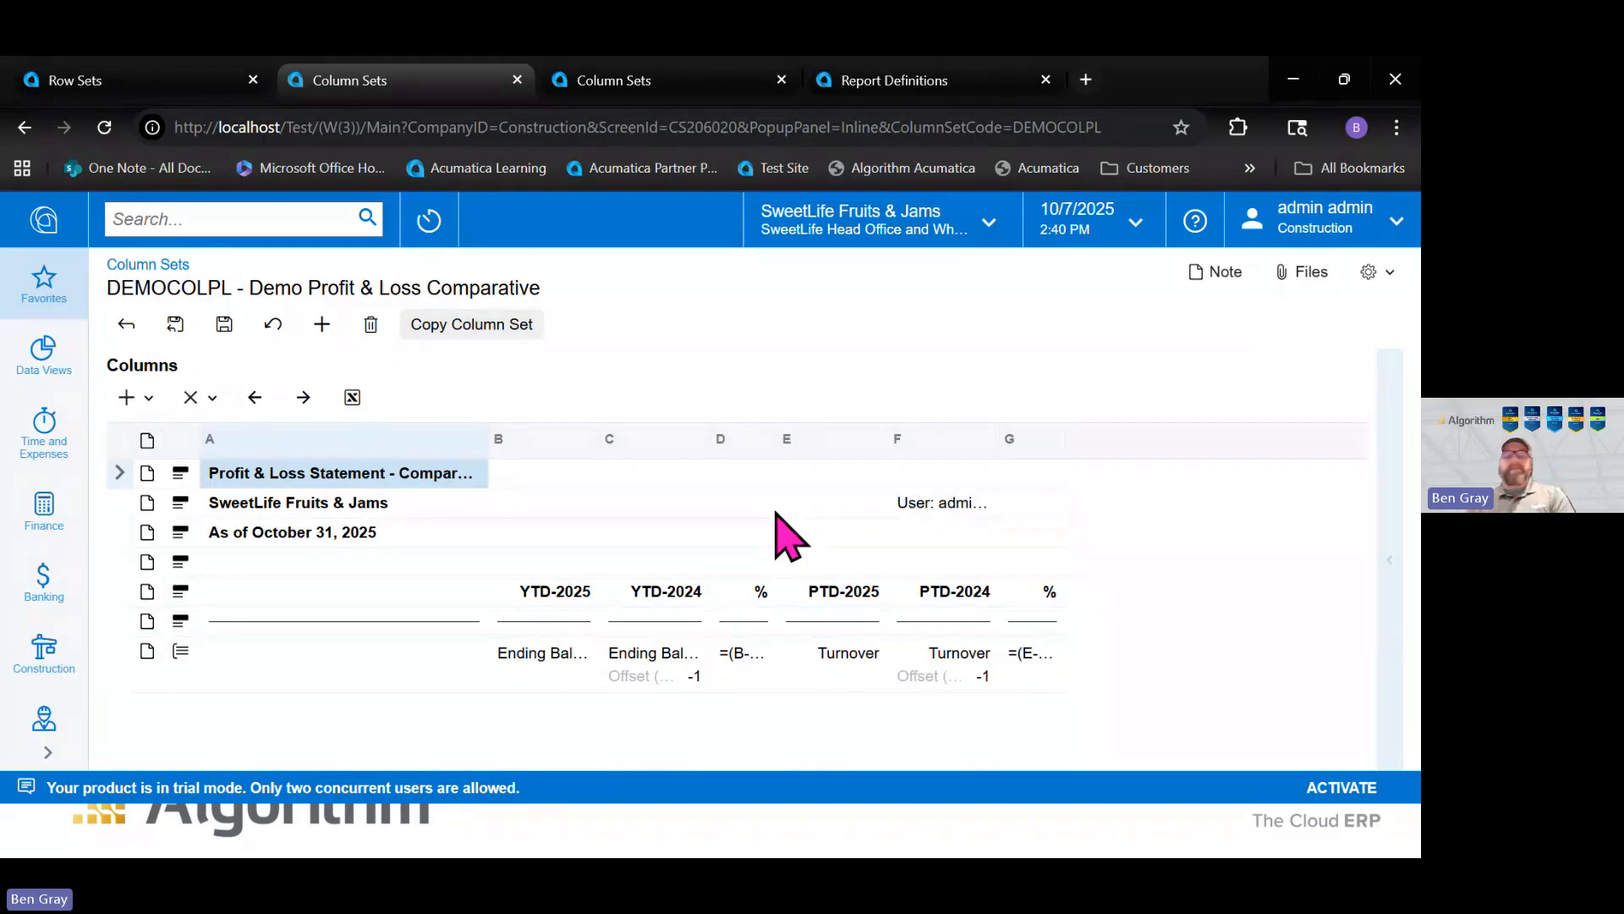
Shift the PTD-2025 column to column B, ahead of the YTD-2025 column
click(833, 592)
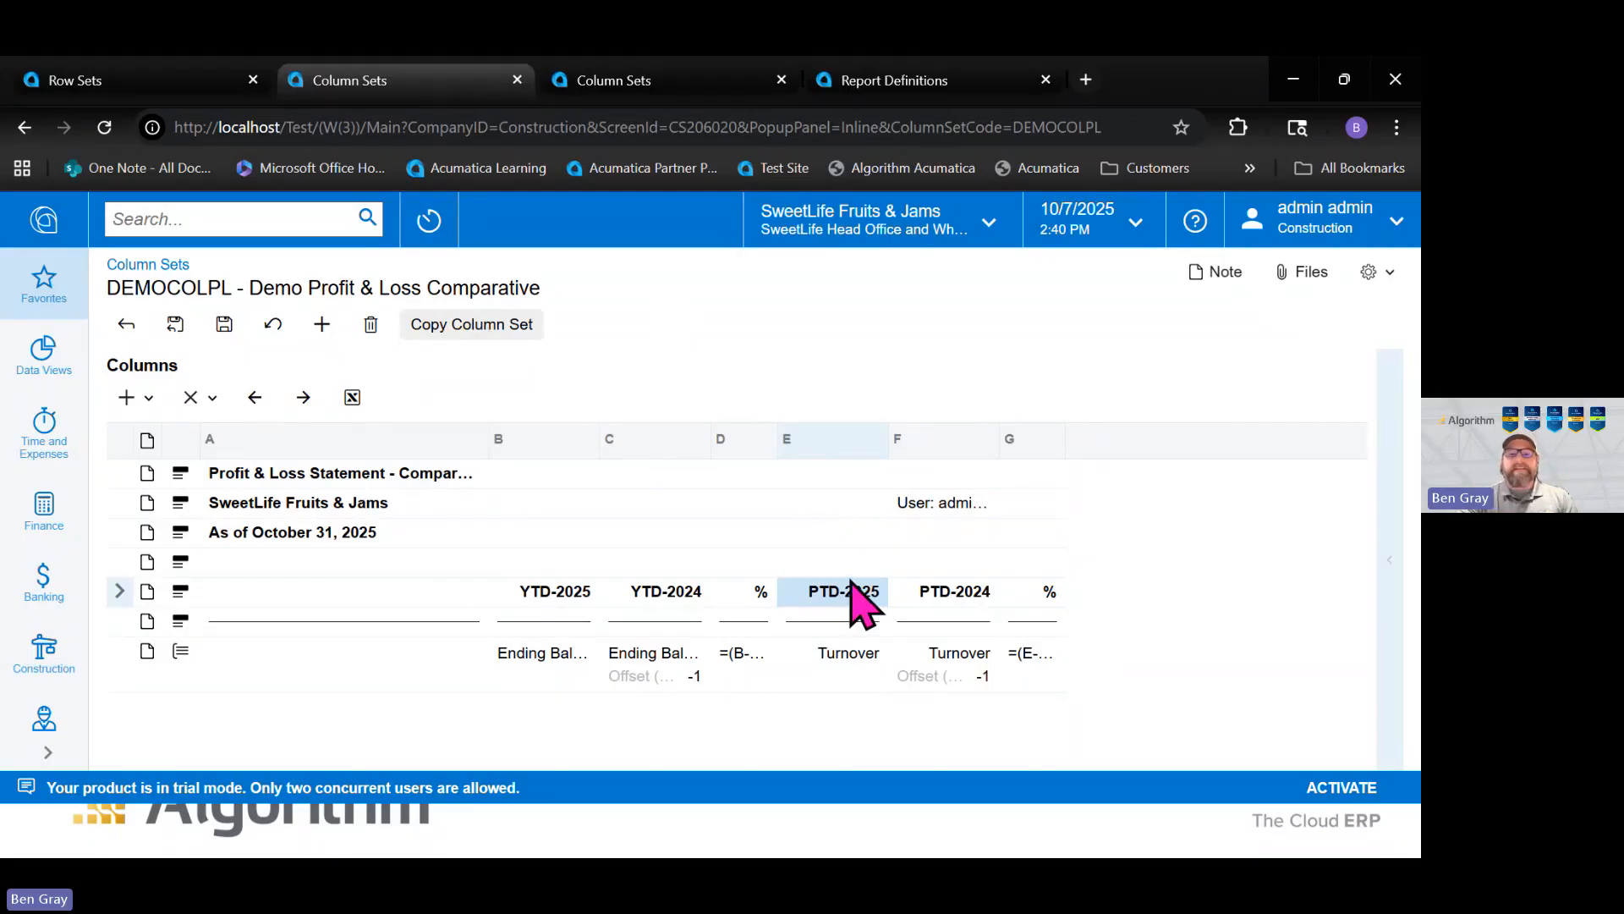
click(251, 399)
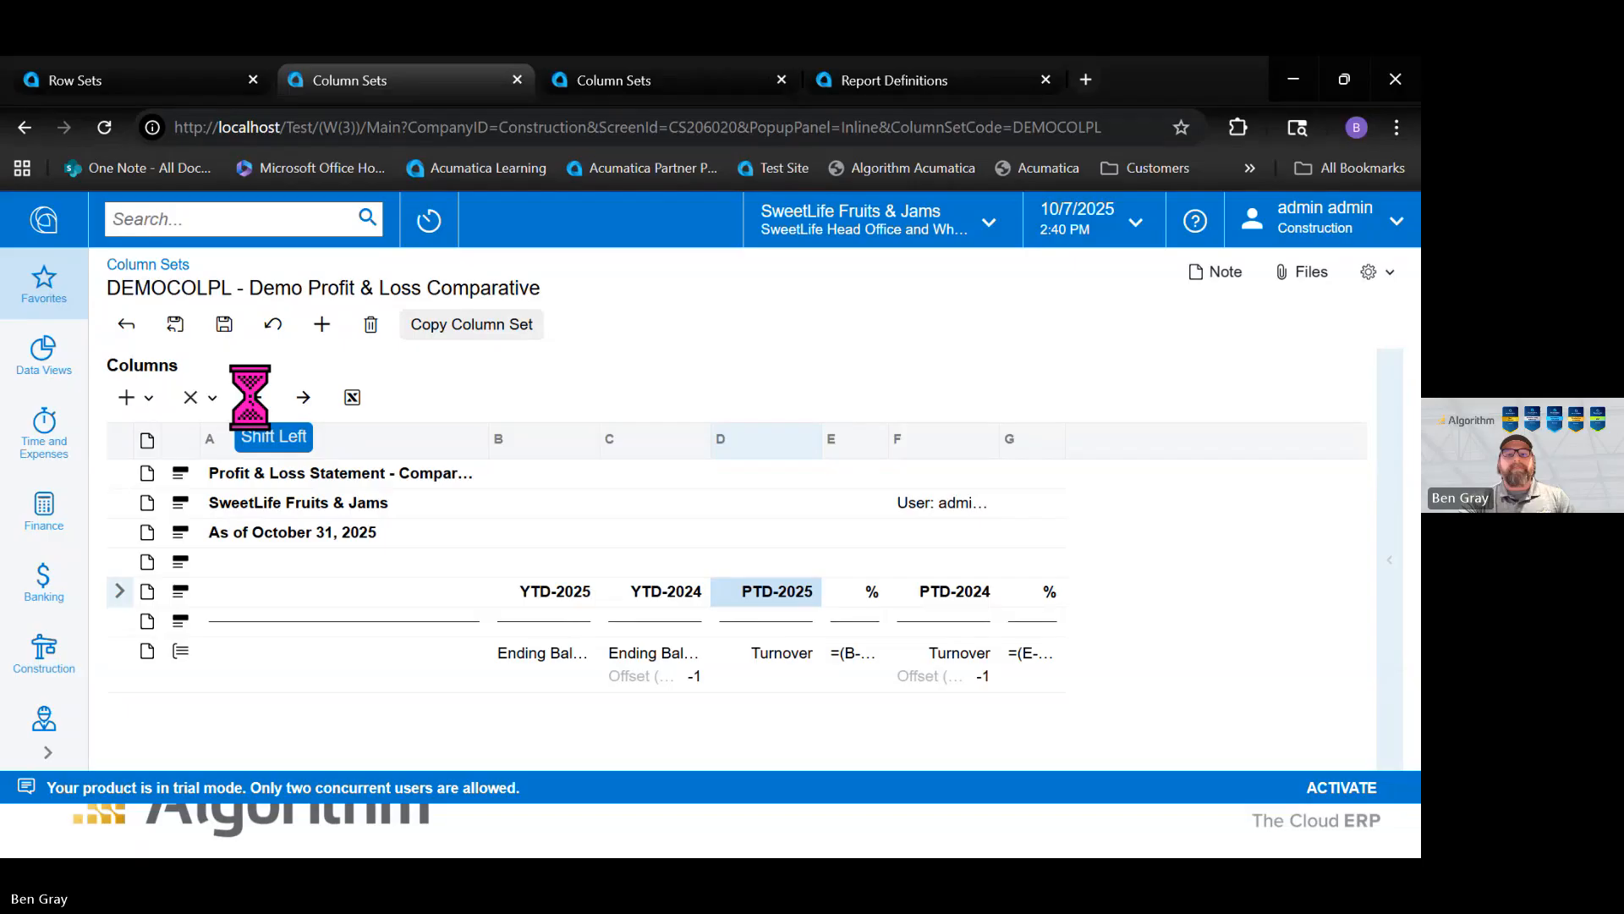
click(251, 398)
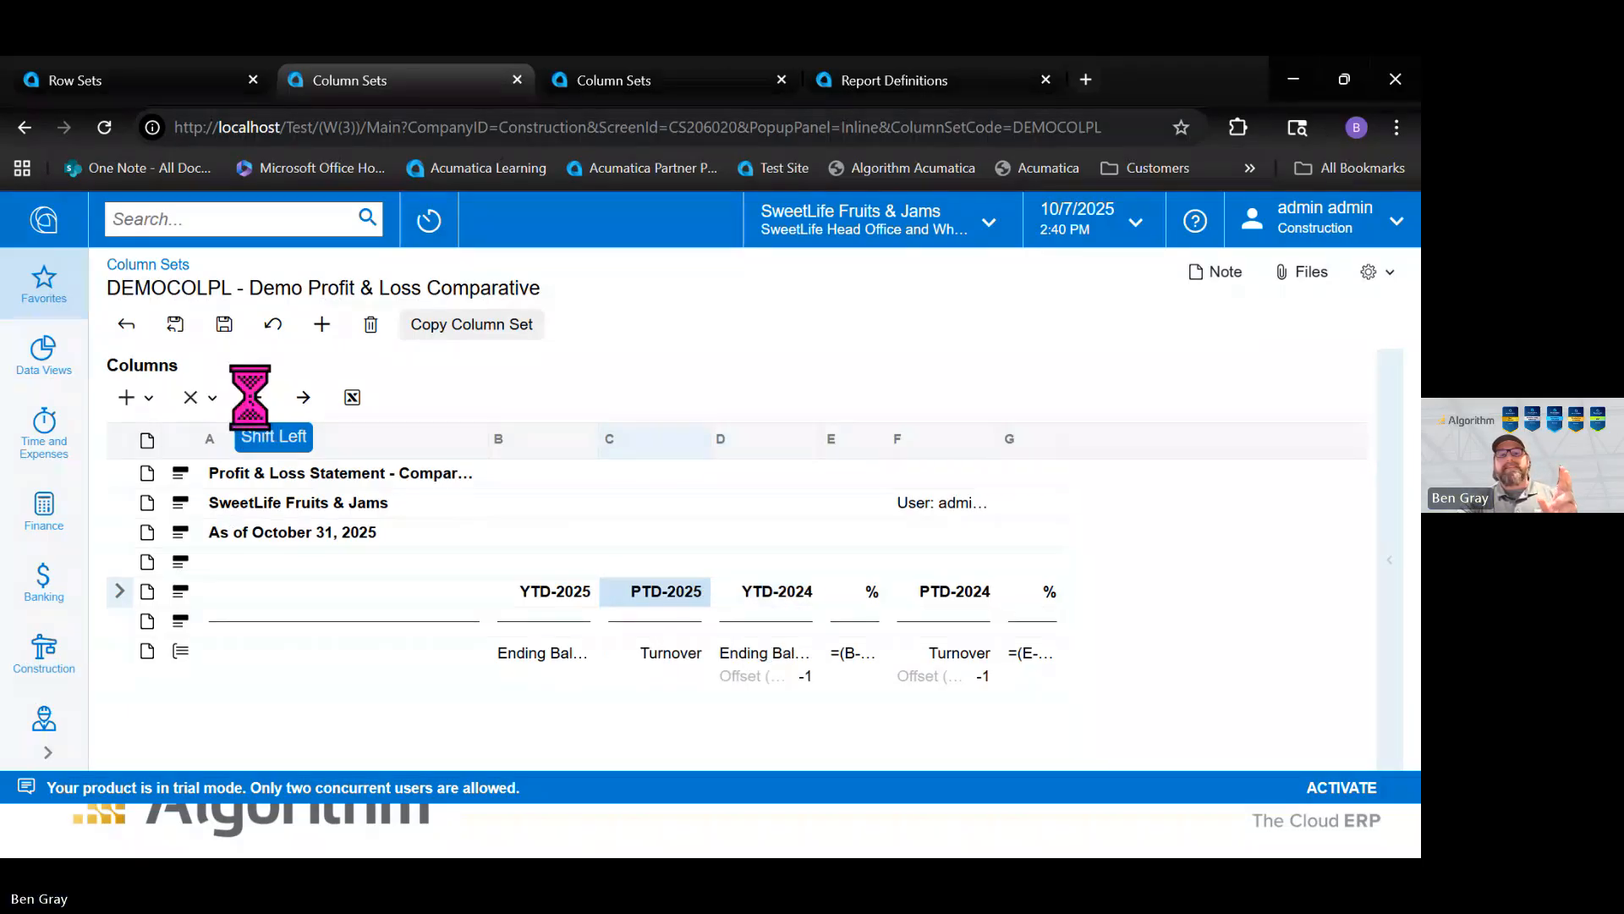
click(251, 398)
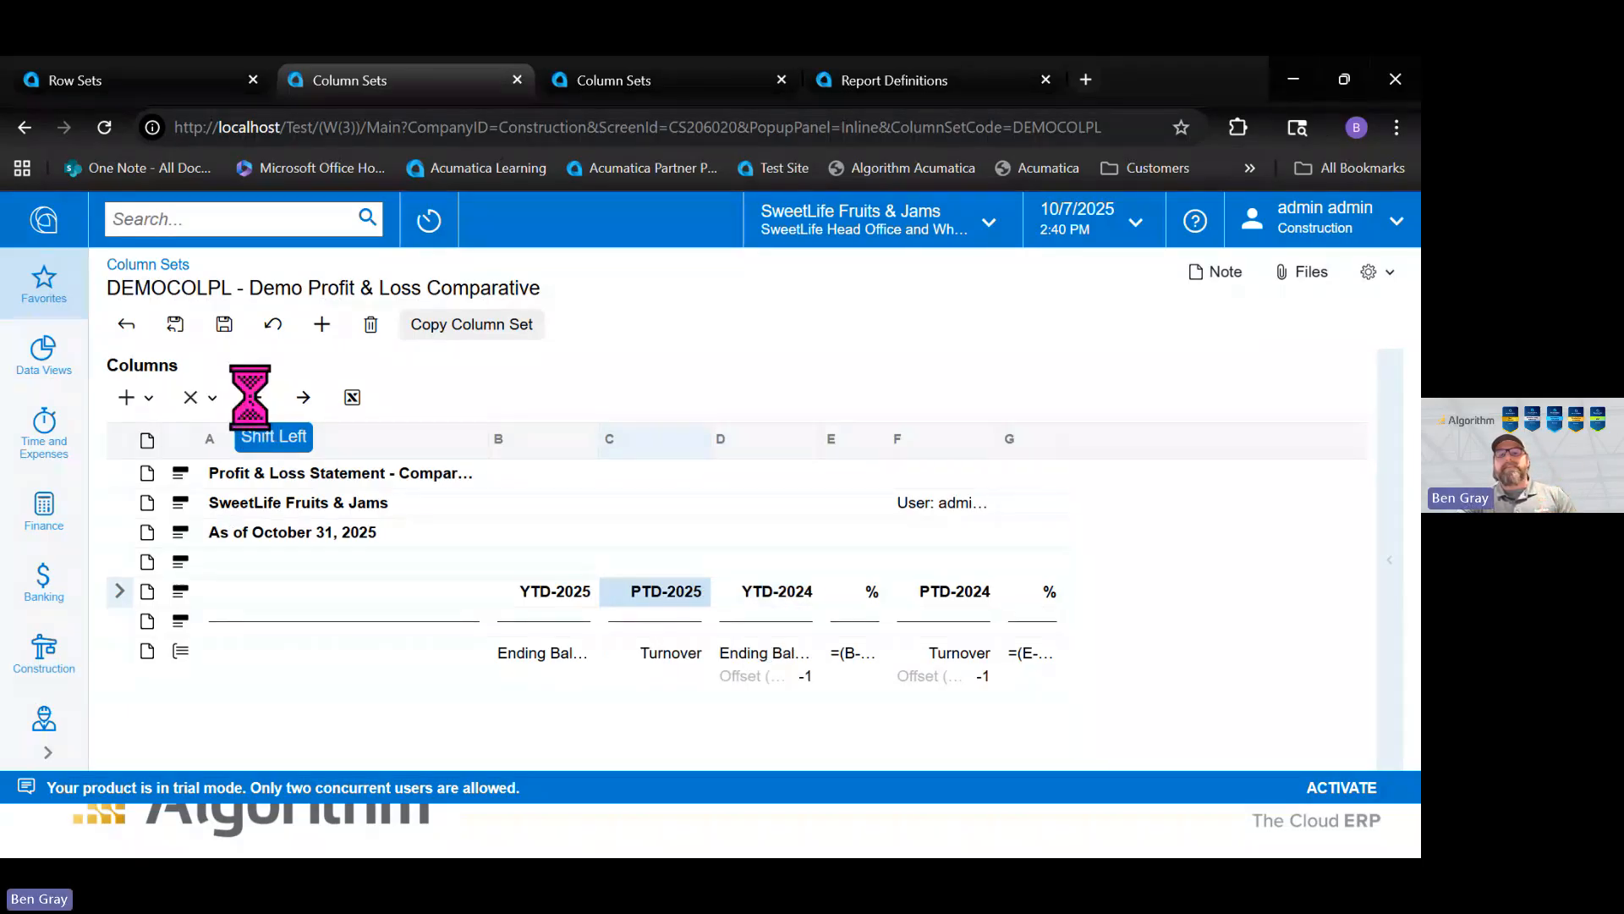
Shift the PTD-2024 column to column C, directly after PTD-2025, and save the column set
click(969, 588)
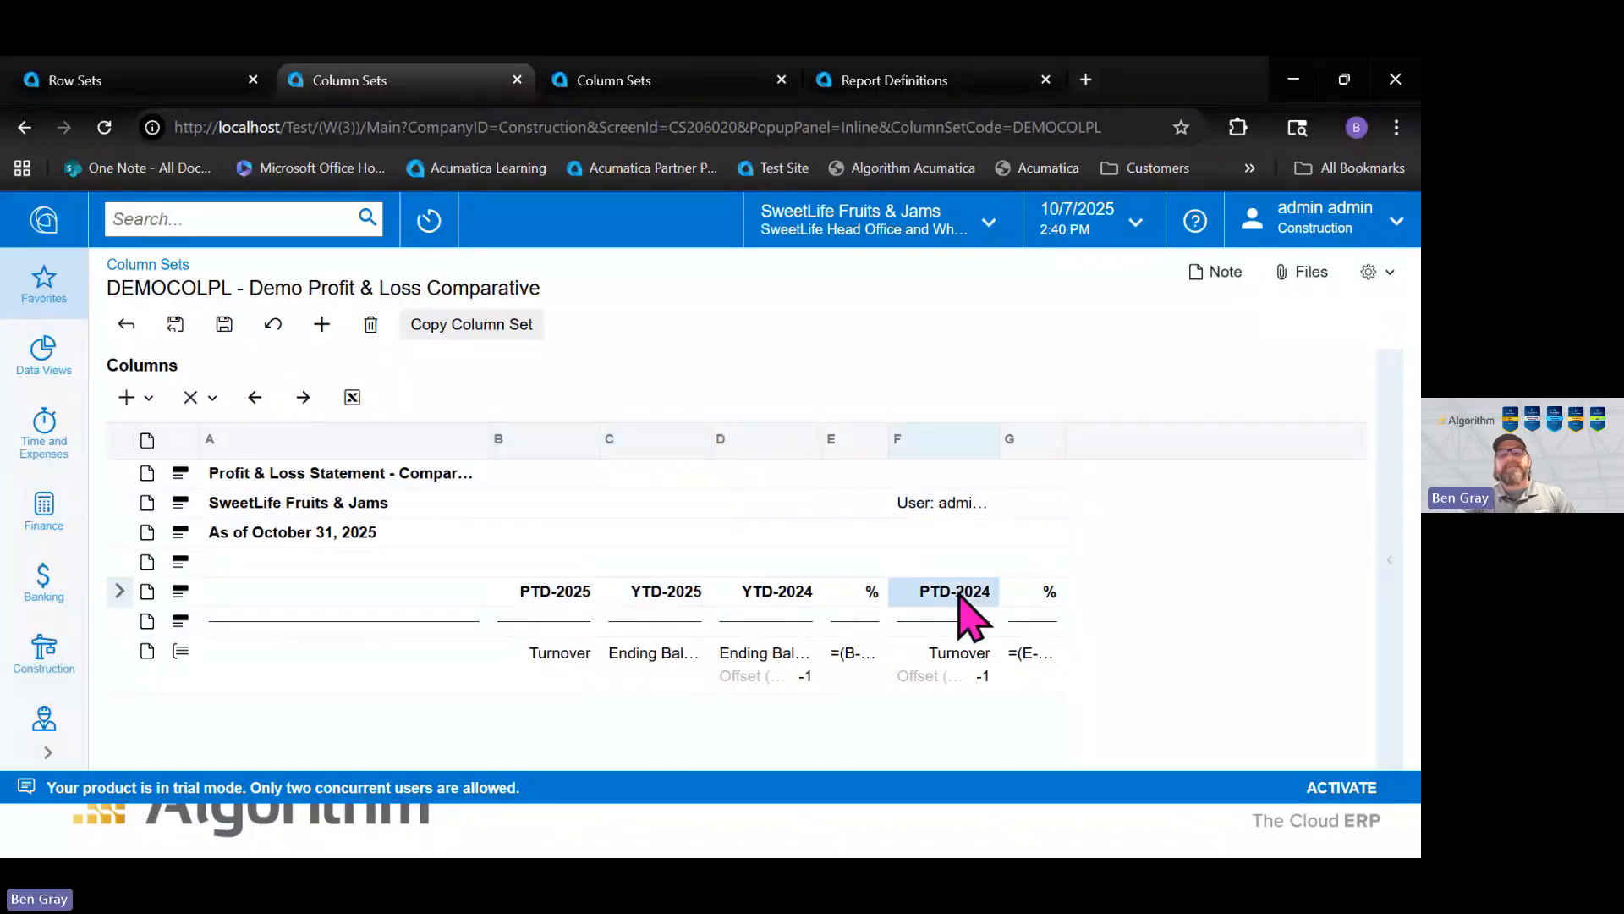
click(251, 398)
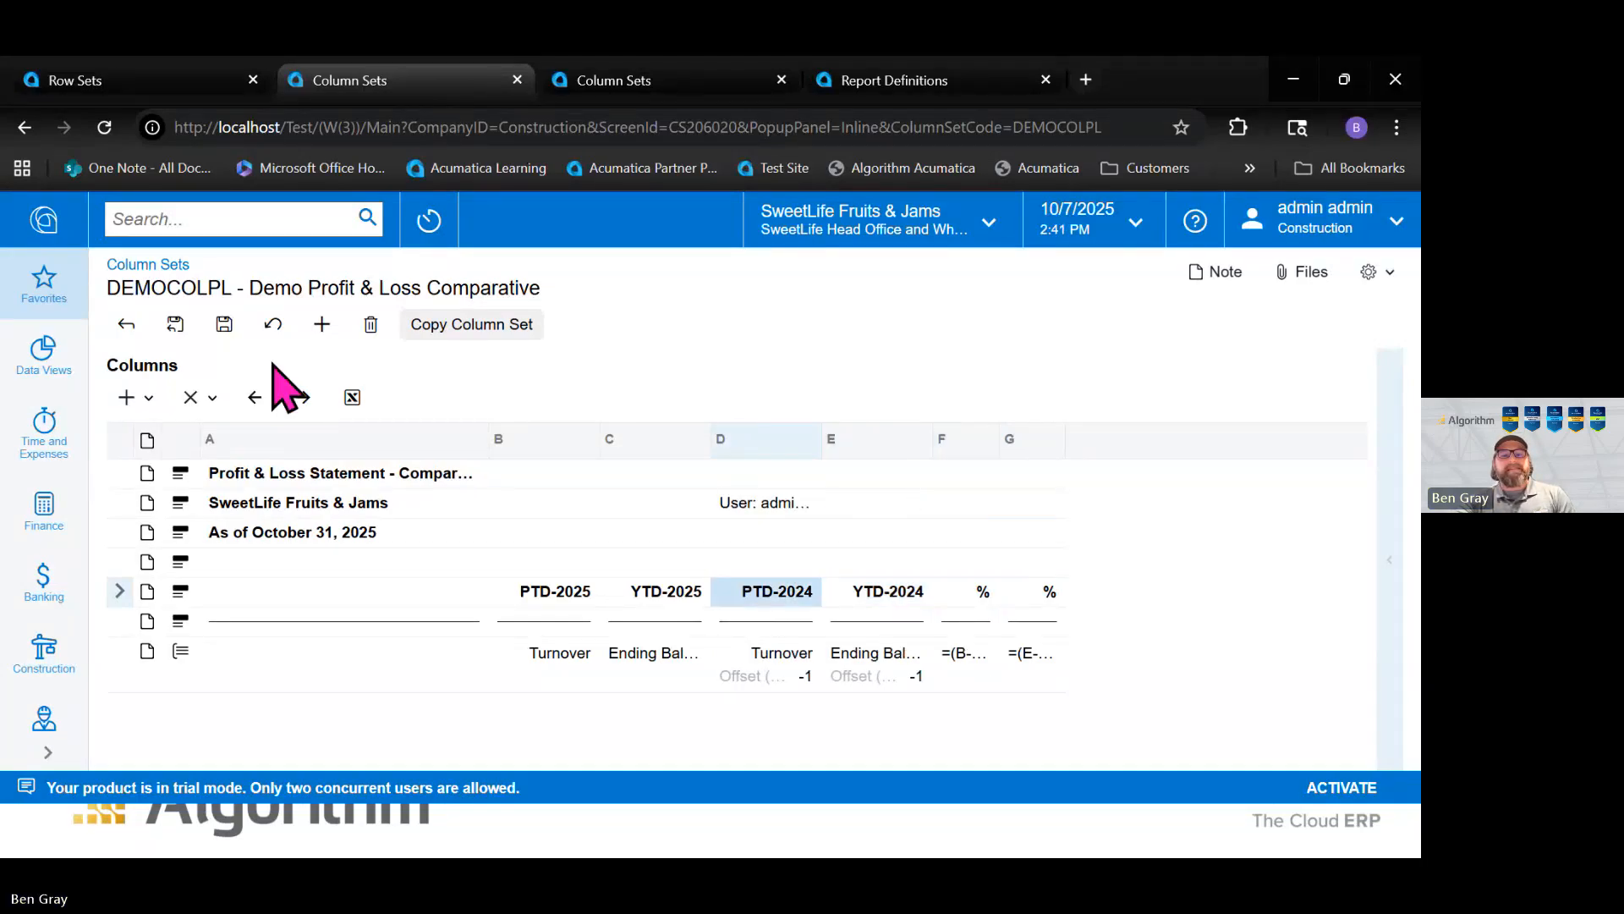
click(254, 396)
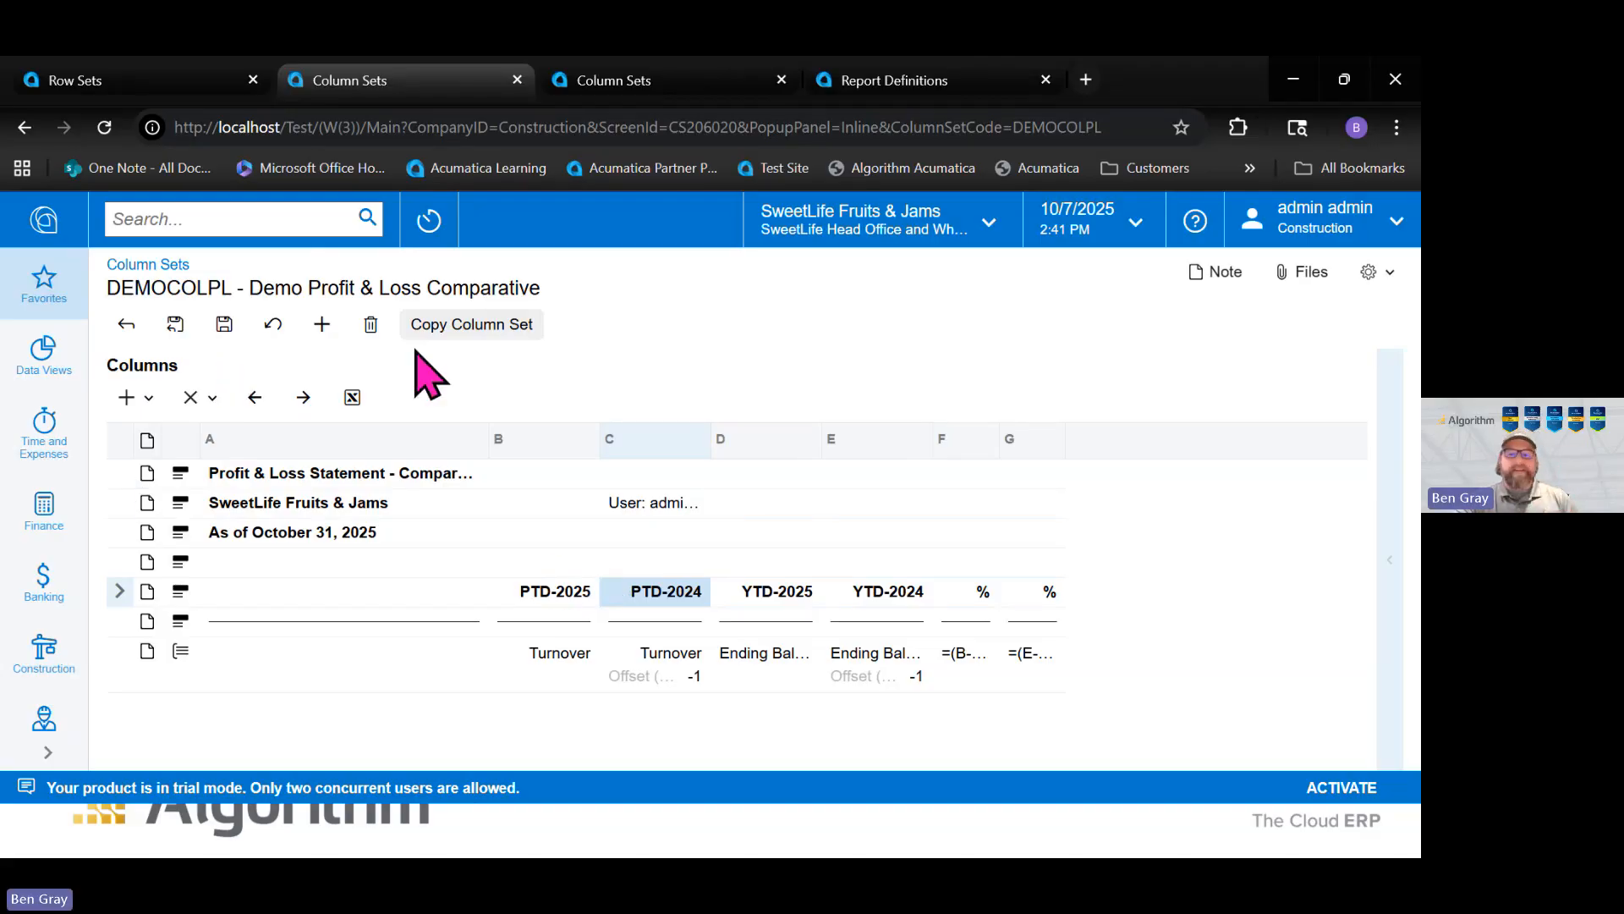
click(224, 325)
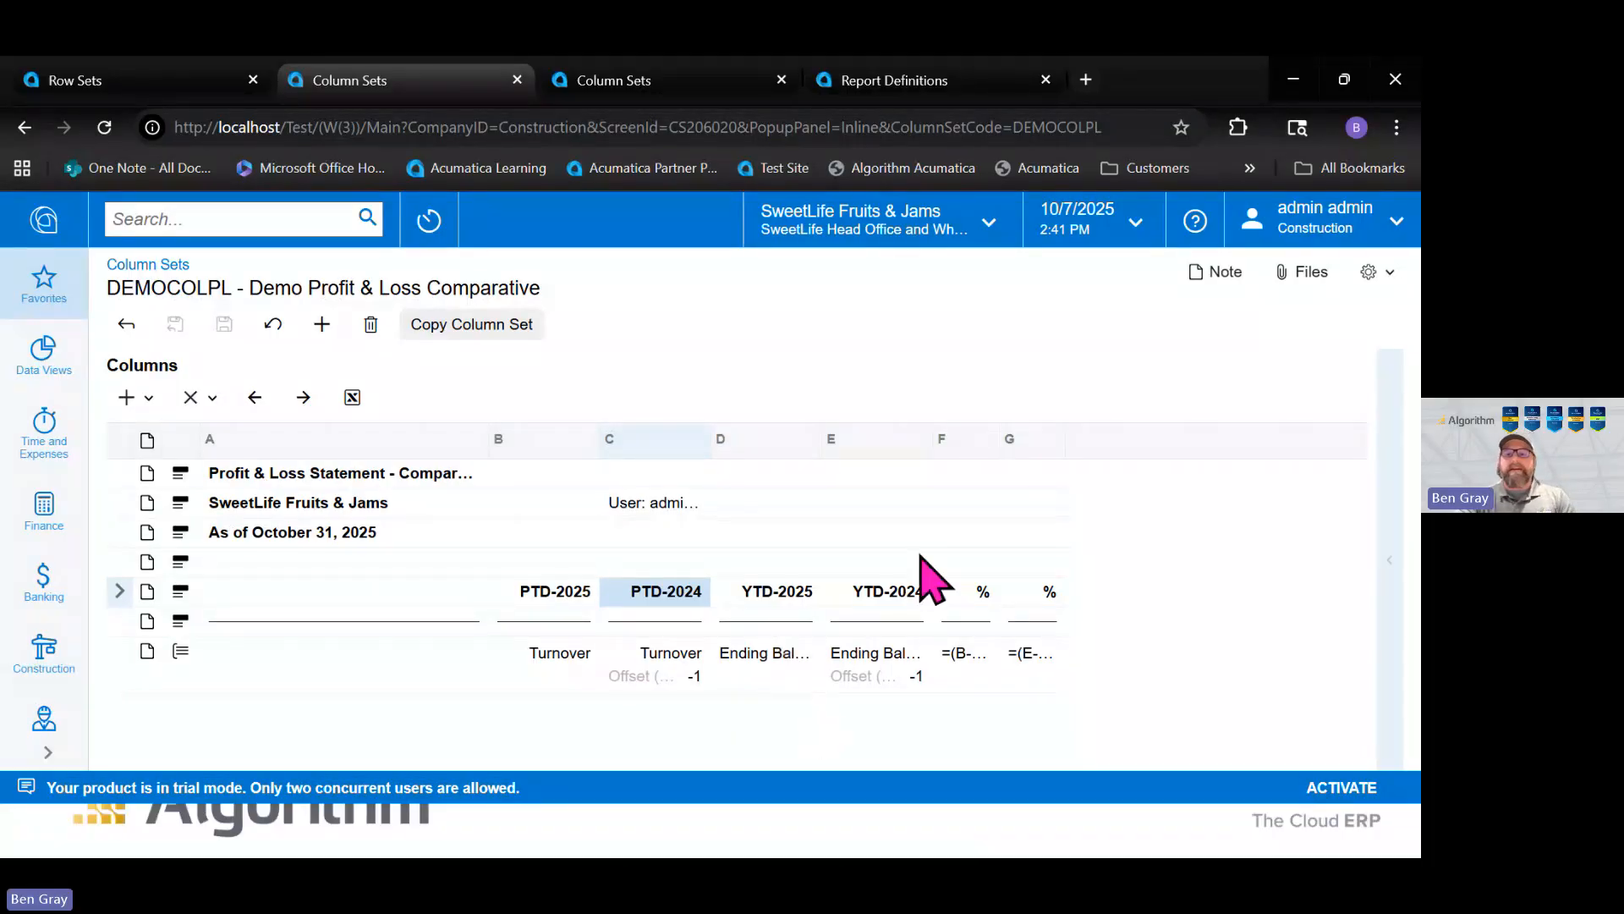
Reopen the properties pane and format the Turnover cell of the PTD-2025 column as bold and italic
click(1389, 592)
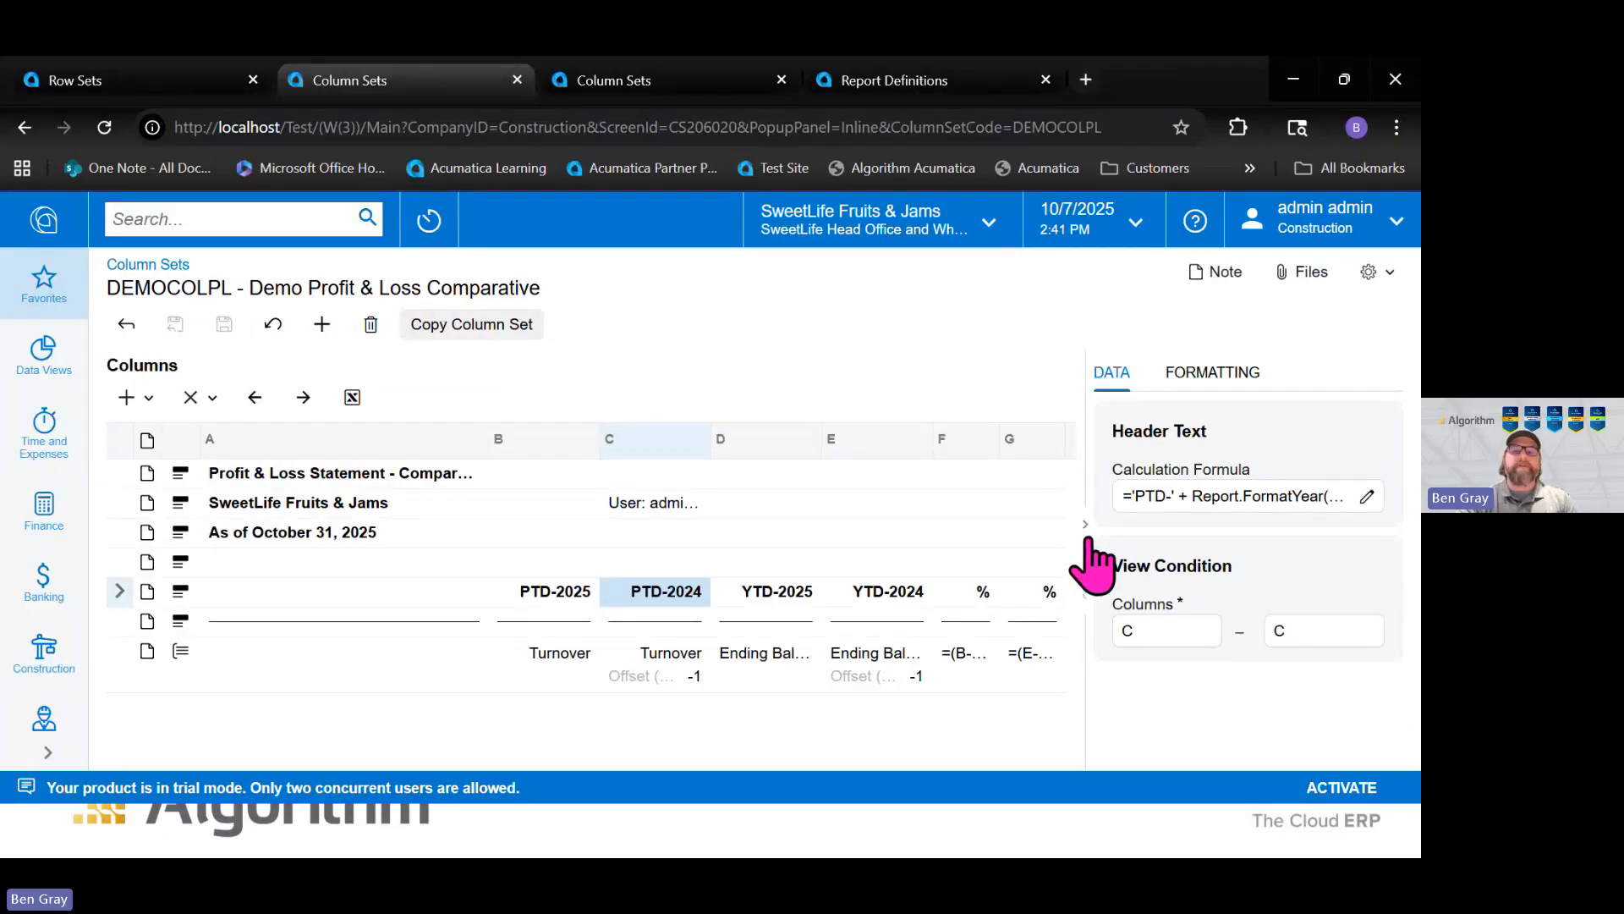
click(1209, 381)
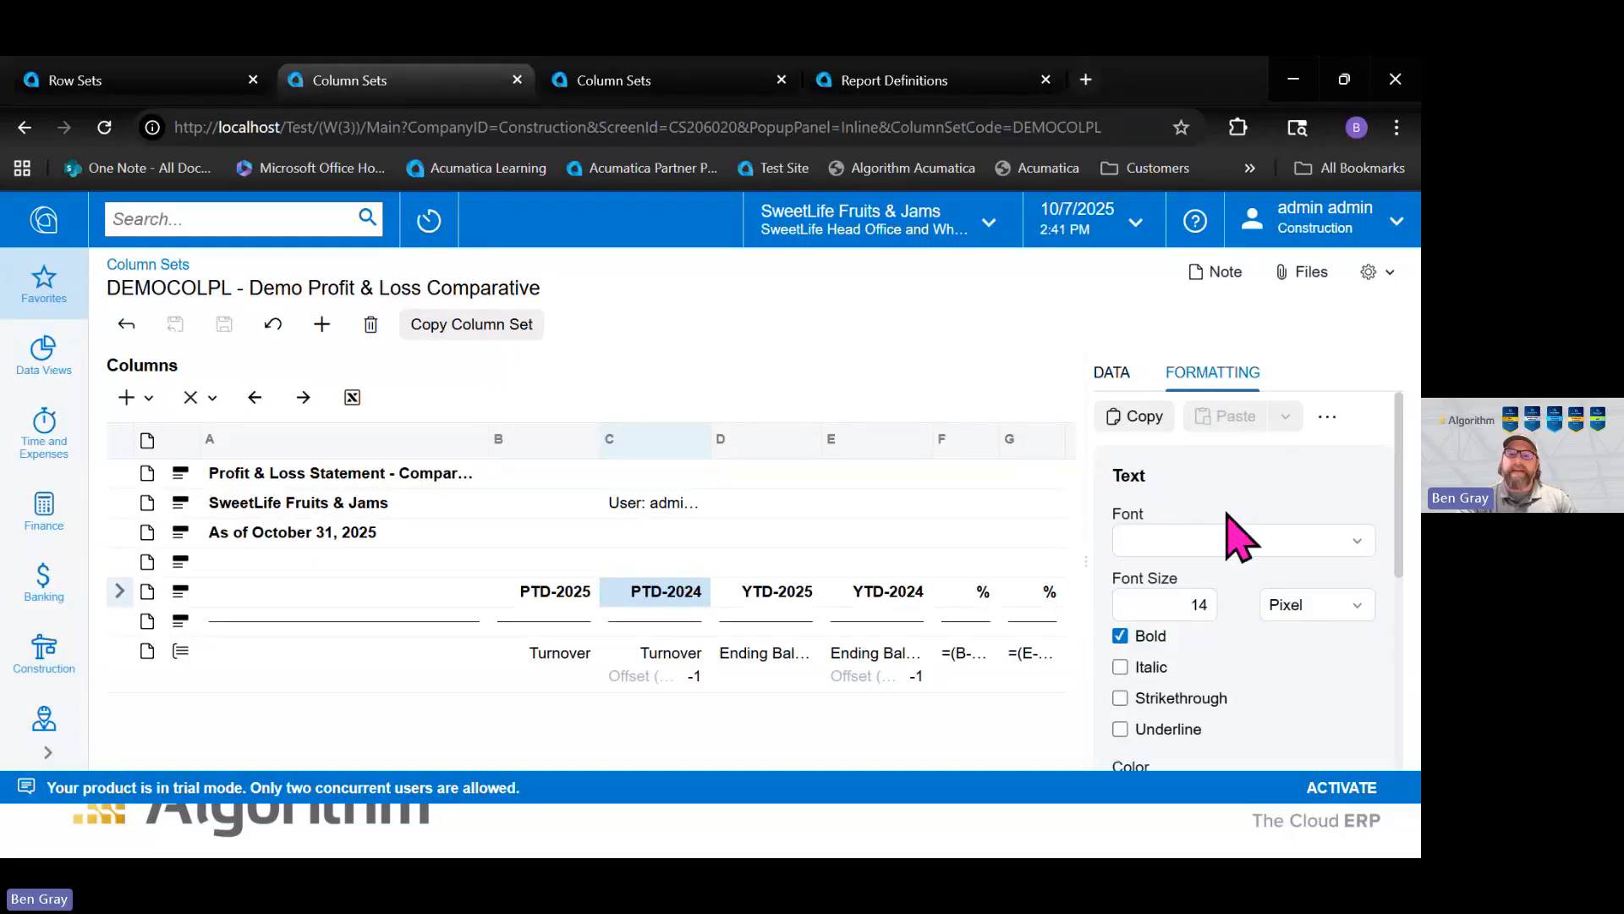
drag(1084, 571, 933, 571)
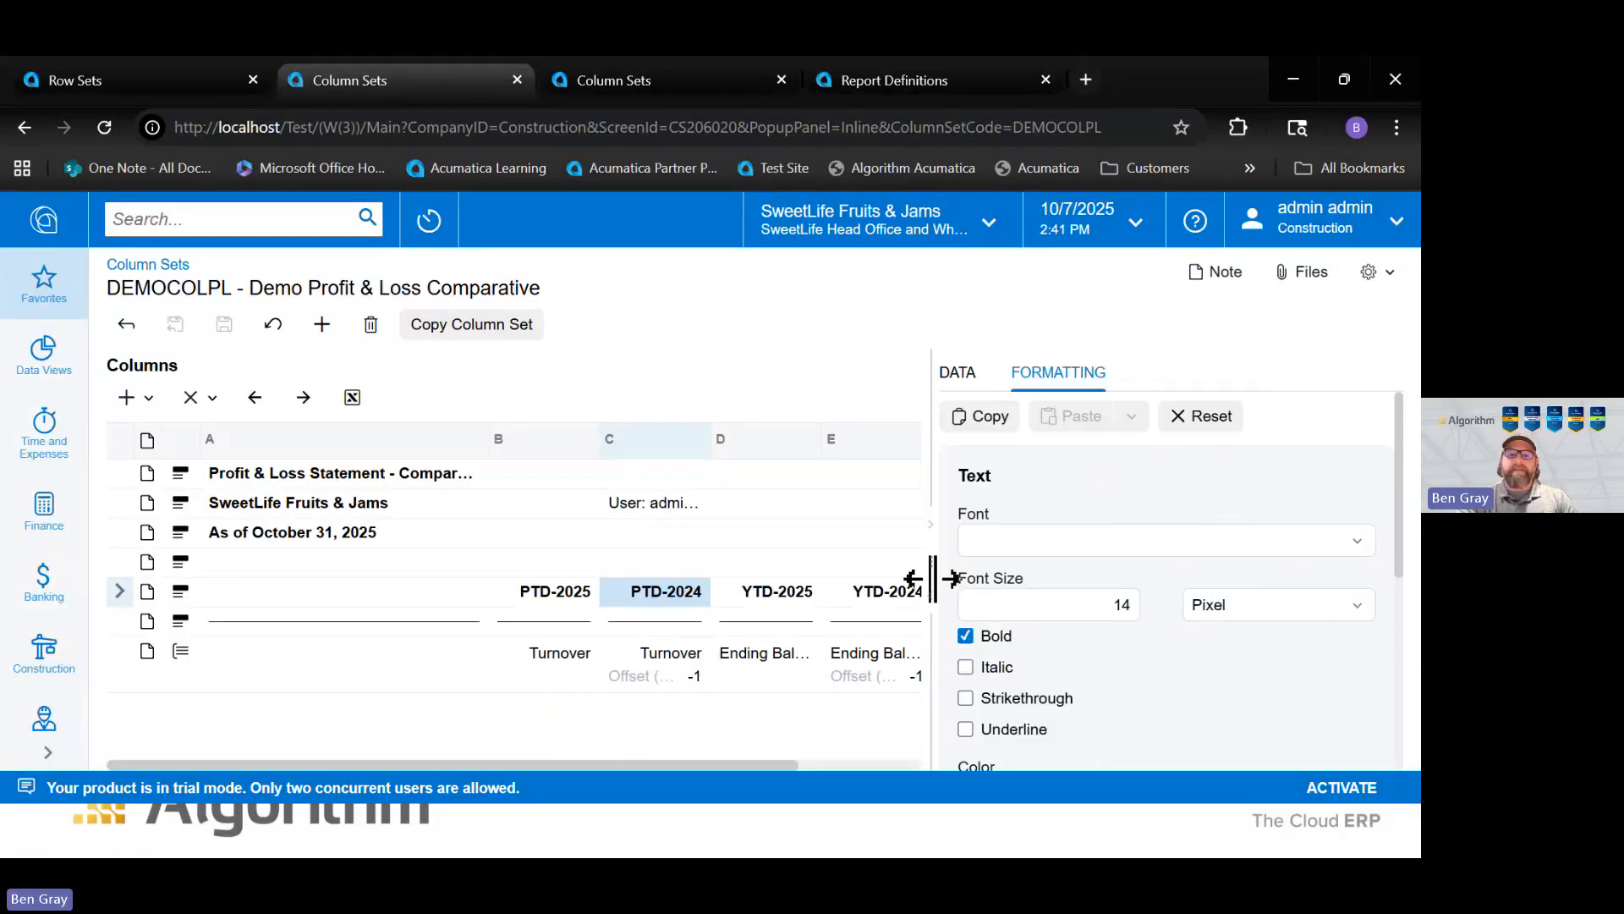
click(565, 659)
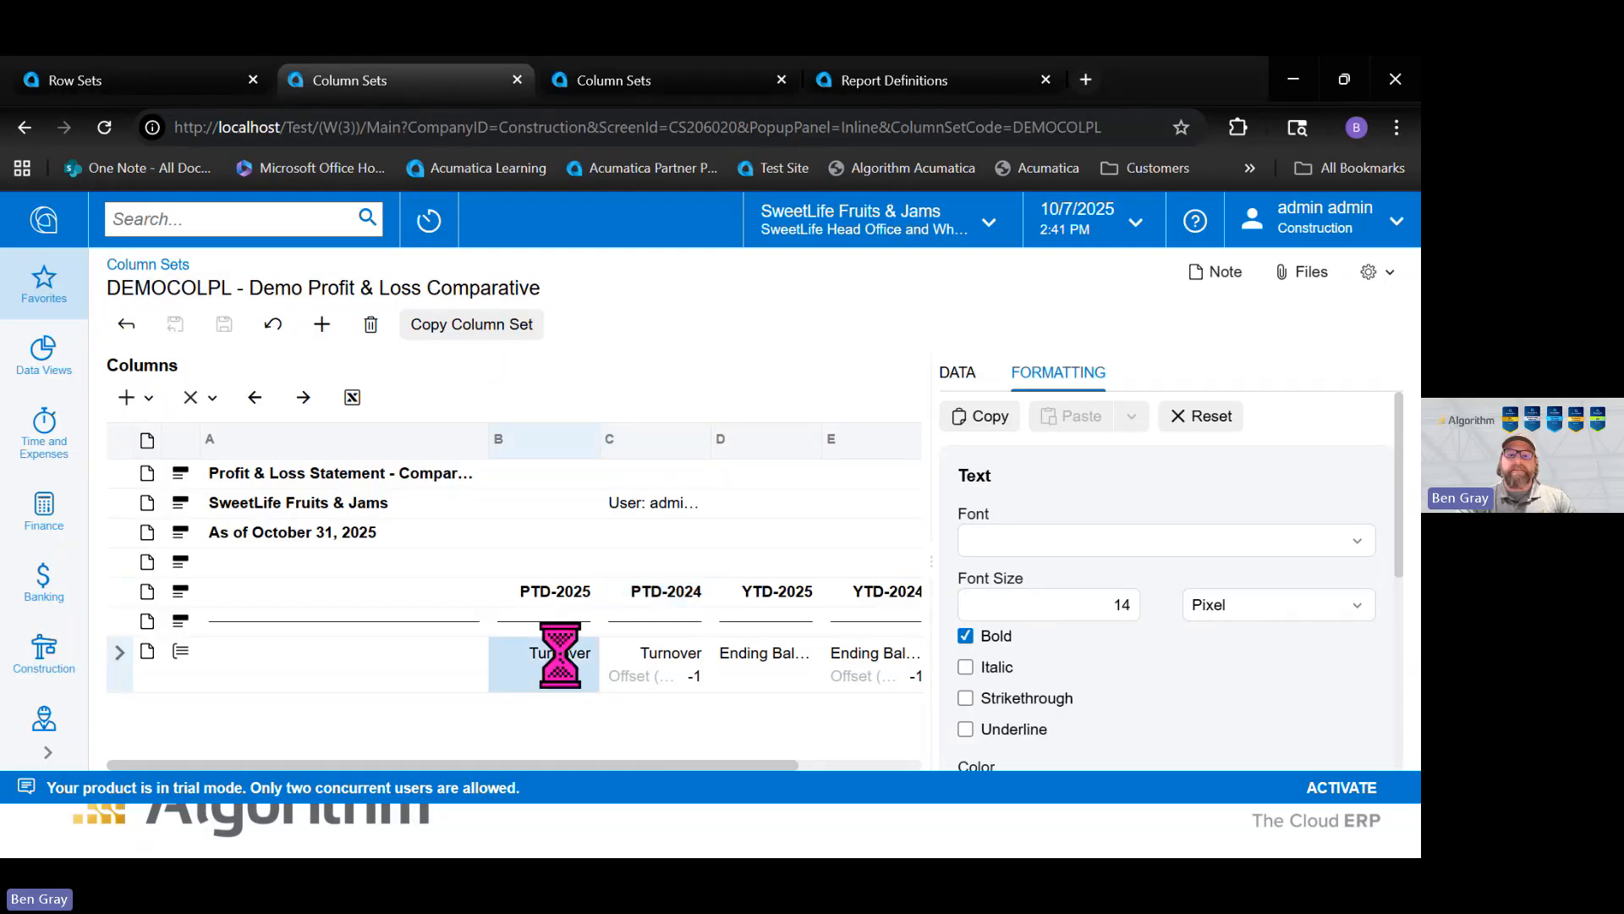
click(1003, 641)
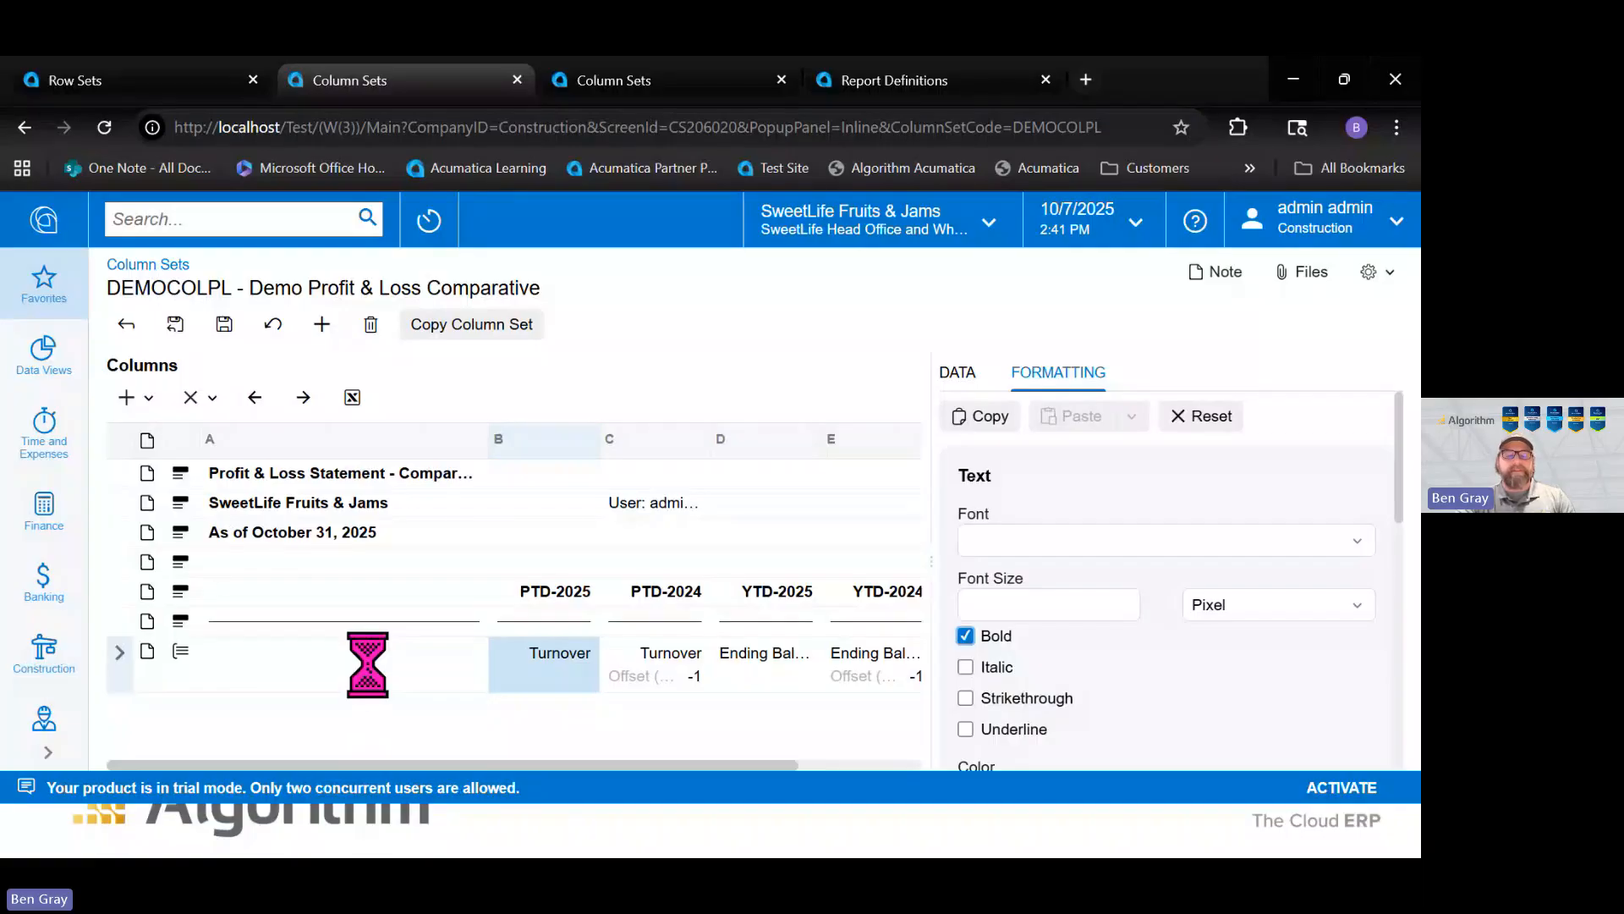
click(965, 666)
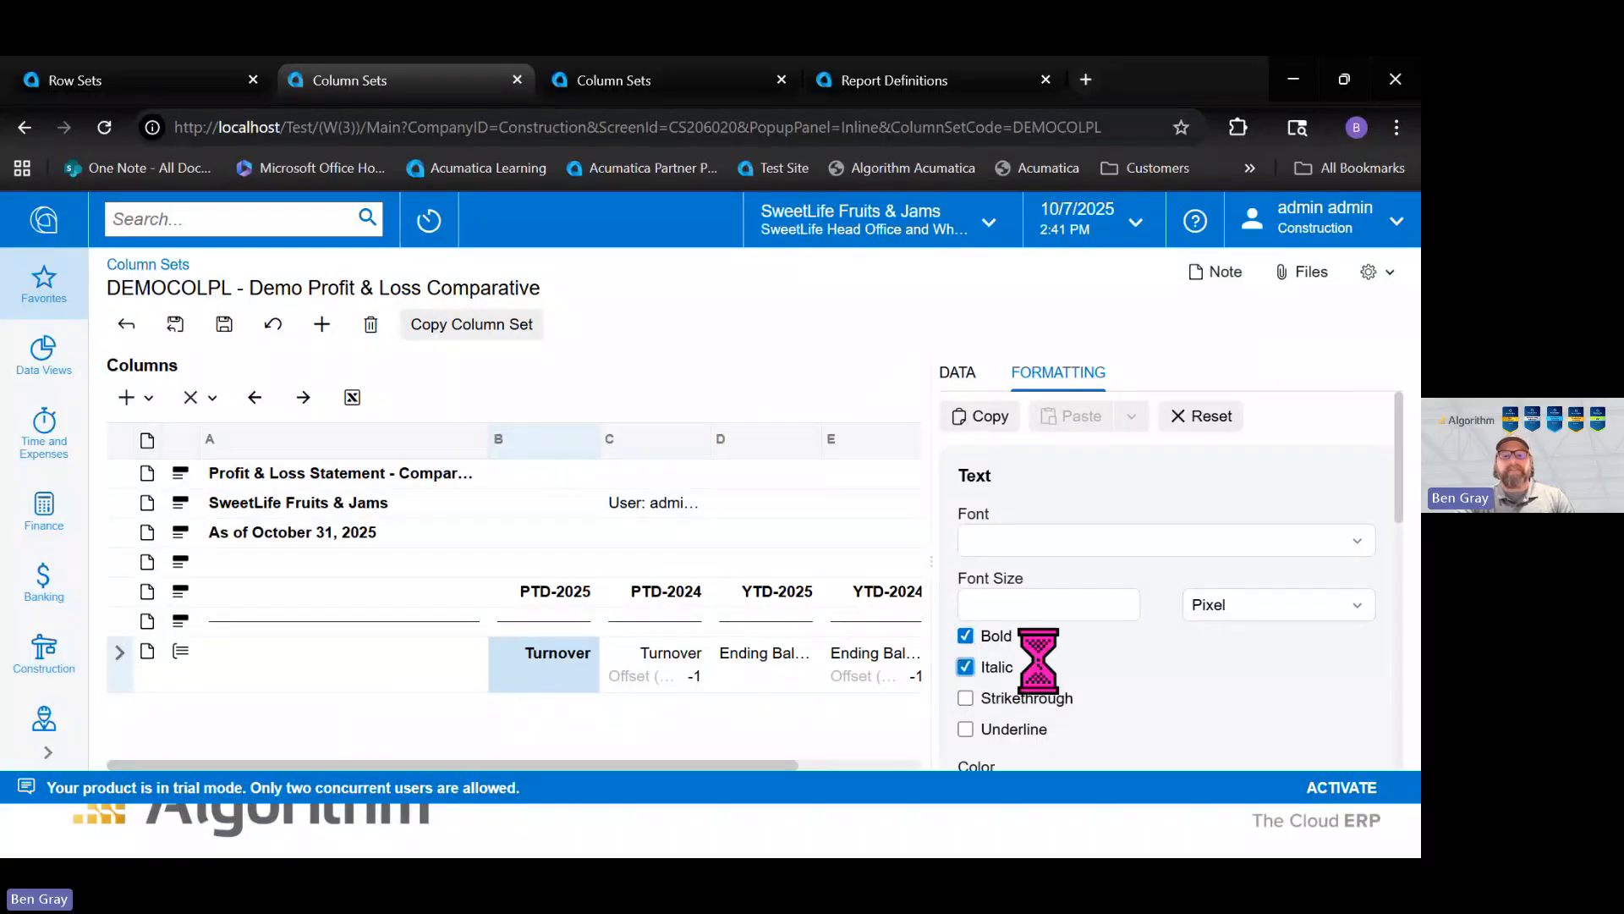
Apply strikethrough and a red #cf2626 background to the PTD-2025 Turnover cell, and save the column set
click(965, 699)
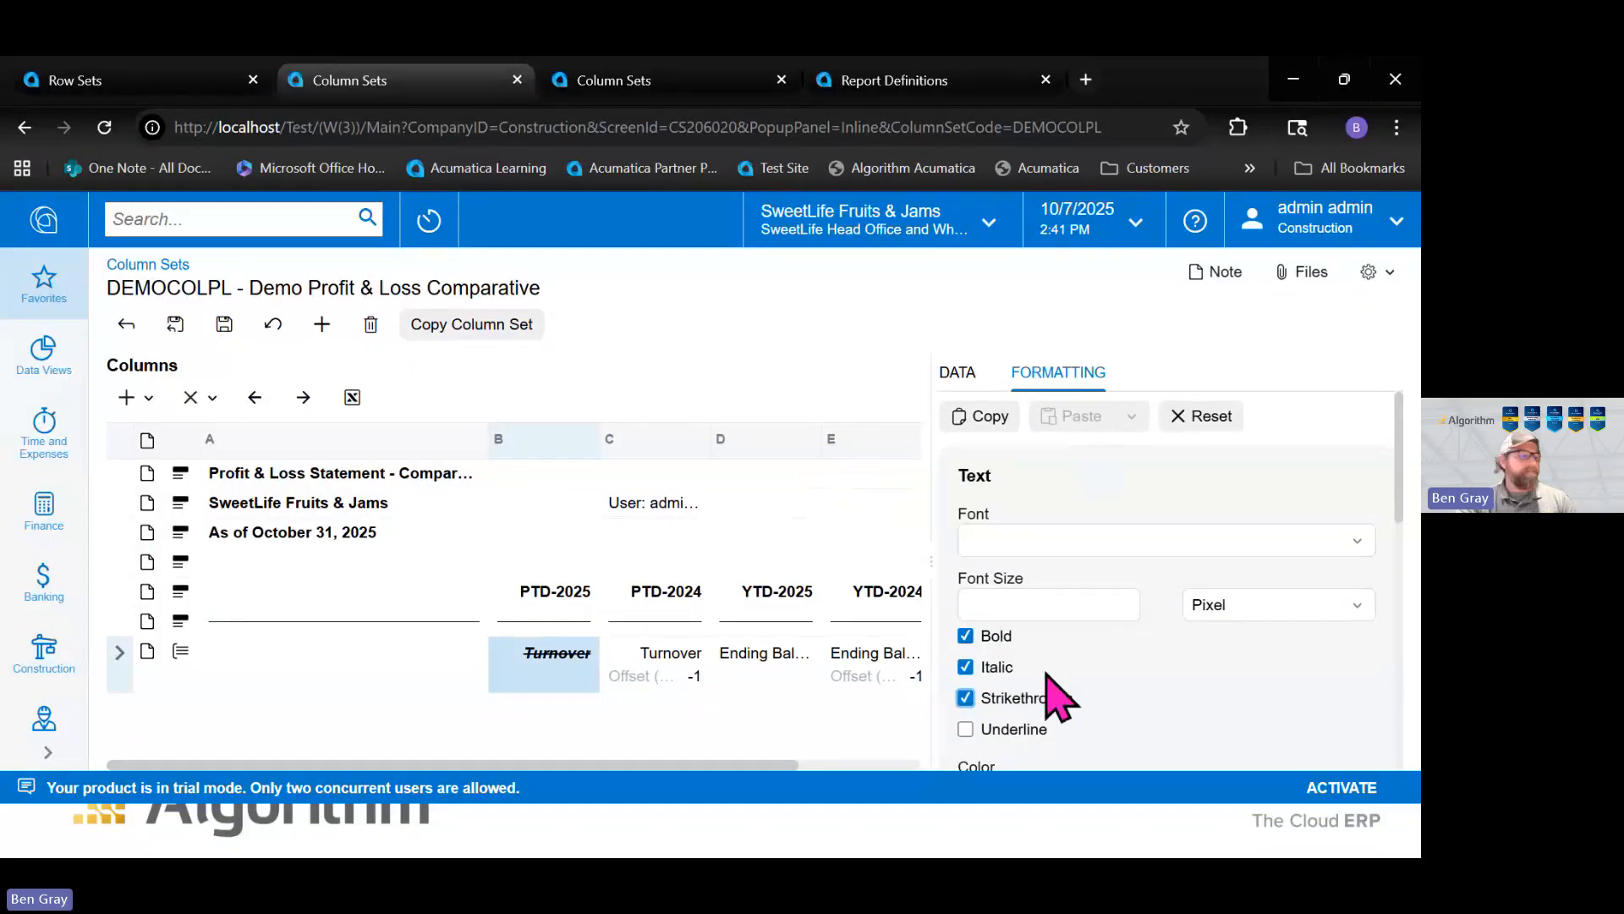
scroll(1053, 693, down, 4)
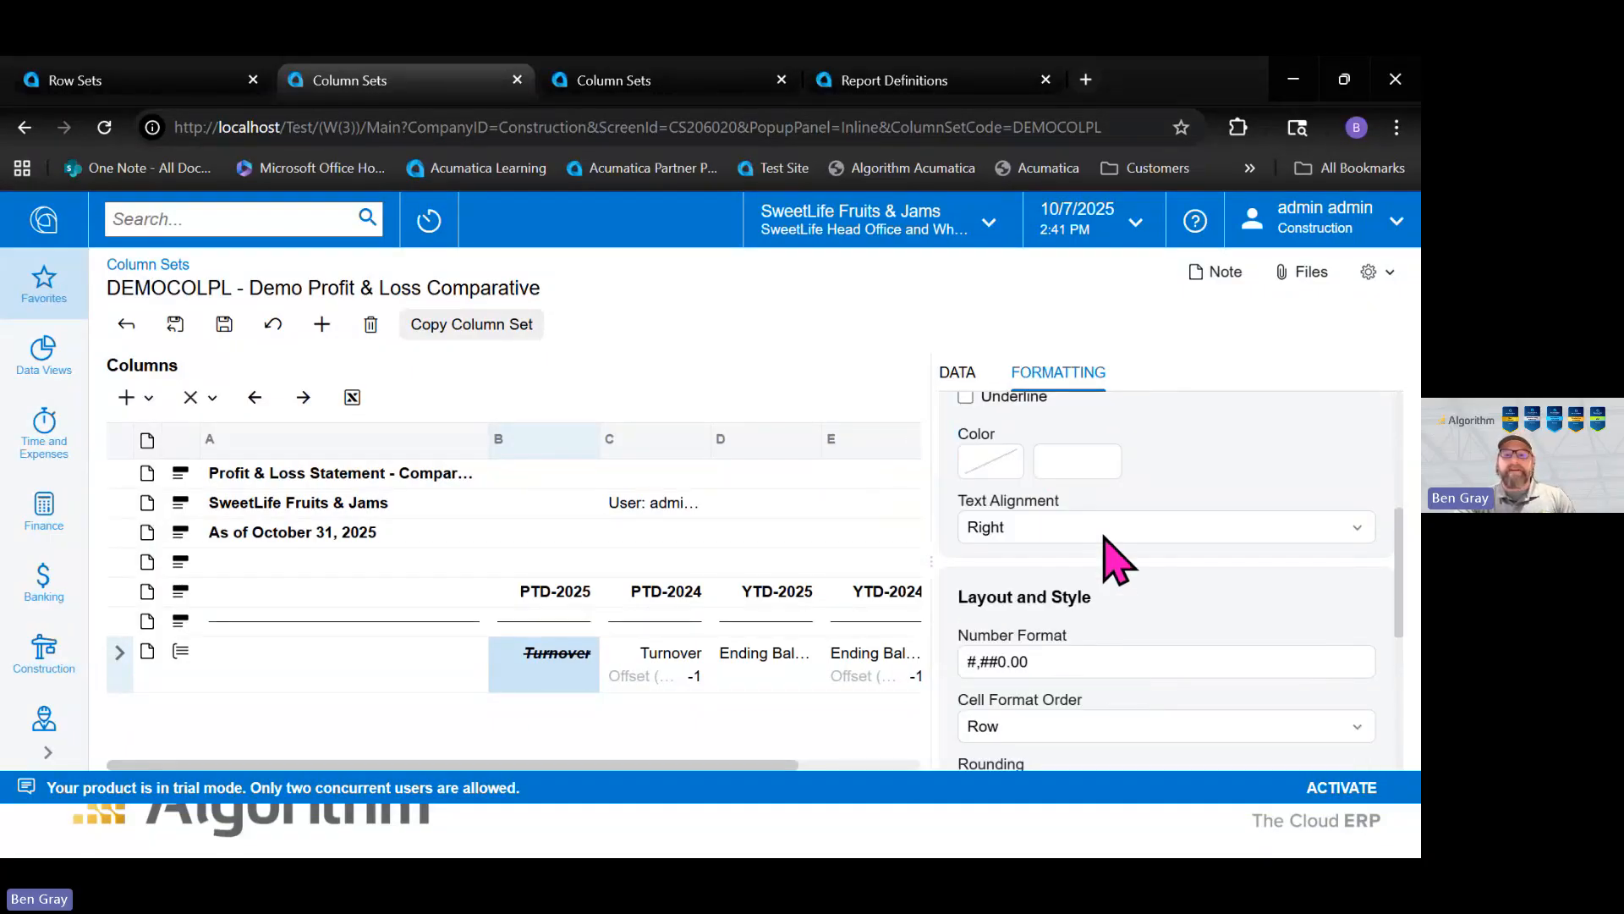
scroll(1116, 558, down, 5)
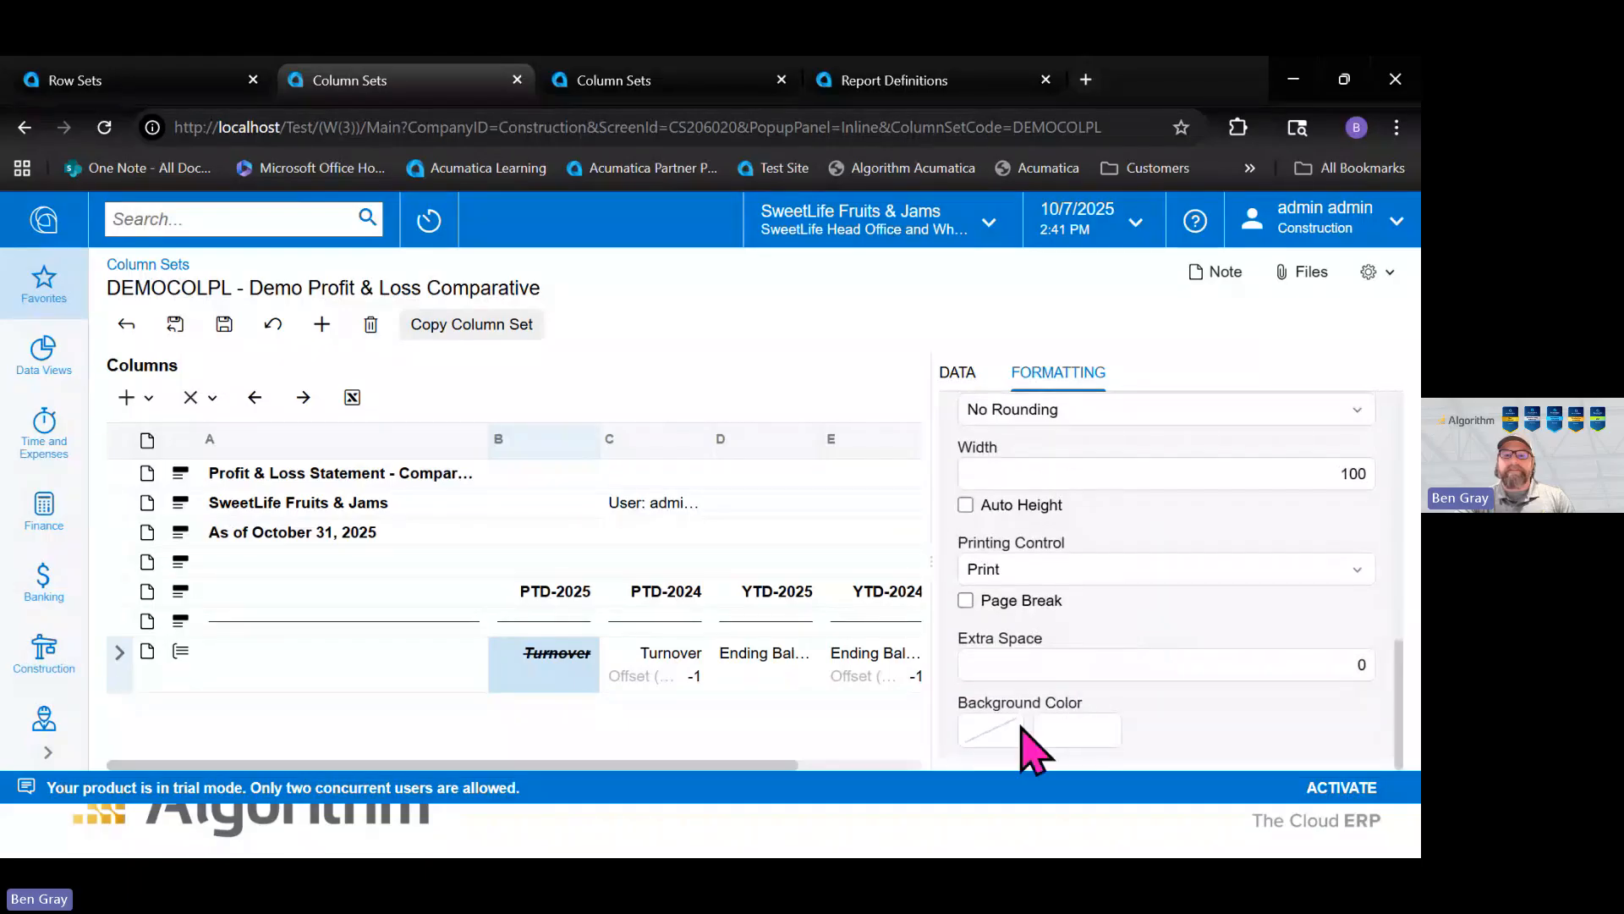
click(1014, 728)
click(1177, 474)
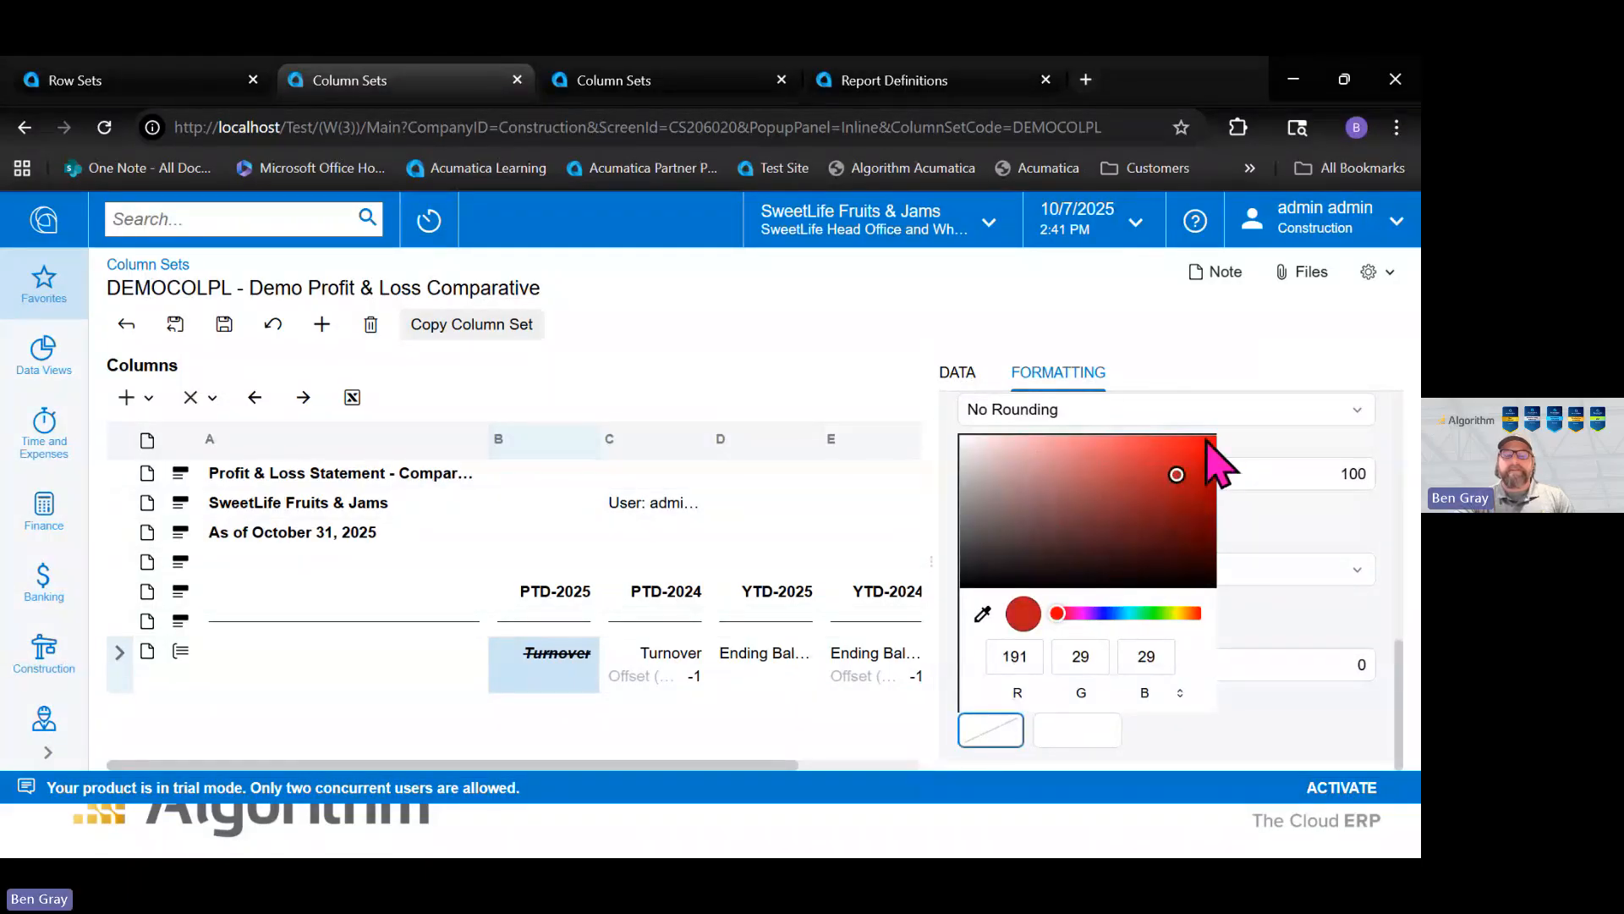
click(1168, 465)
click(1193, 346)
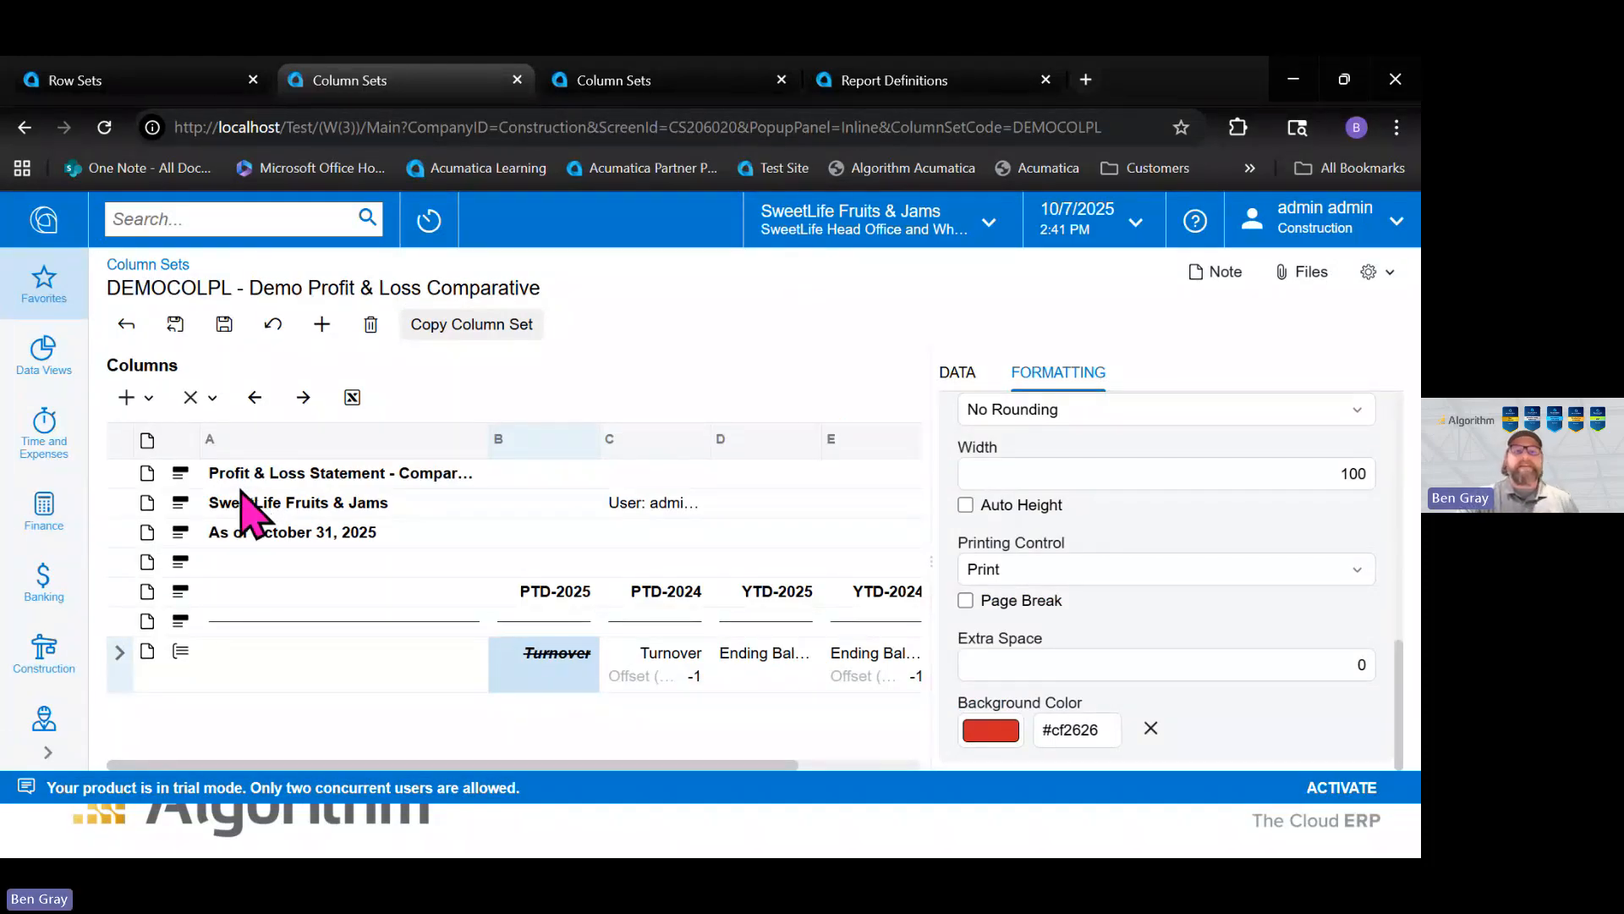
click(224, 324)
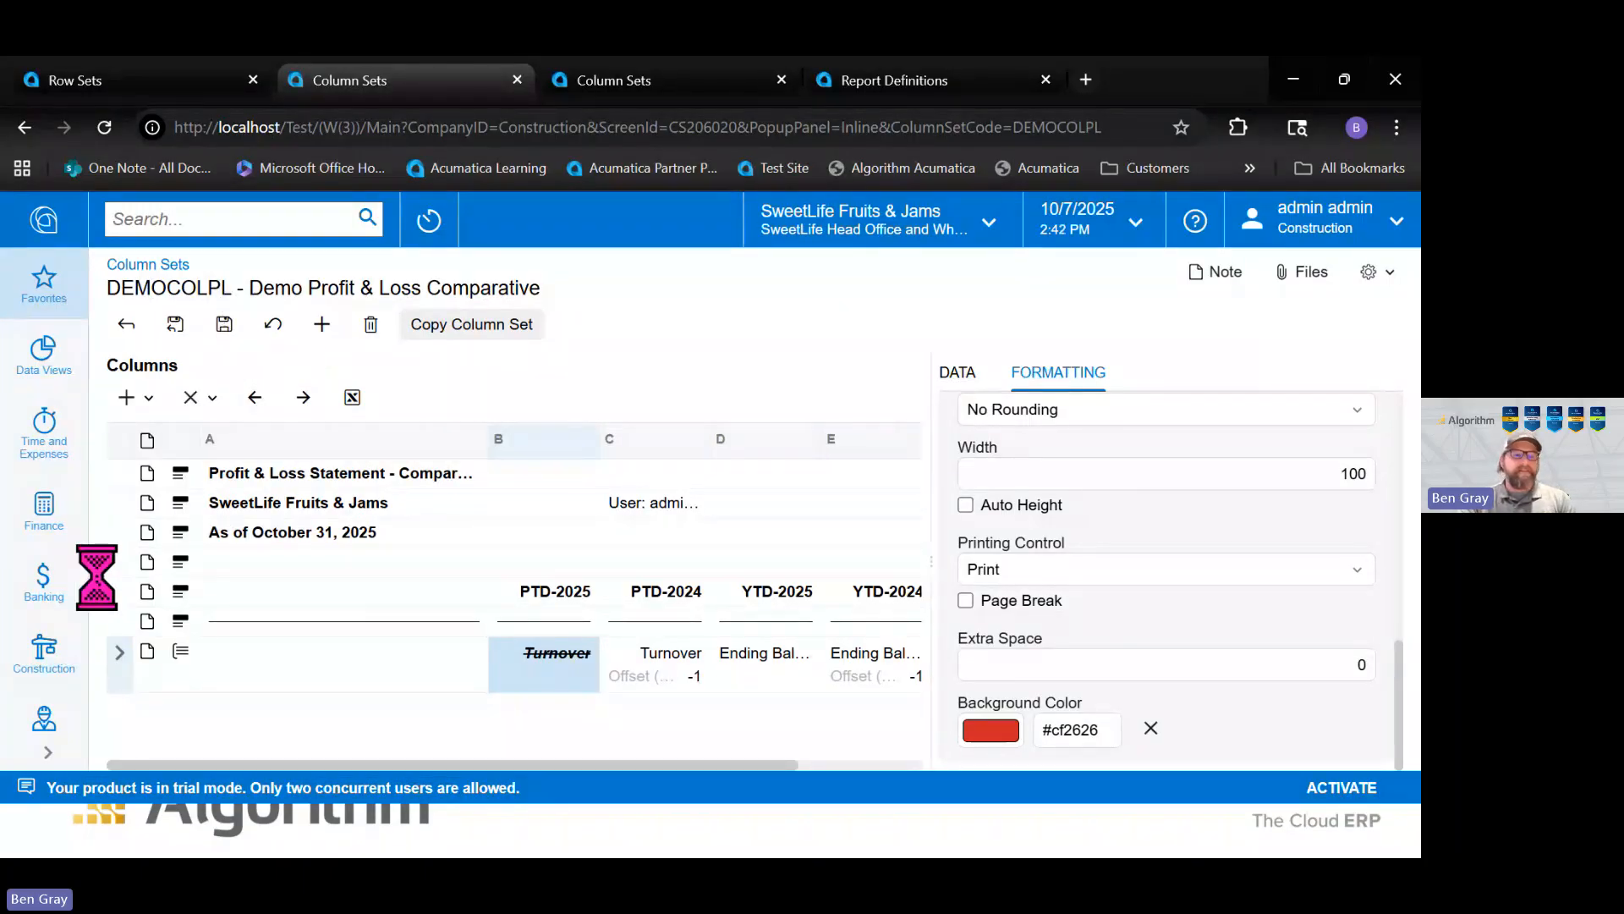
Open the UPDATEDPL report definition from the Finance workspace and review its row set, column set, site map and page settings
click(51, 527)
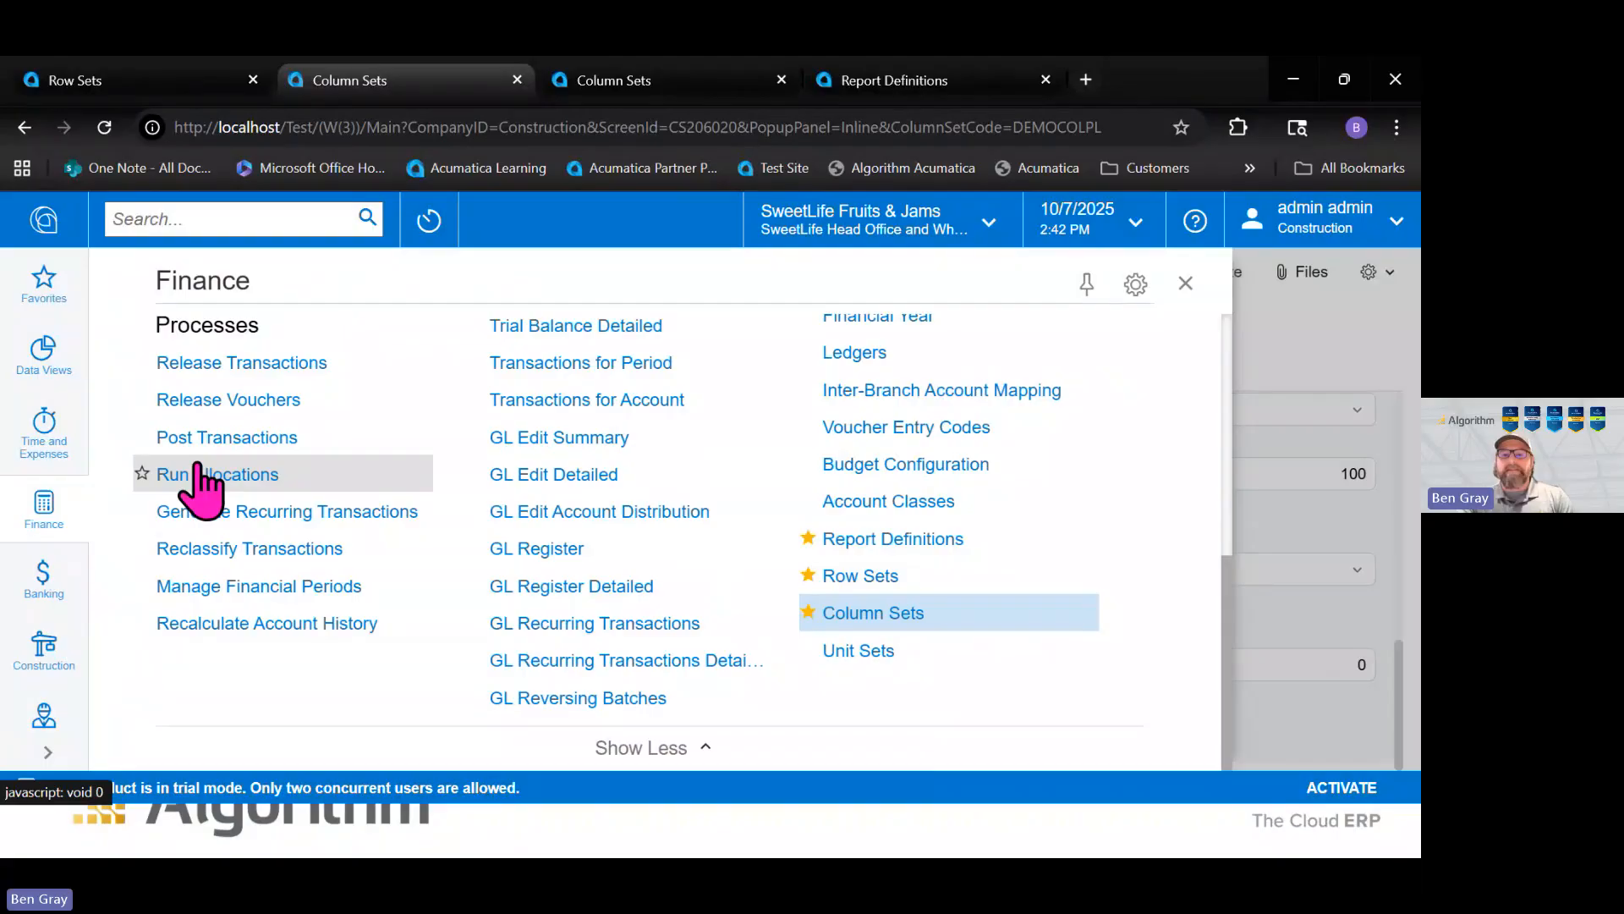
click(861, 541)
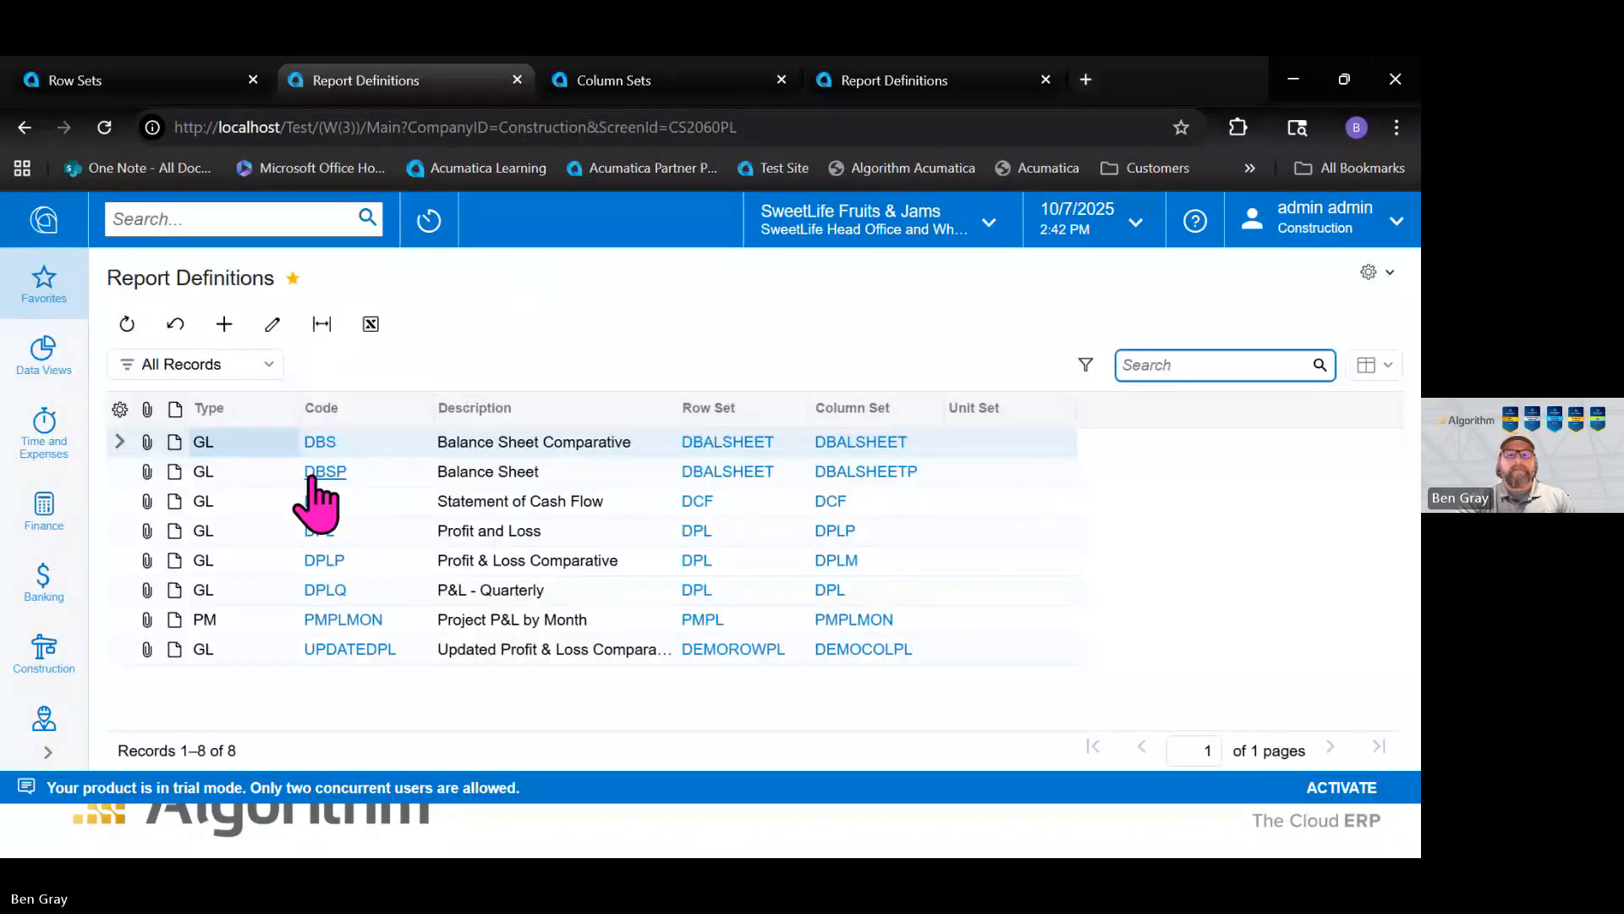
click(338, 649)
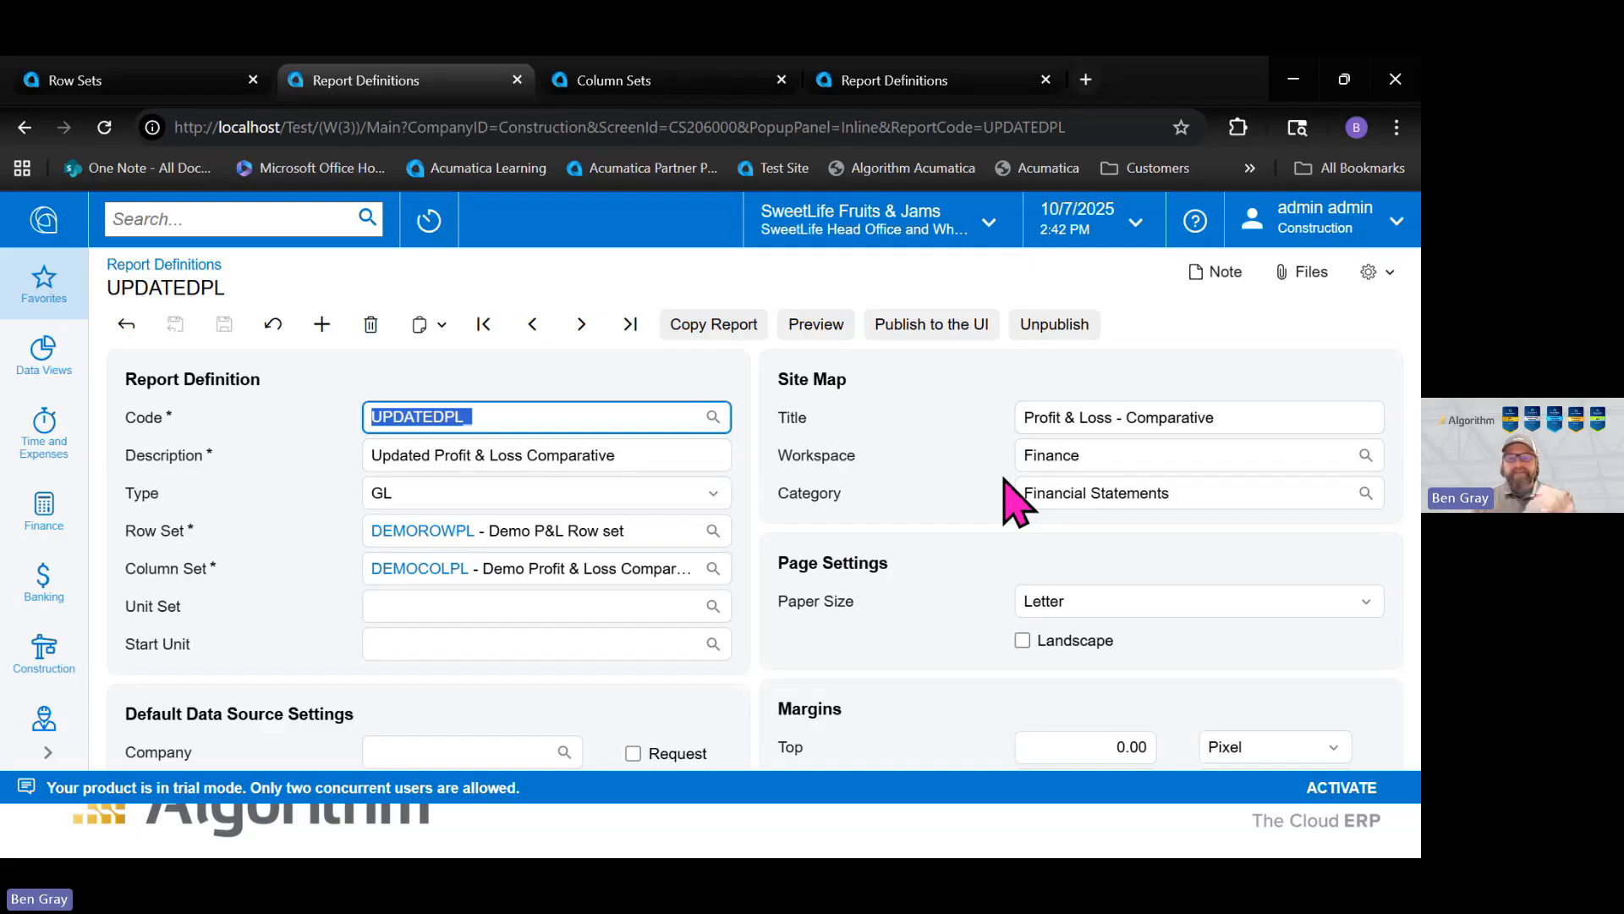
scroll(1070, 516, down, 3)
scroll(1076, 529, up, 3)
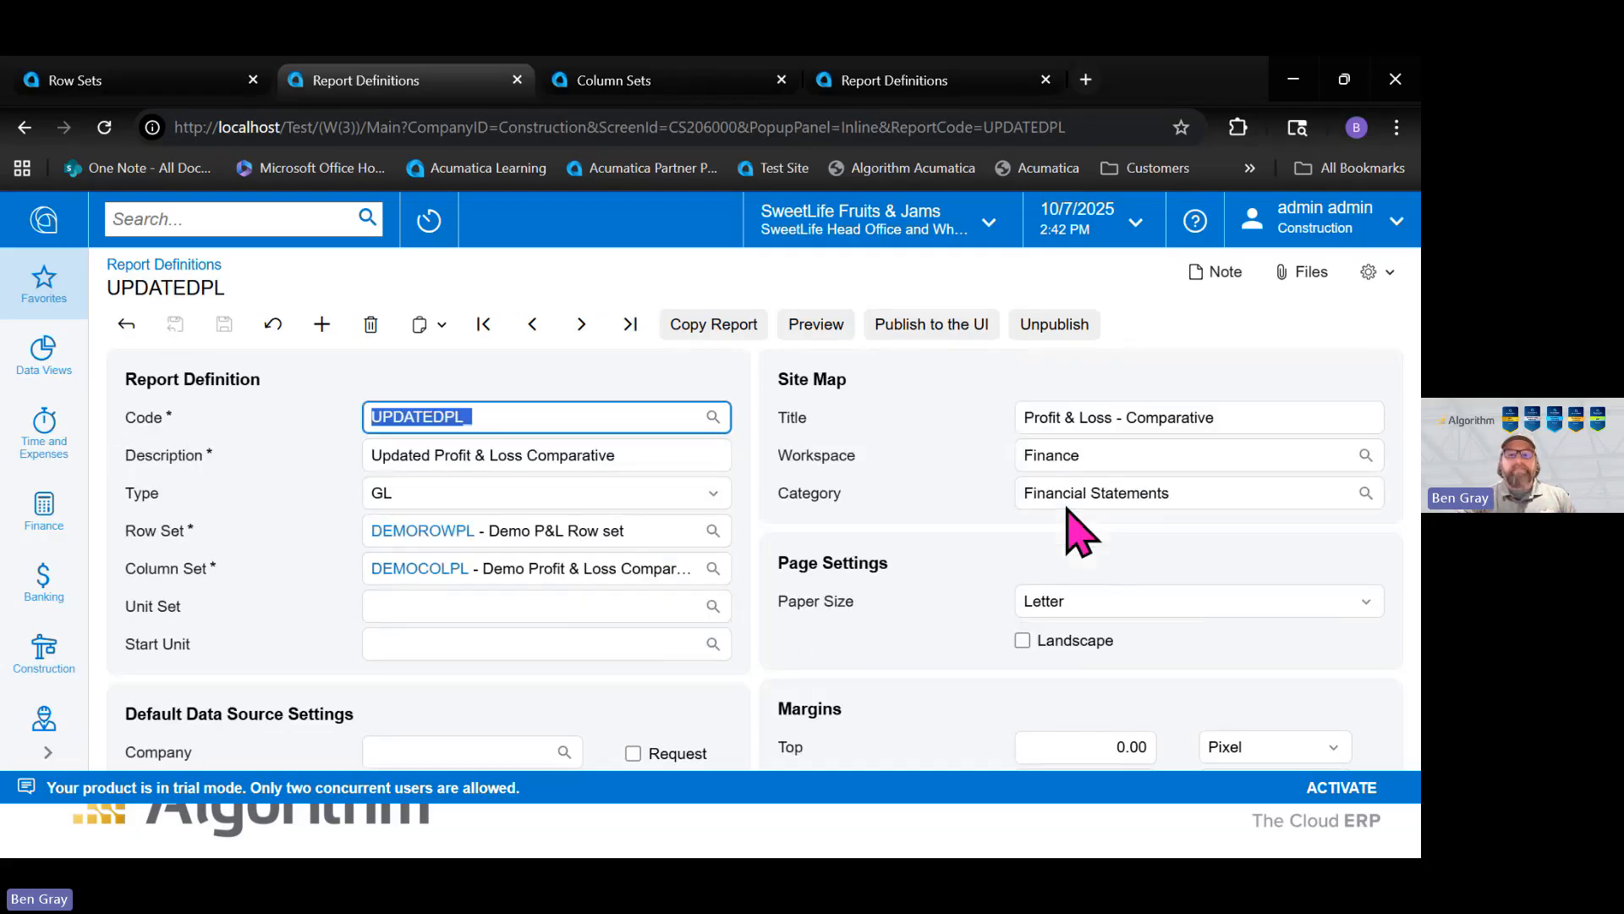
scroll(787, 537, down, 3)
scroll(787, 536, up, 3)
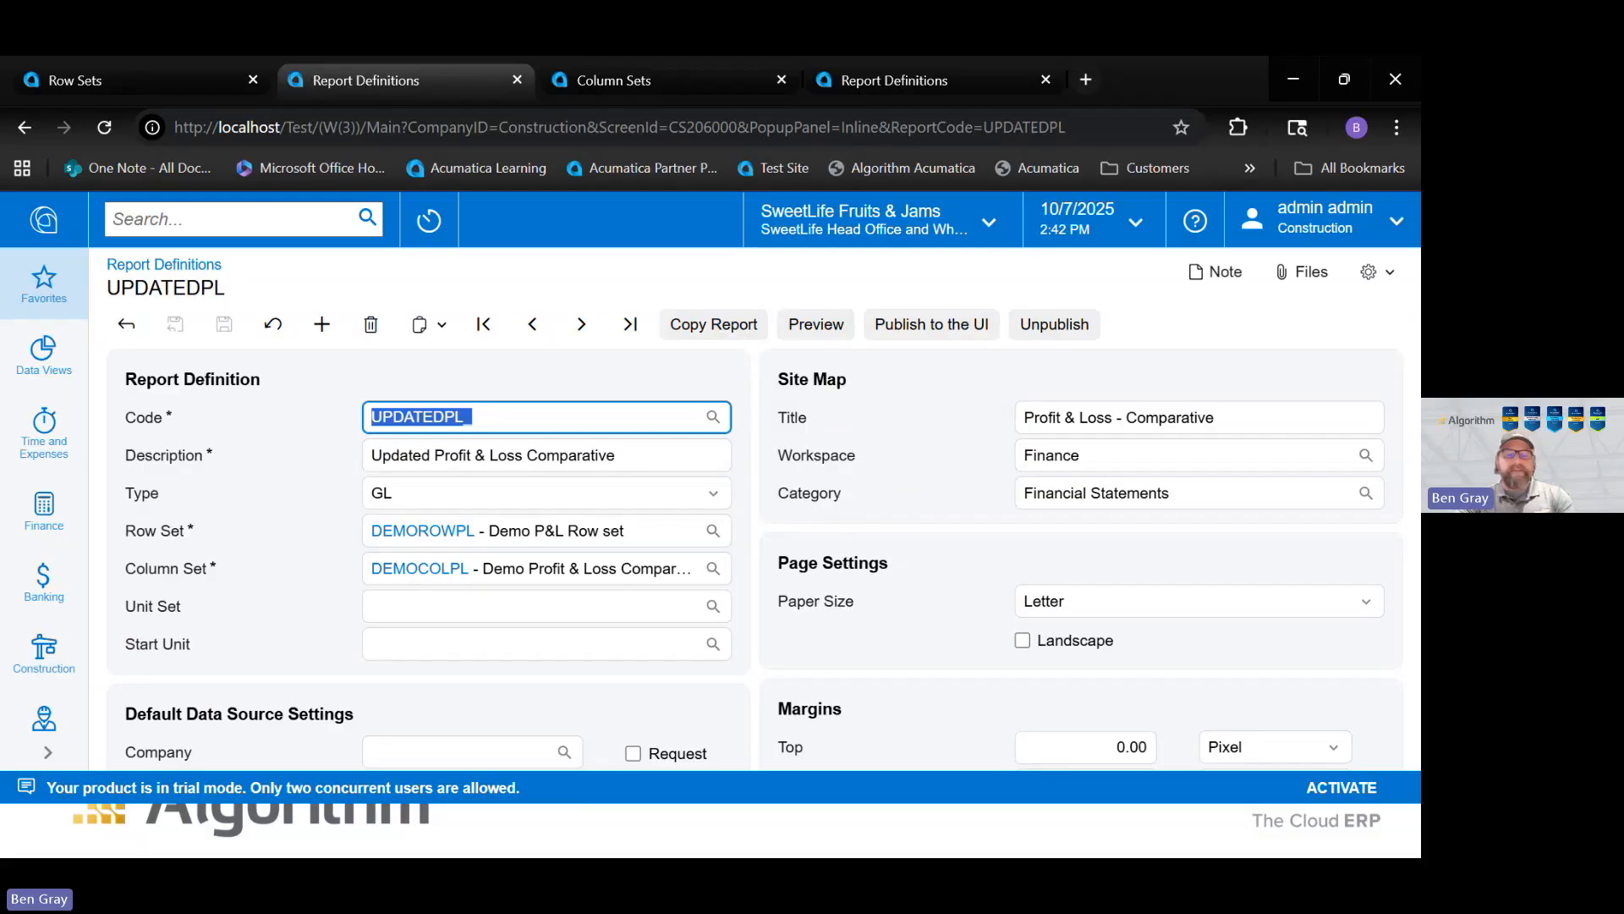
Switch to the PowerPoint slide show with the Platform topics, and bring up the list of open windows again
key(alt+Tab)
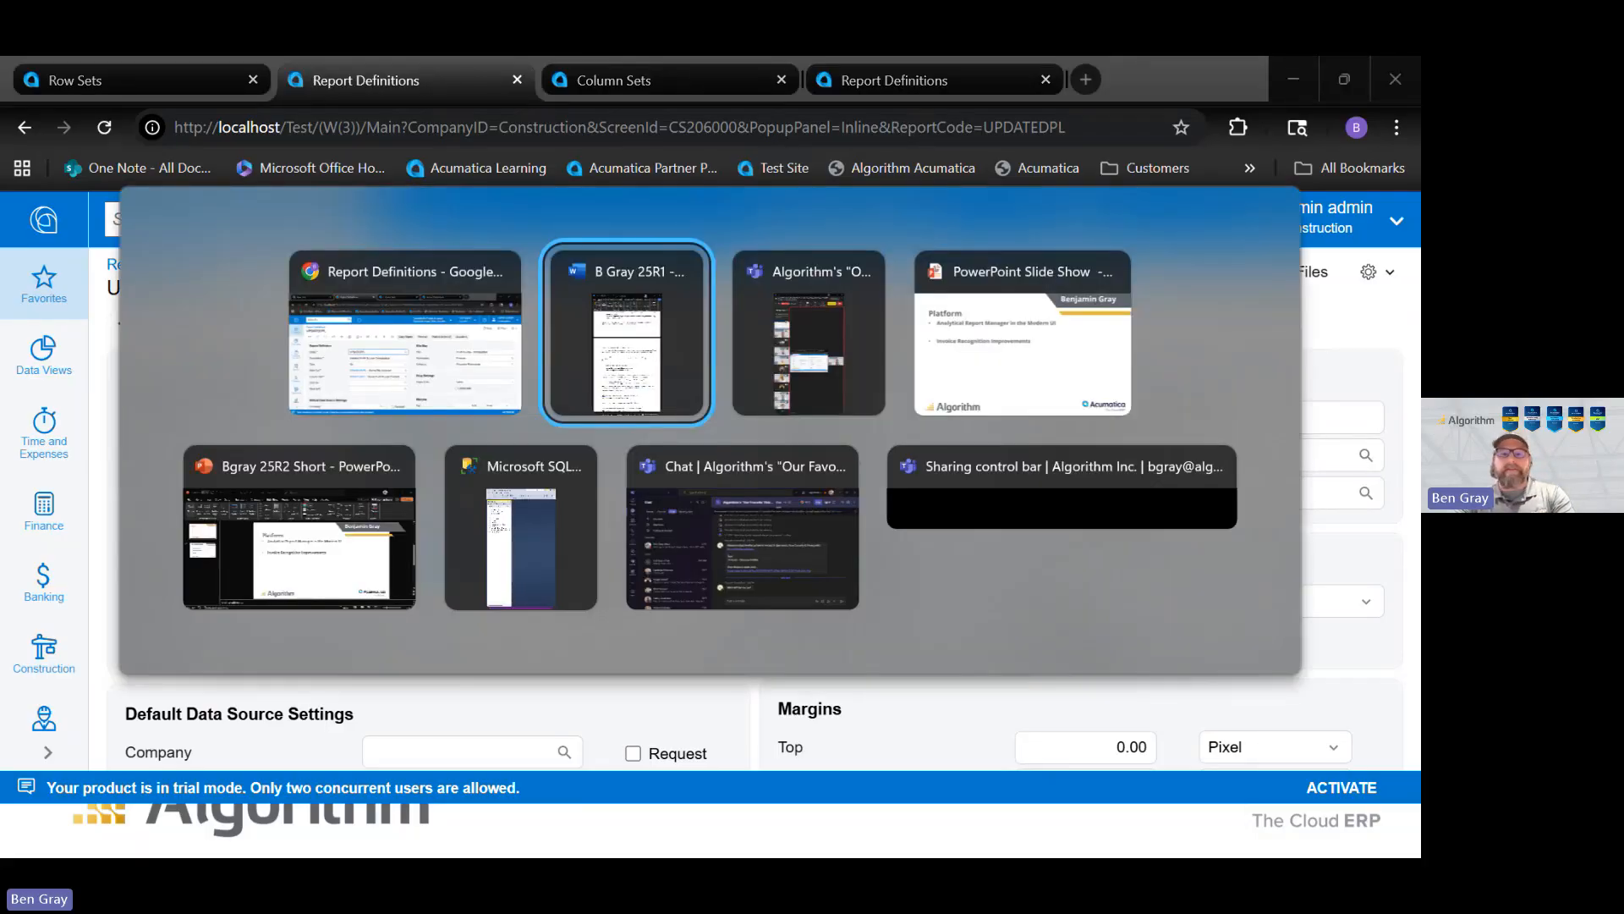
key(Tab)
key(Tab)
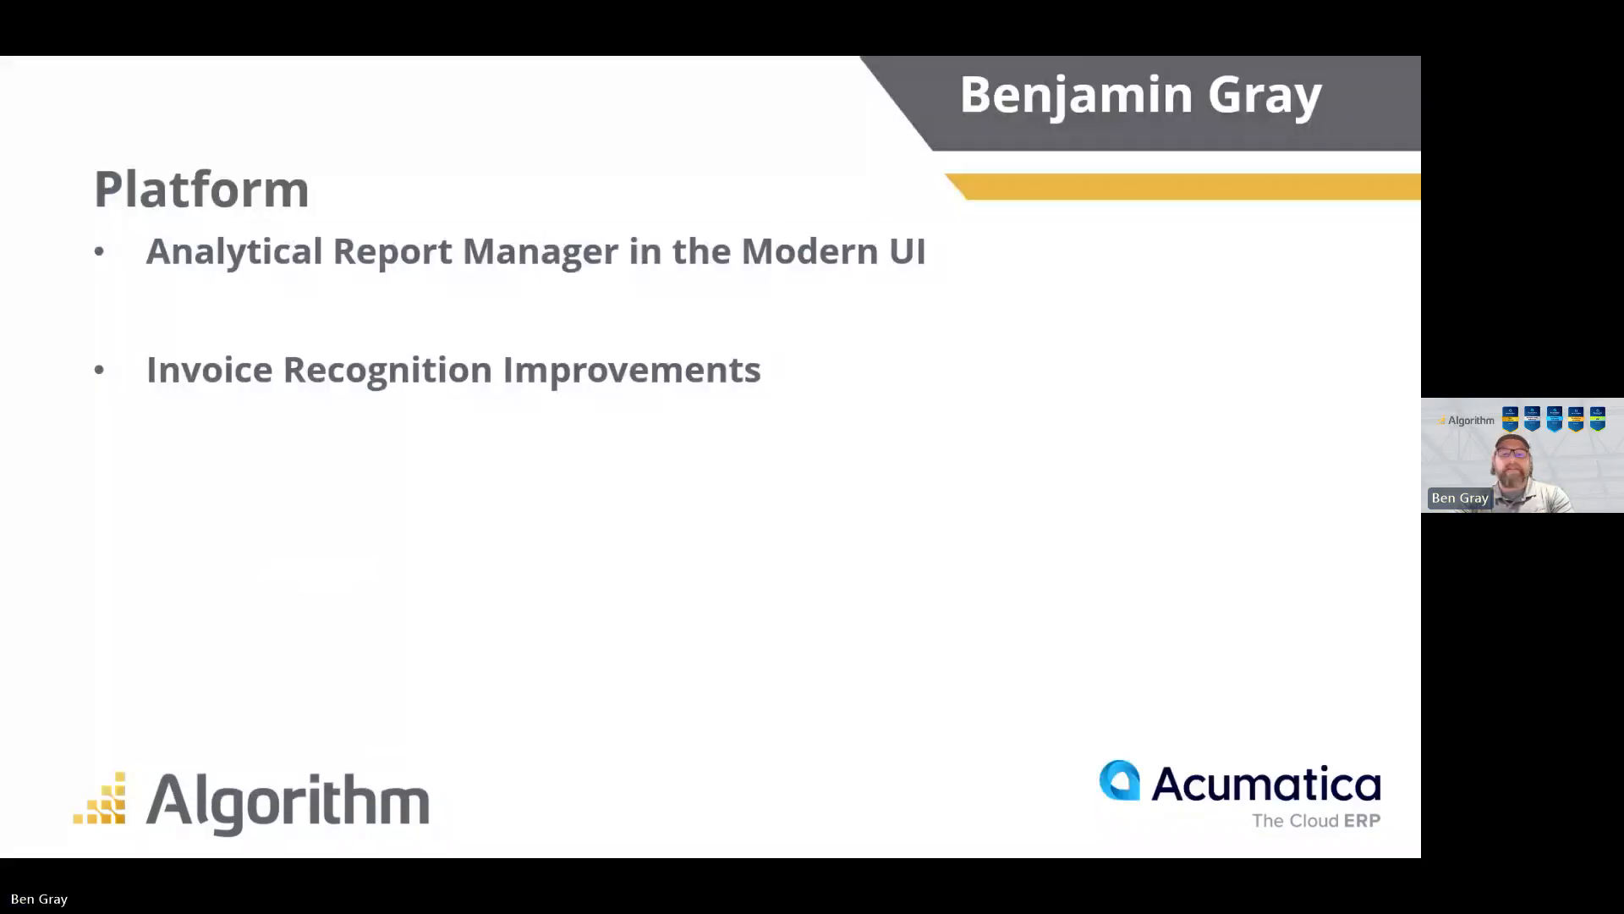
key(alt+Tab)
key(Tab)
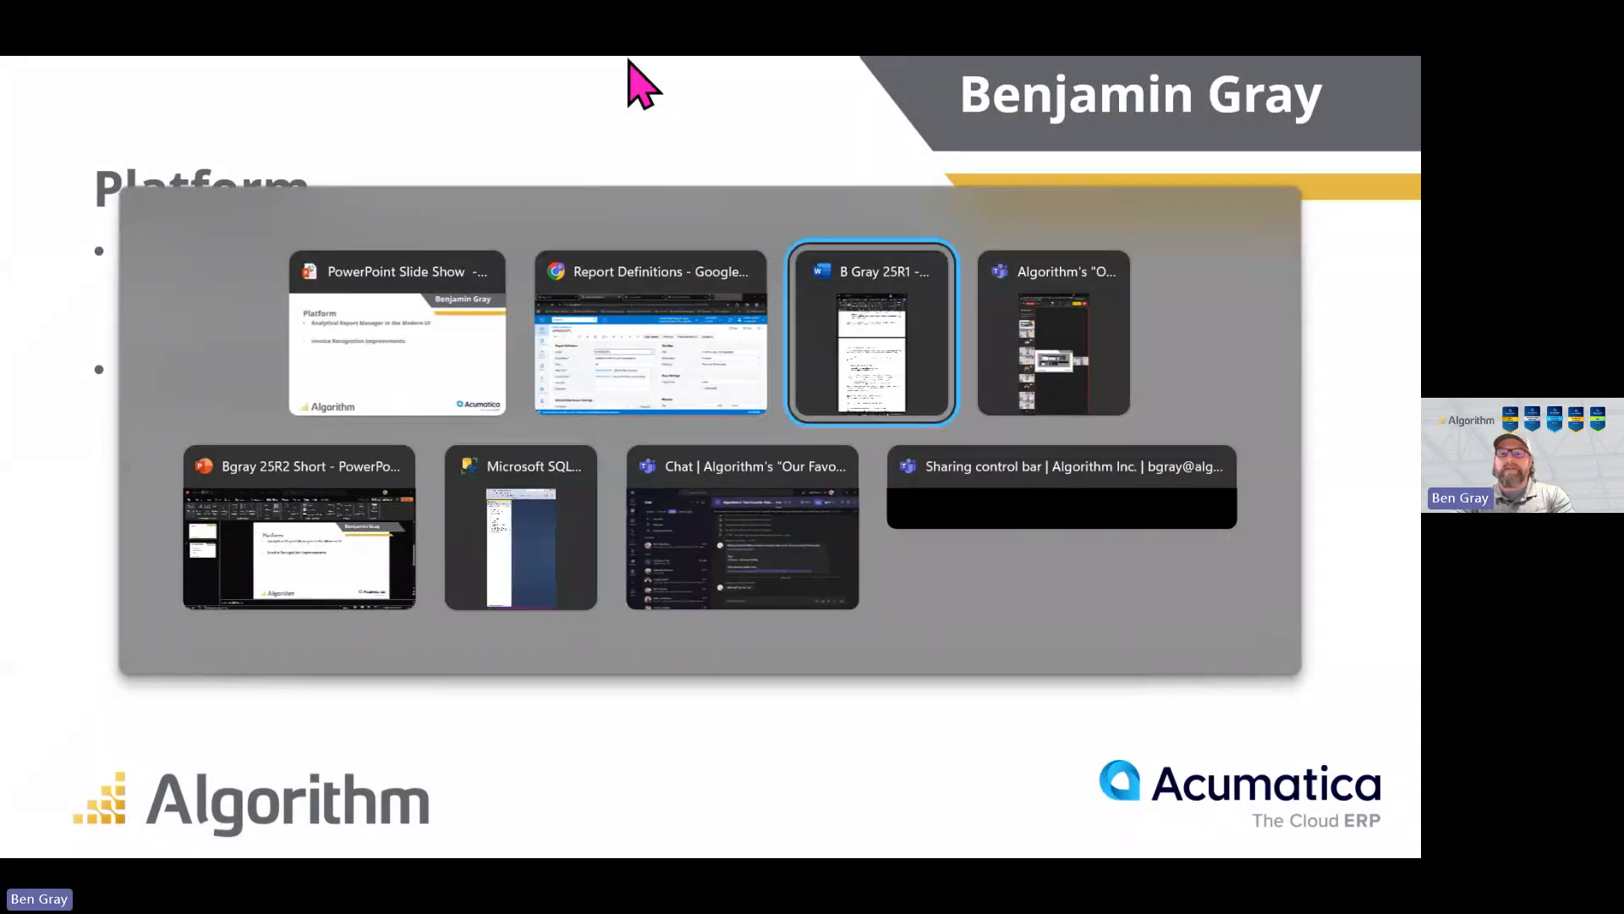